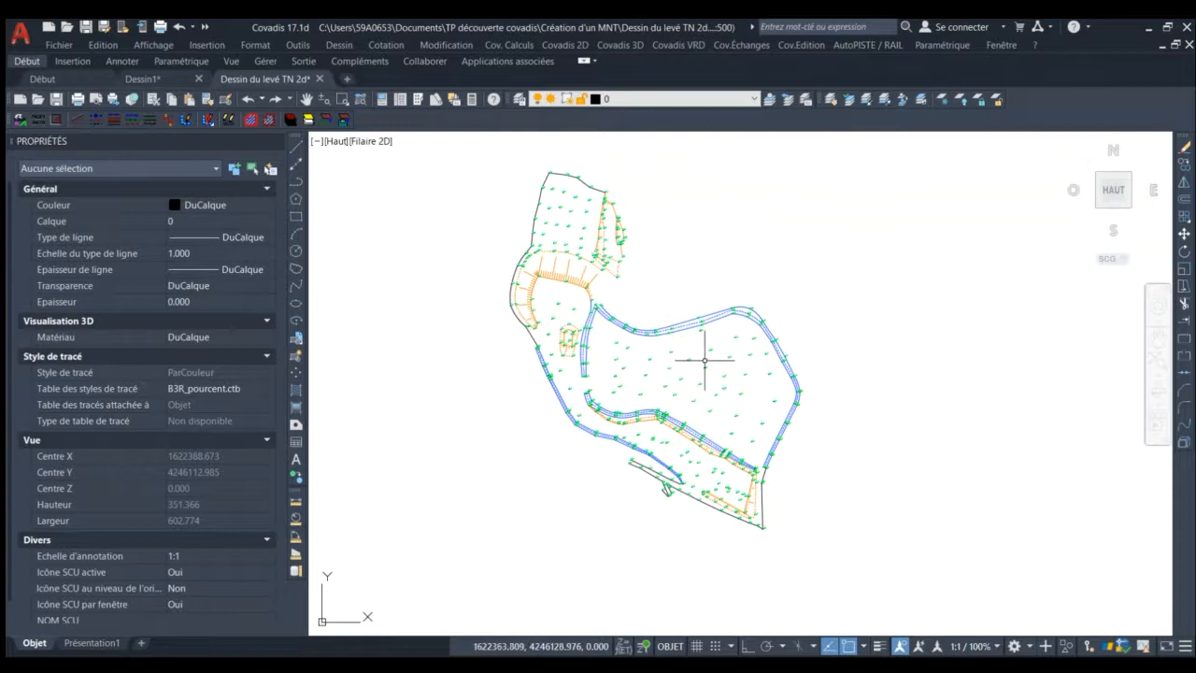
- Check the layer and elevation properties of the dashed ditch centreline along the north side of the large field
scroll(704, 360, "up", 2)
scroll(643, 334, "up", 3)
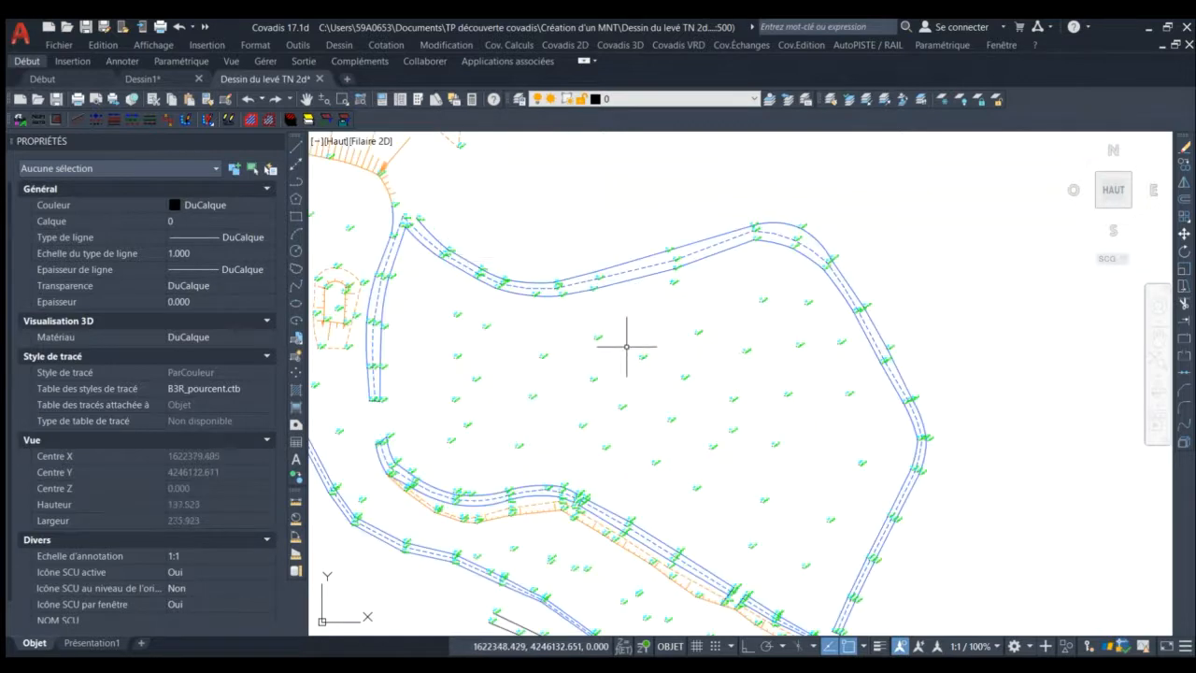
scroll(679, 390, "down", 2)
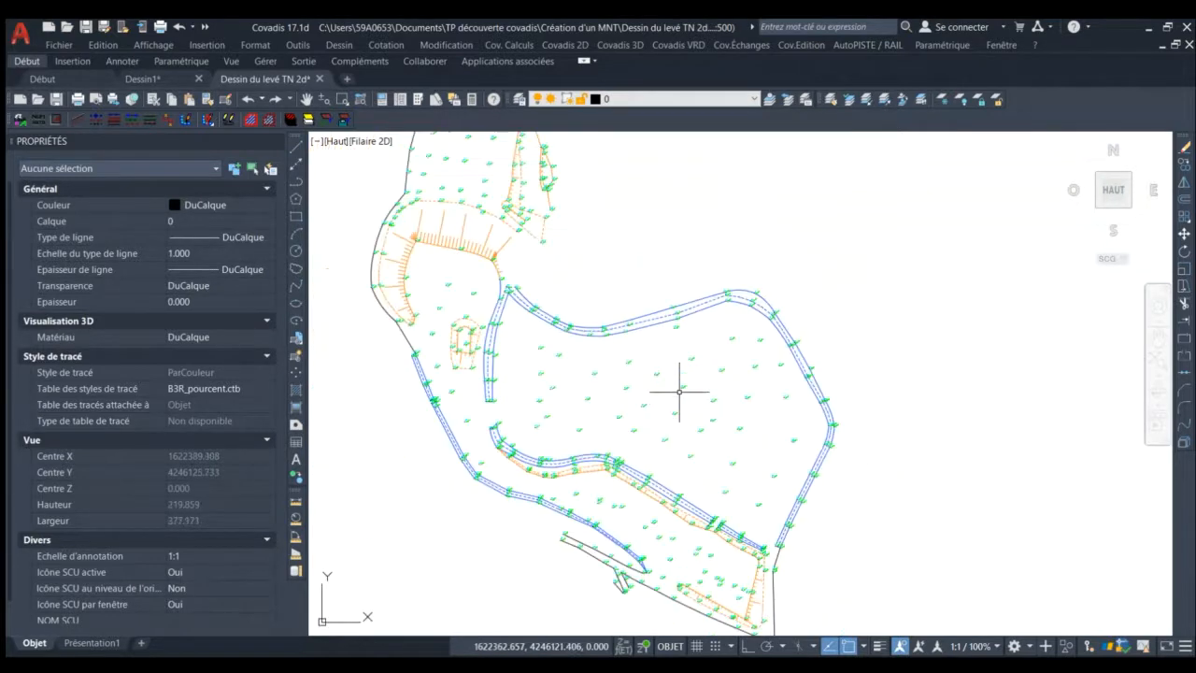
scroll(679, 391, "down", 2)
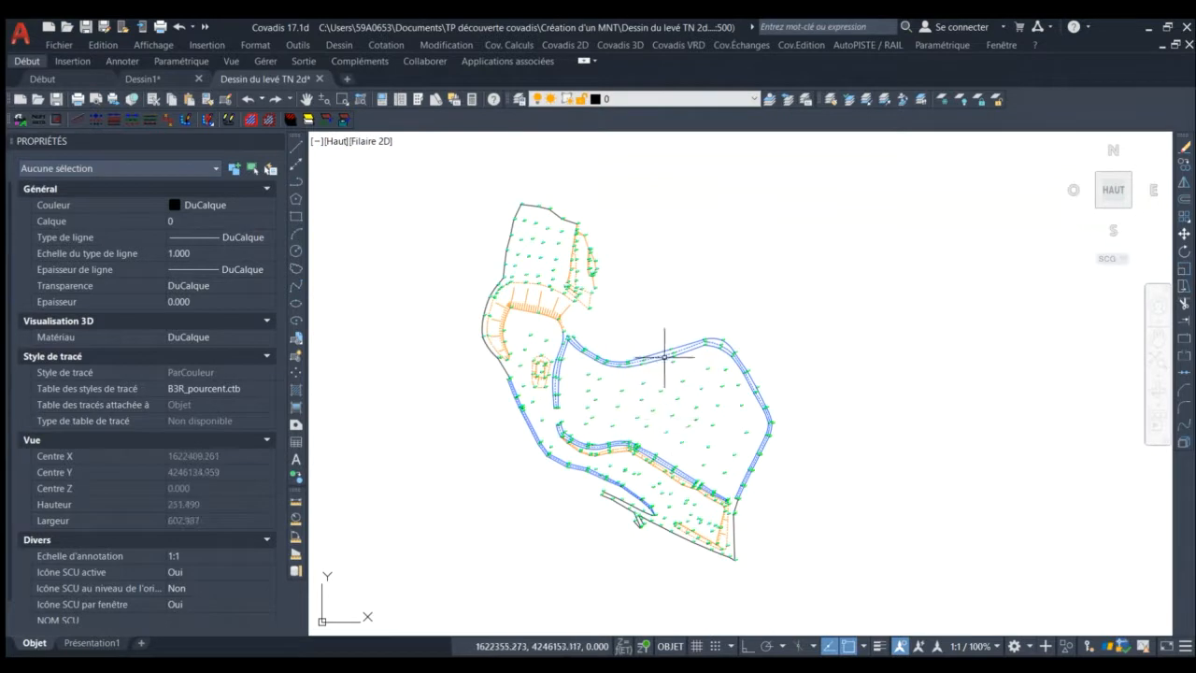
scroll(651, 362, "up", 2)
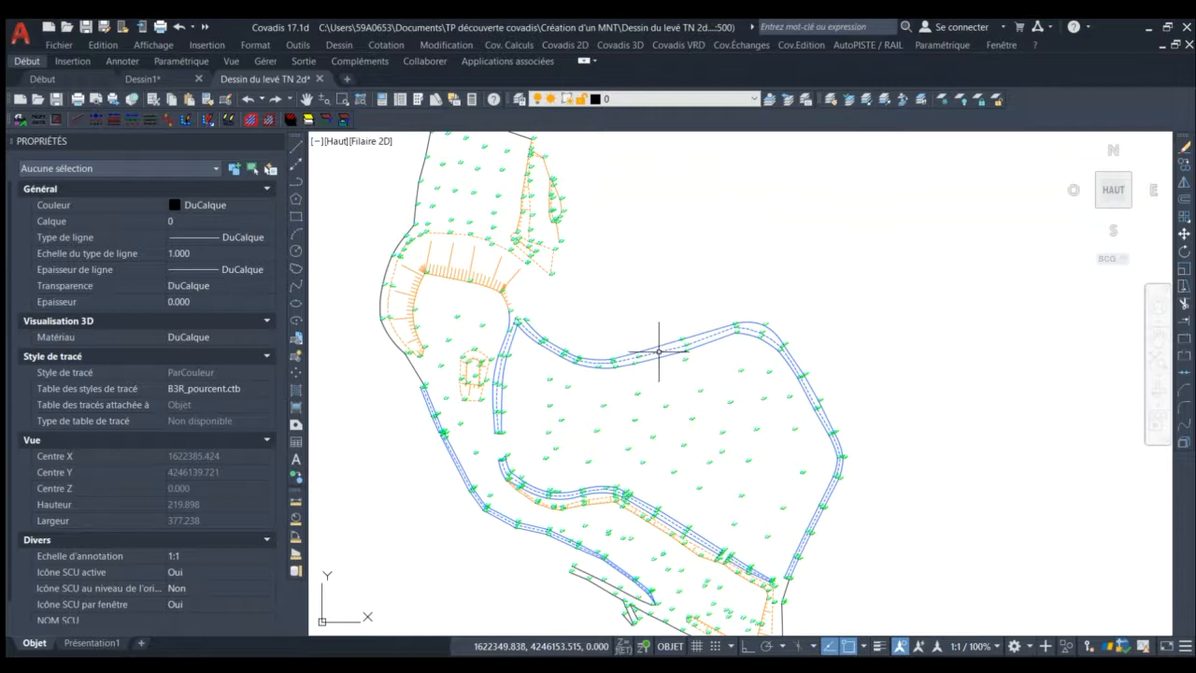
left_click(659, 351)
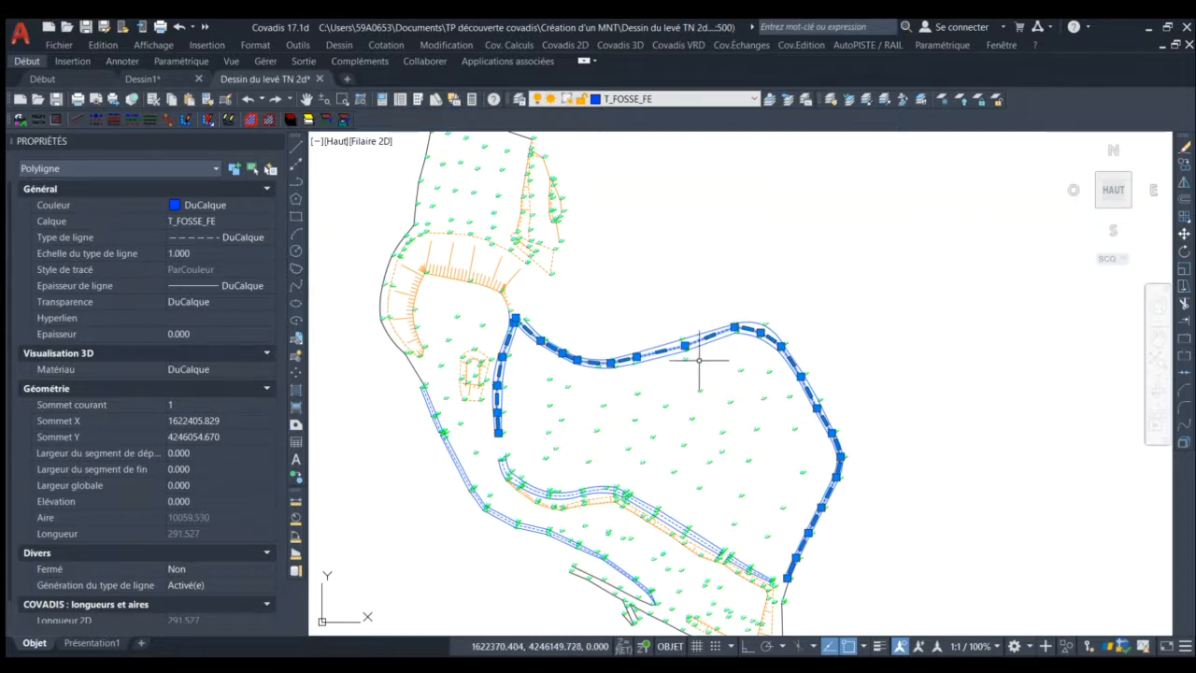
key("Escape")
- Check the elevation shared by both solid ditch edge polylines and the embankment crest line northwest of them
left_click(667, 338)
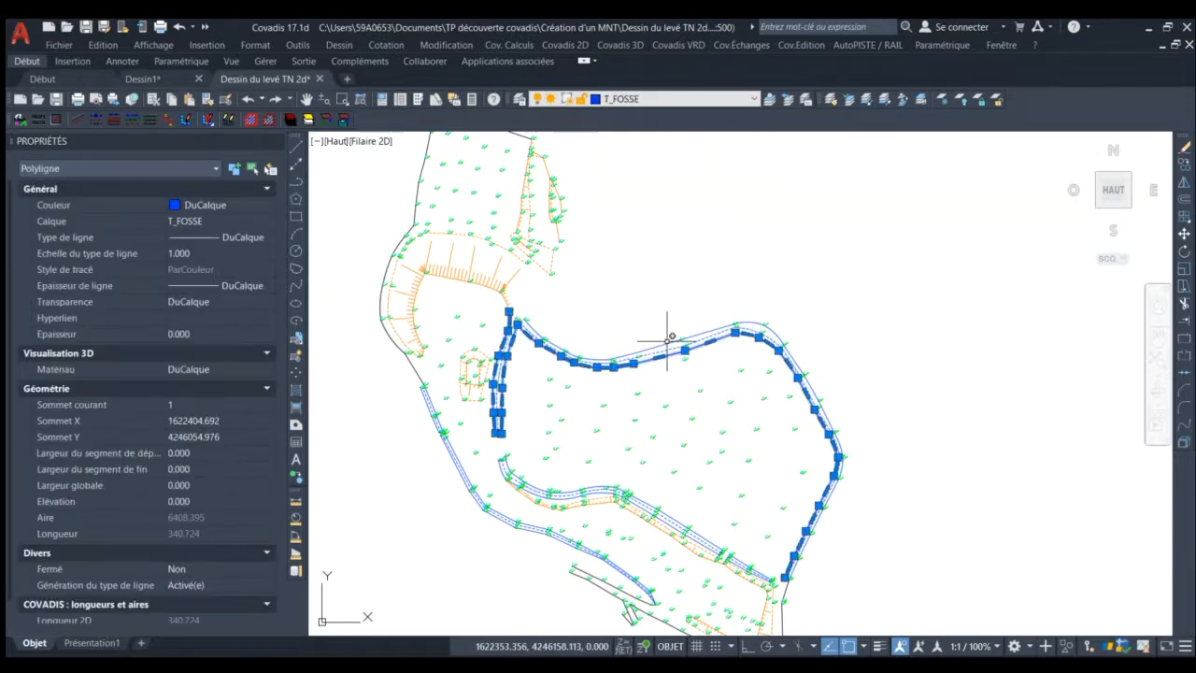
left_click(541, 324)
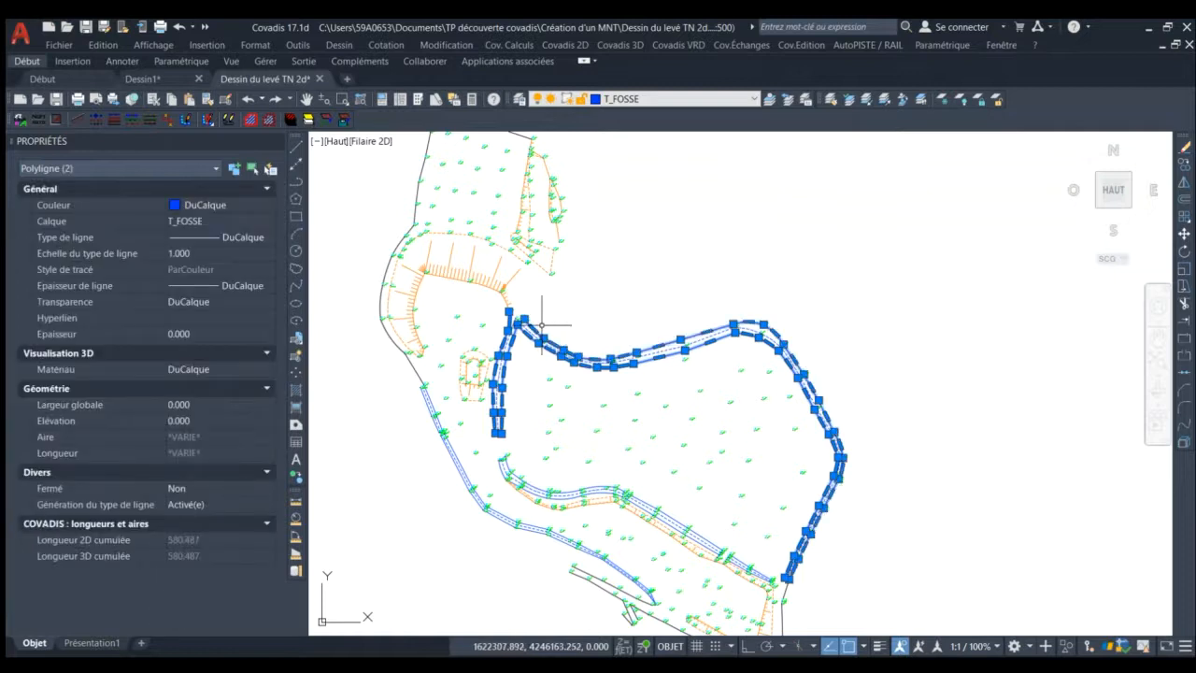
left_click(469, 280)
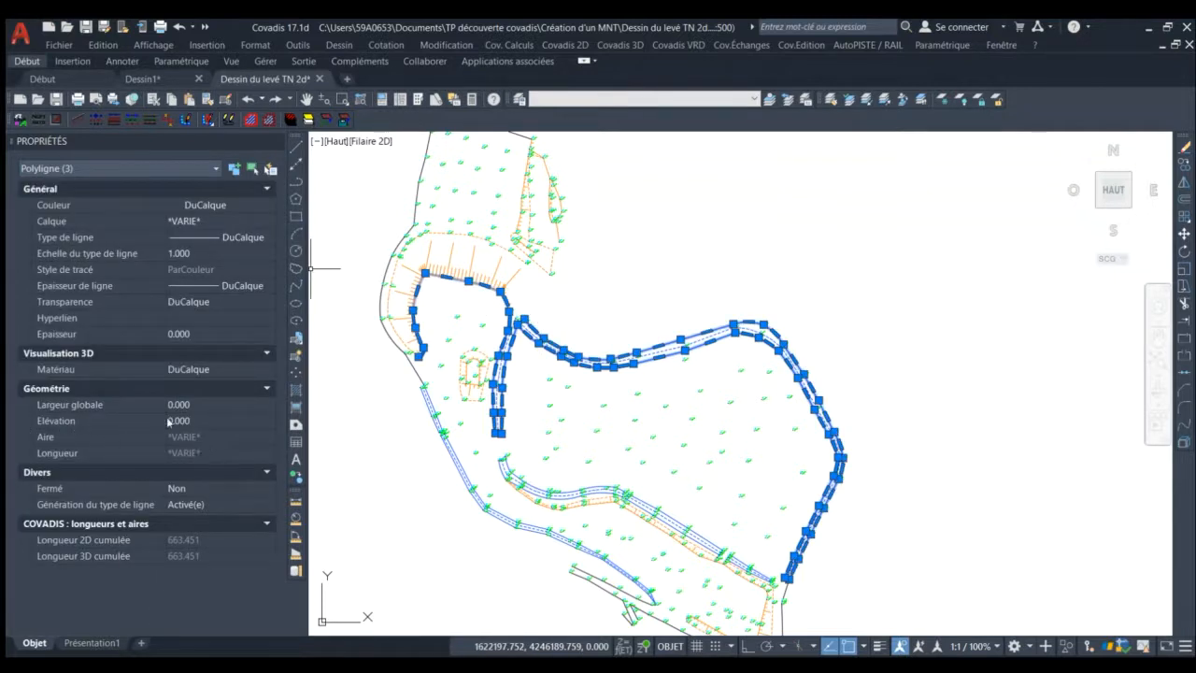
key("Escape")
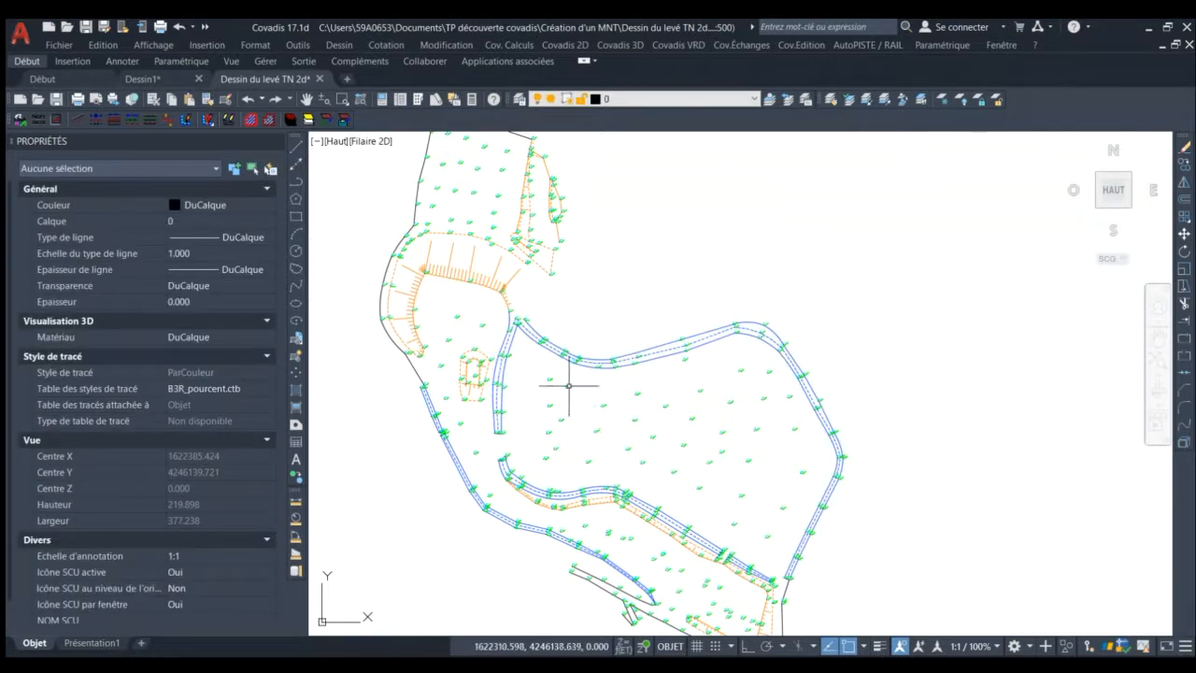
- Inspect the Z position and altitude attribute of topographic point 59
scroll(563, 385, "up", 8)
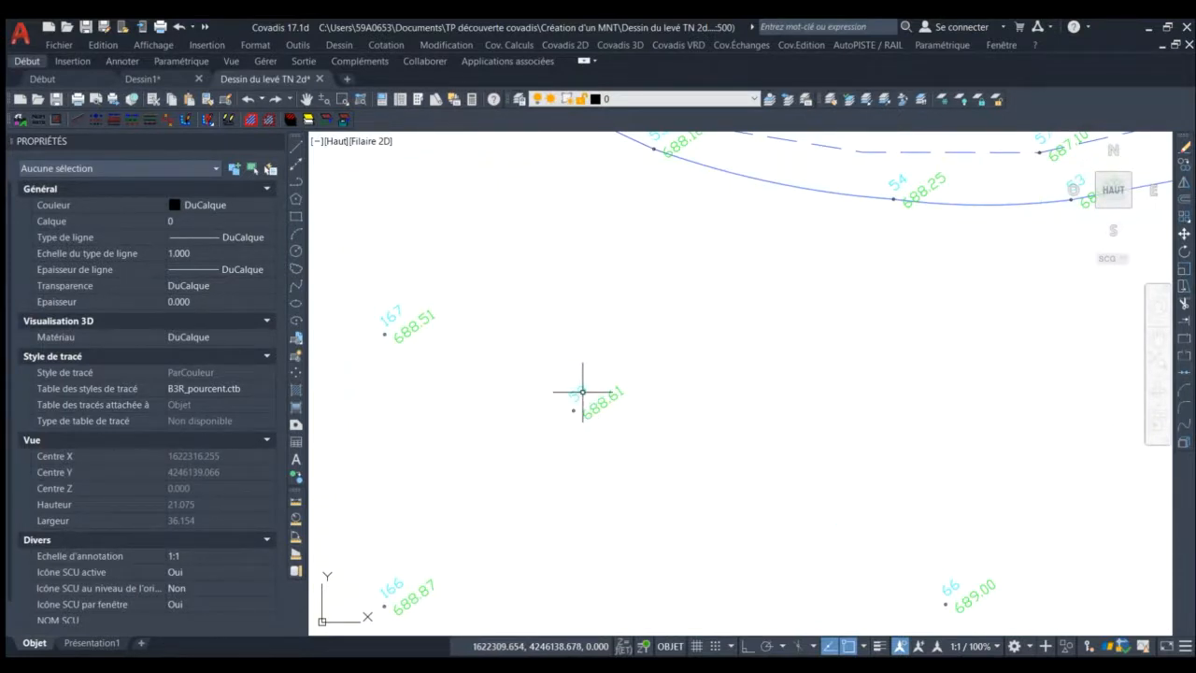
left_click(581, 392)
scroll(582, 406, "up", 4)
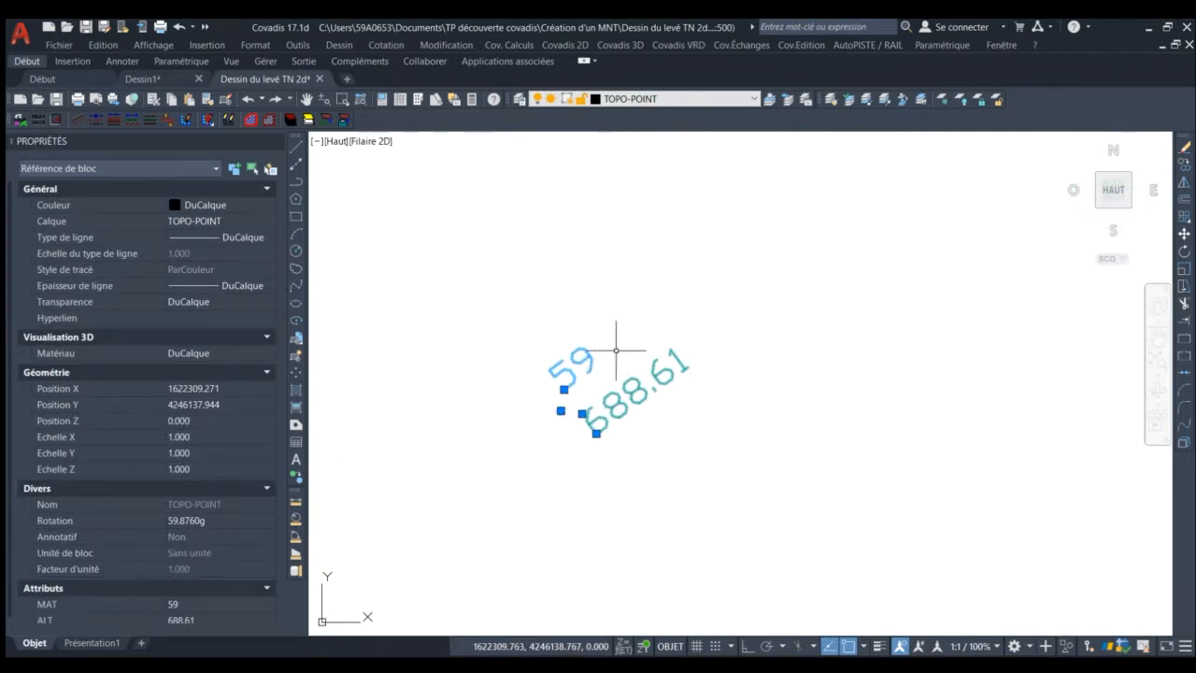
key("Escape")
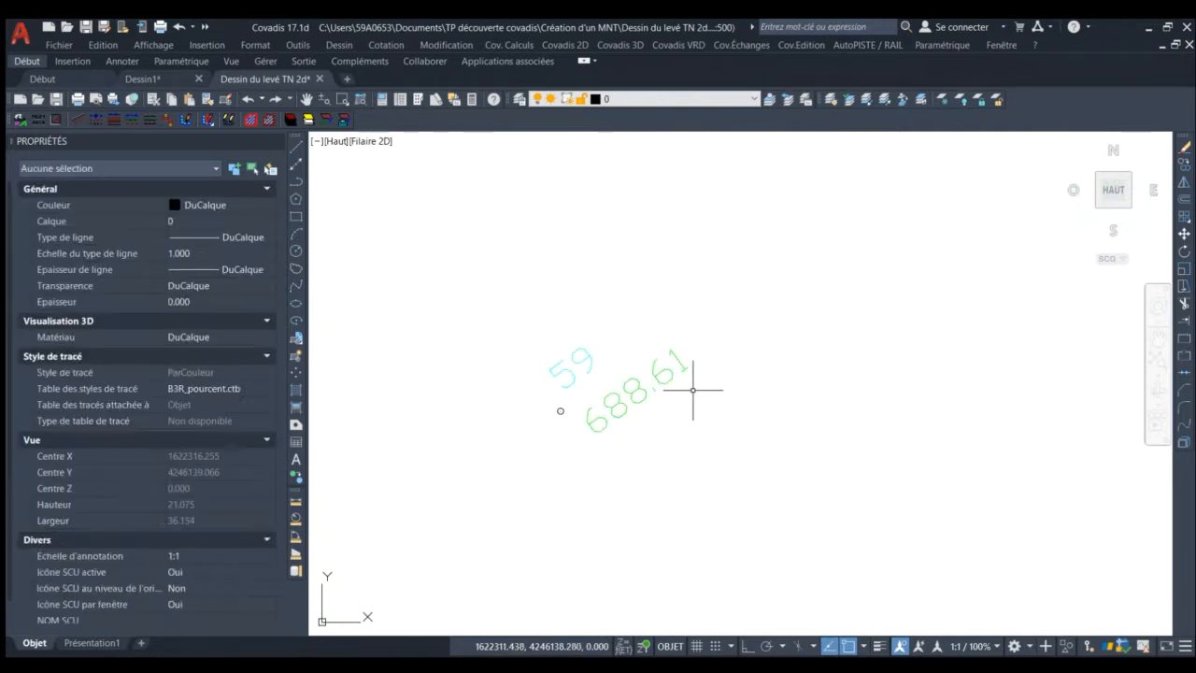
left_click(639, 388)
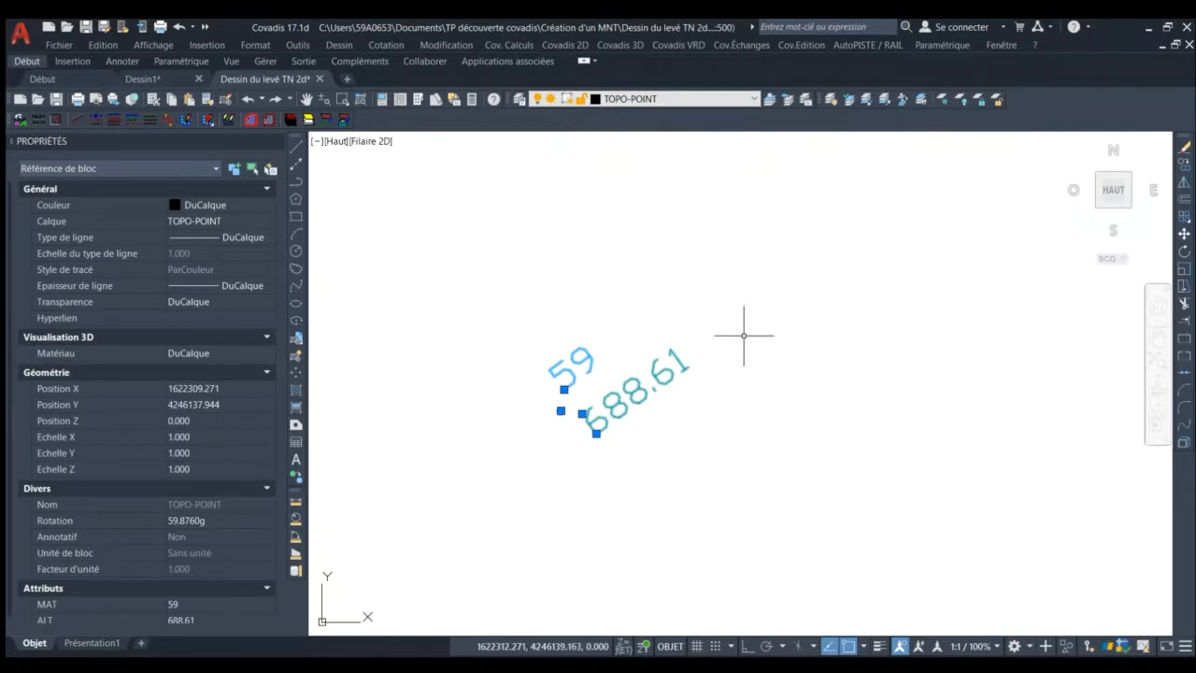
scroll(691, 317, "down", 4)
key("Escape")
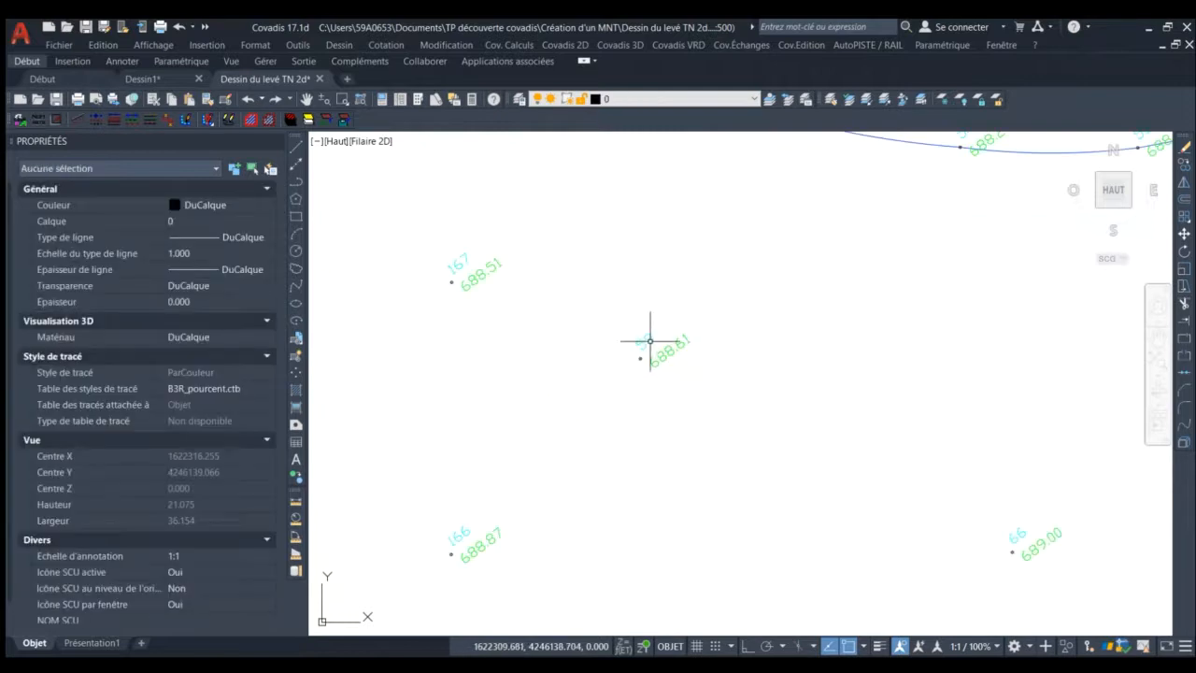
- Give the topographic points a Z position matching their altitude attribute, and check the Z of point 66
scroll(650, 340, "down", 8)
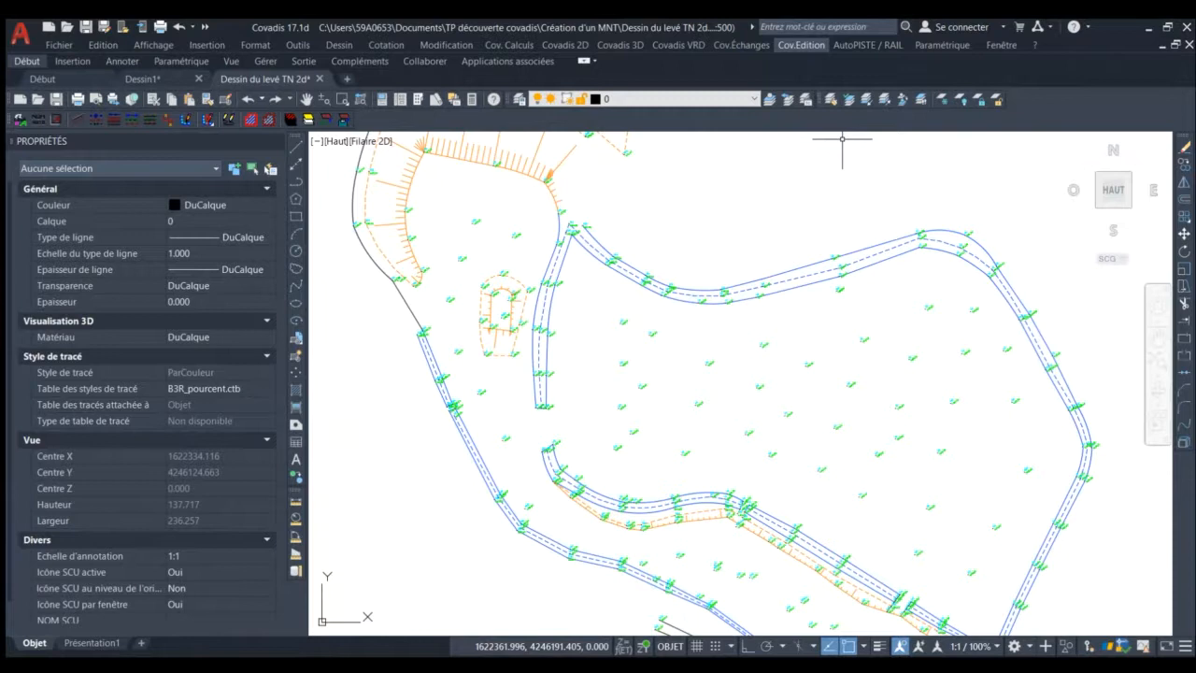
left_click(977, 387)
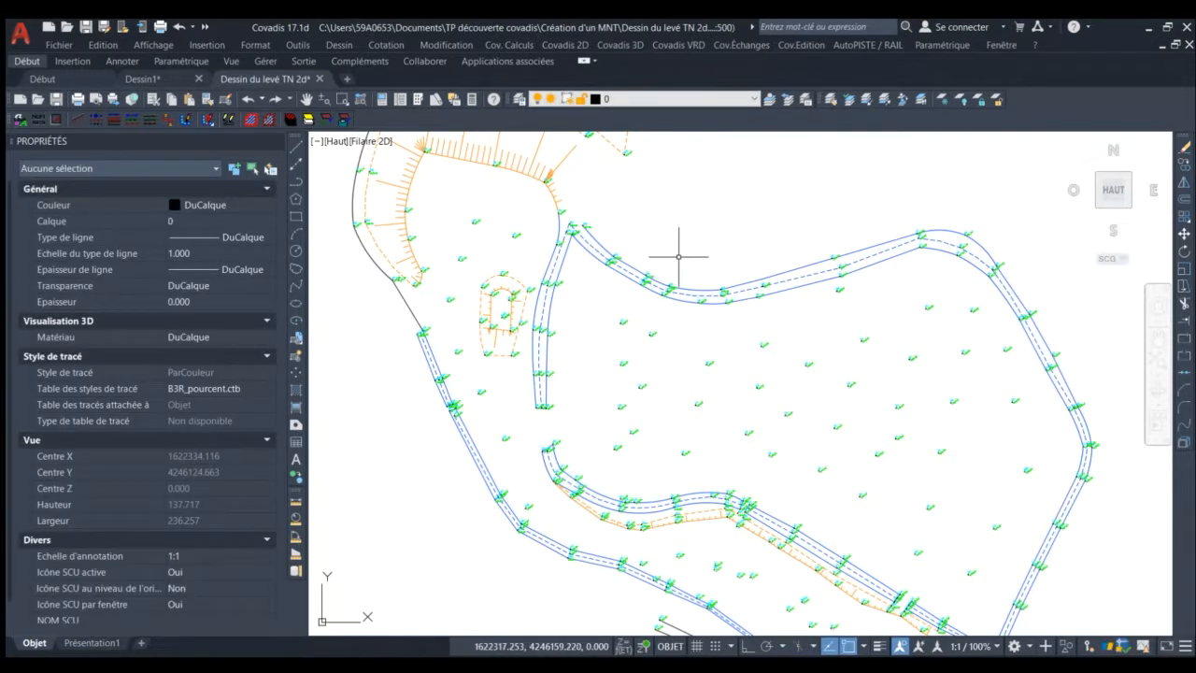
scroll(708, 362, "up", 2)
left_click(707, 363)
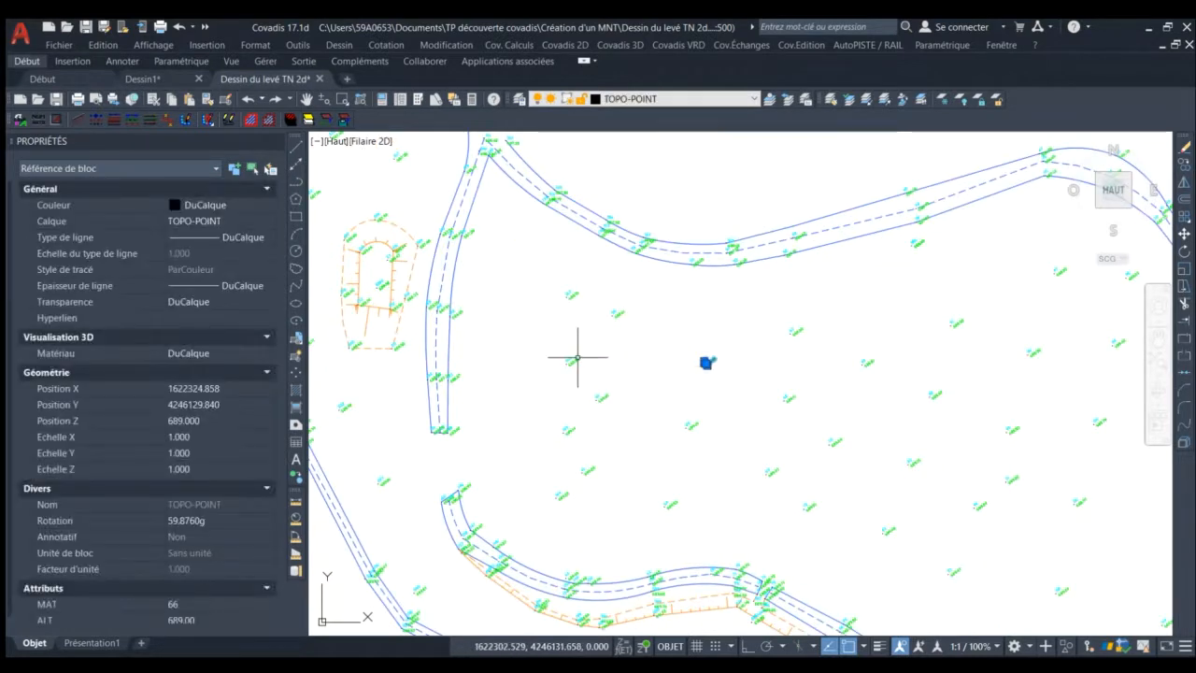
scroll(695, 343, "up", 5)
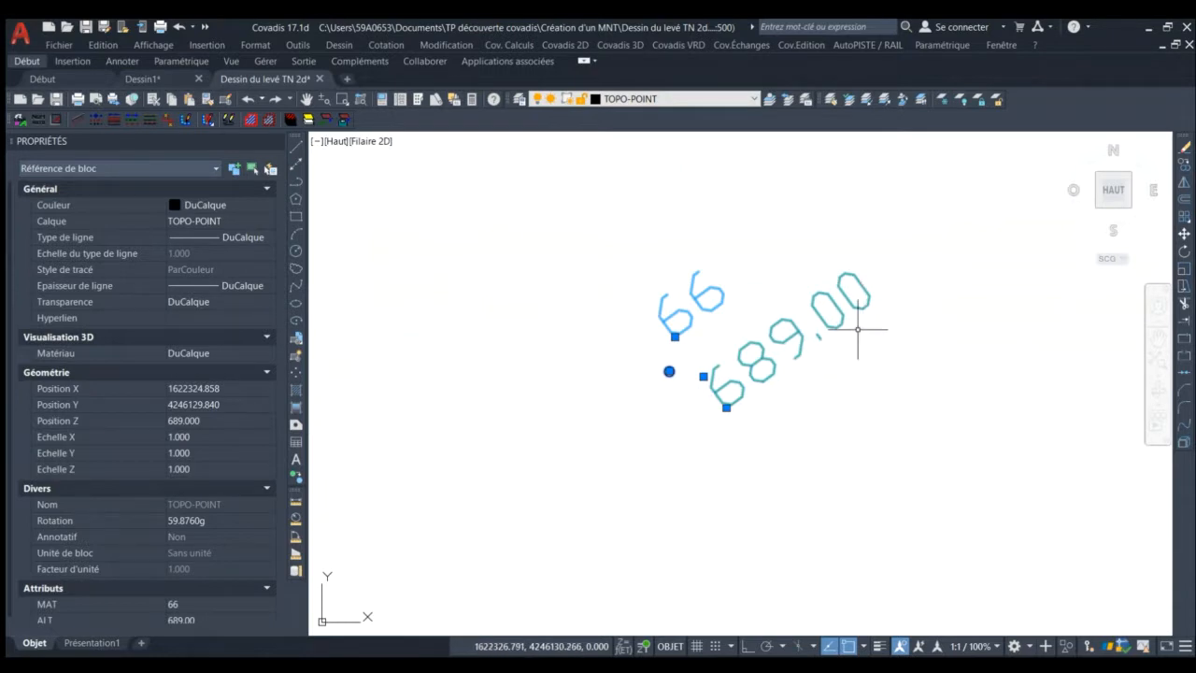
key("Escape")
scroll(837, 328, "down", 8)
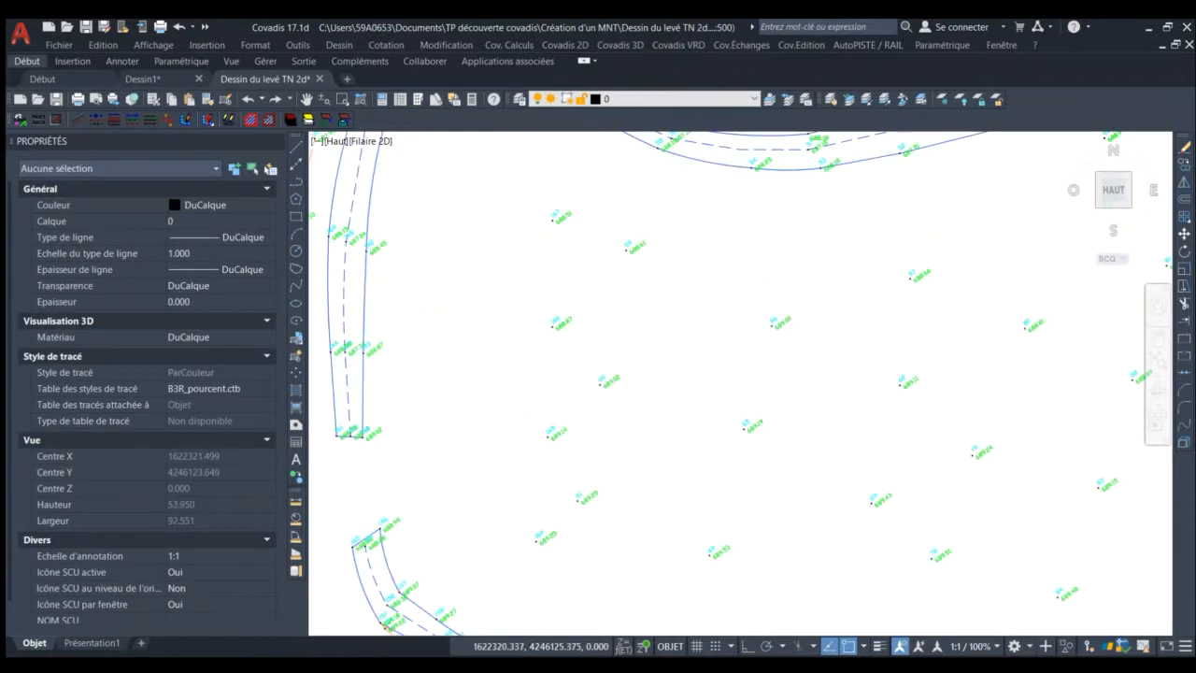
- Select the outer ditch edge polyline and compare its elevation with the altitude of its end vertex at point 514
scroll(772, 306, "down", 6)
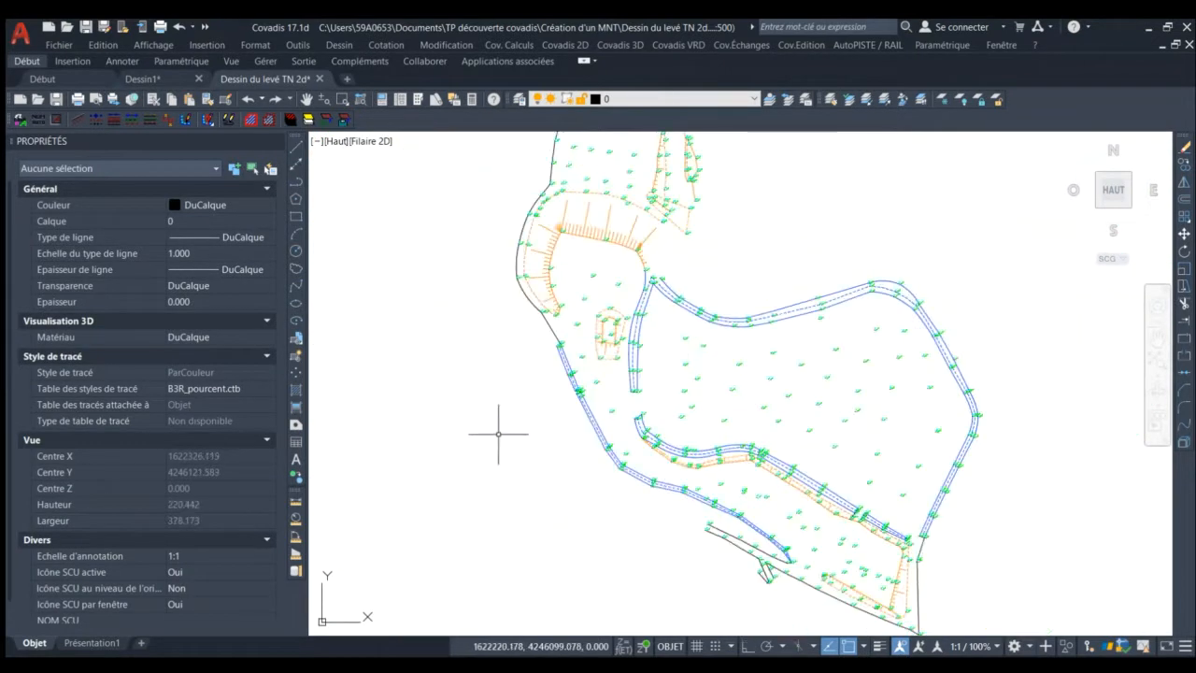
scroll(496, 432, "down", 1)
scroll(604, 329, "up", 1)
scroll(603, 330, "up", 5)
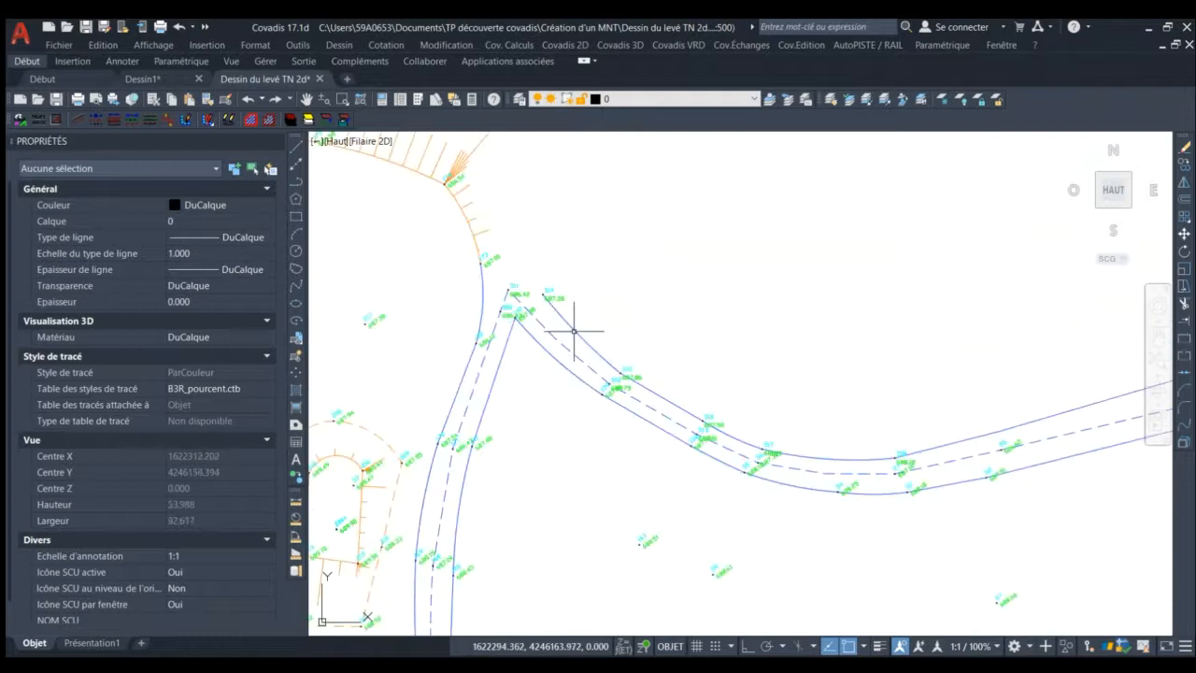
left_click(573, 329)
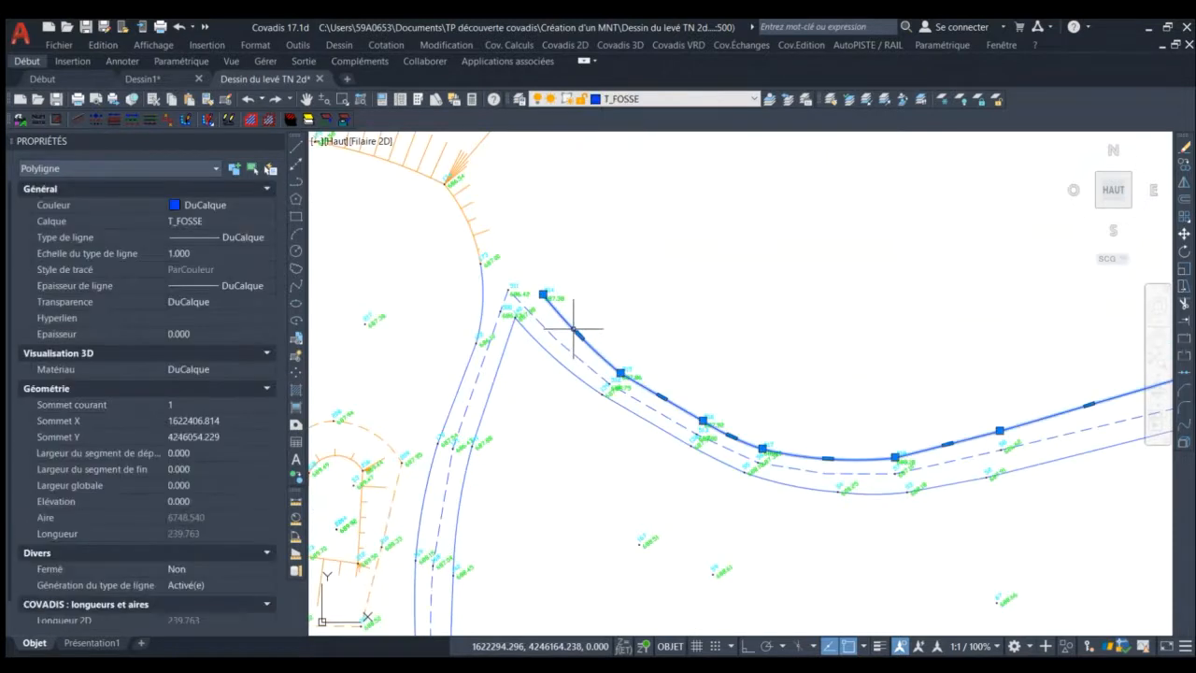
scroll(544, 278, "up", 5)
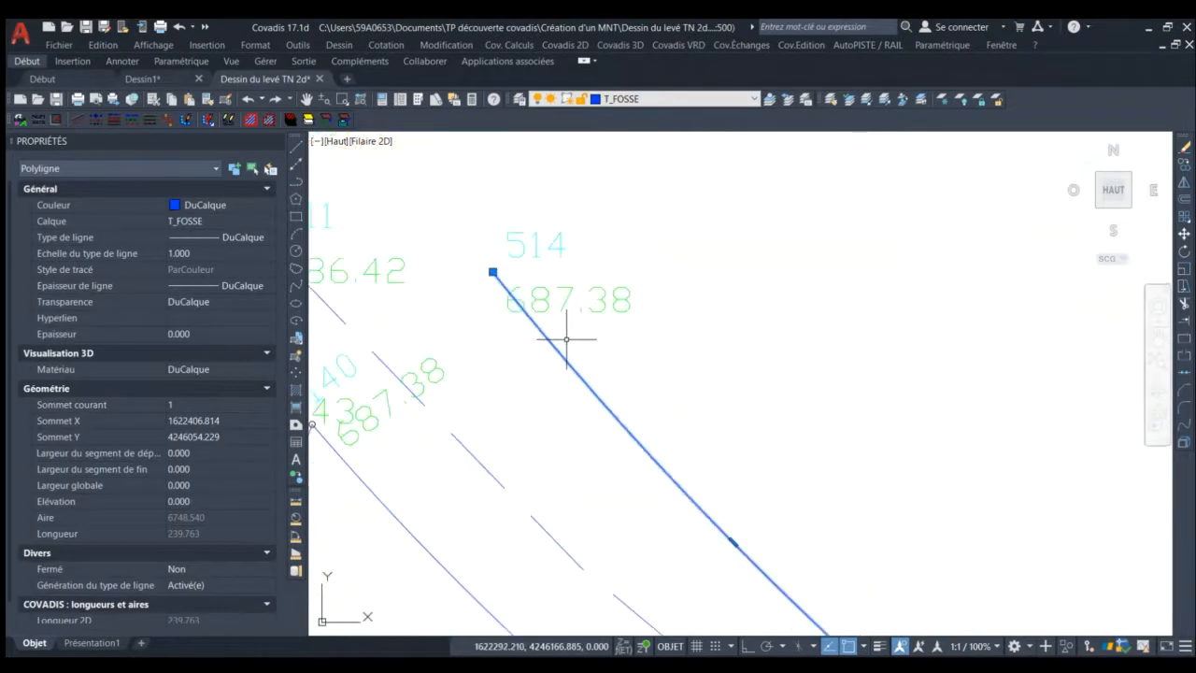
scroll(505, 268, "up", 3)
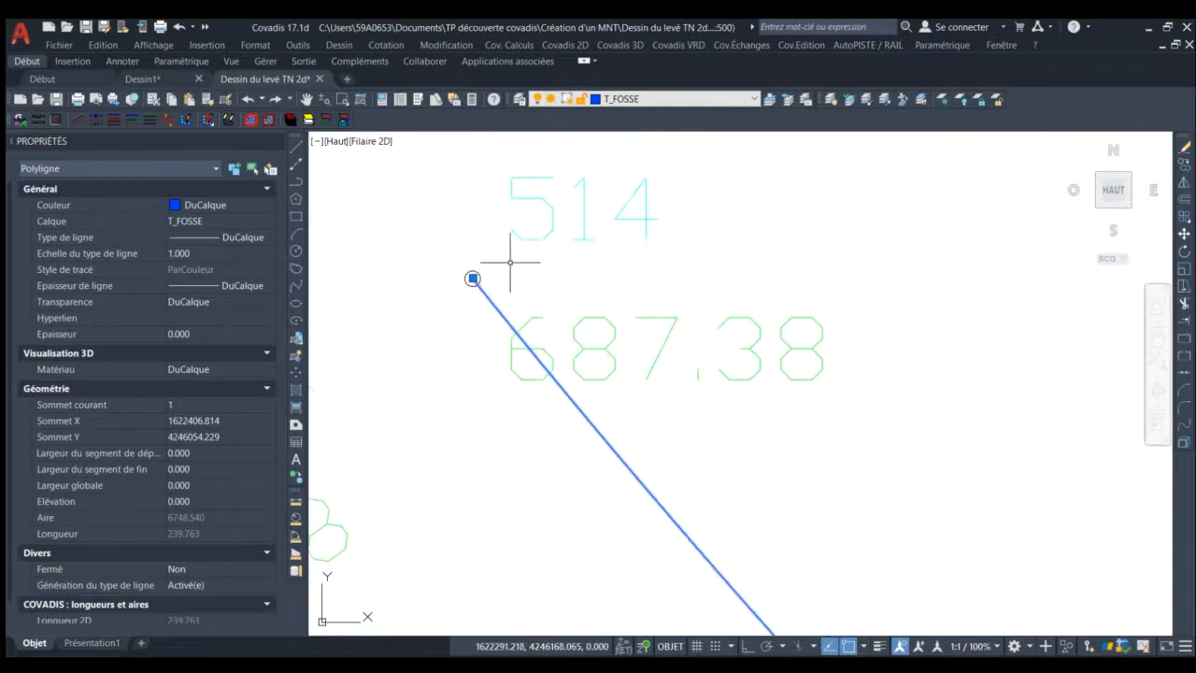
scroll(472, 276, "down", 2)
scroll(473, 276, "down", 5)
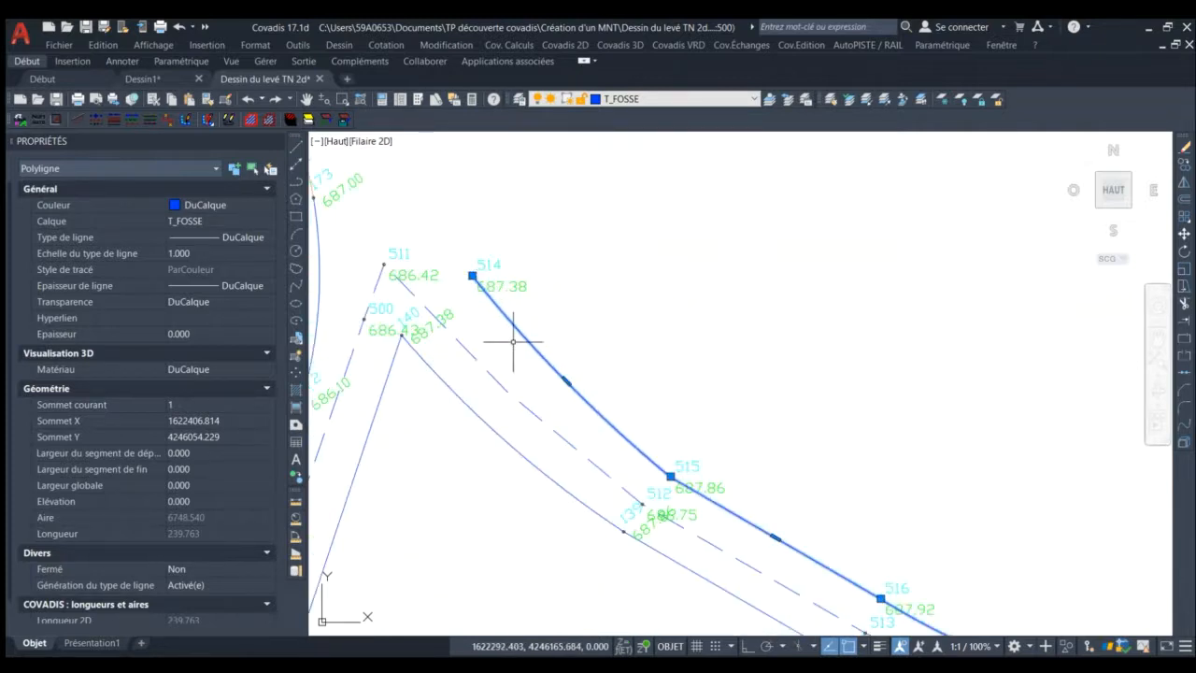
- Examine how the outer ditch edge runs between points 514 and 515, and clear the selection
scroll(657, 469, "up", 2)
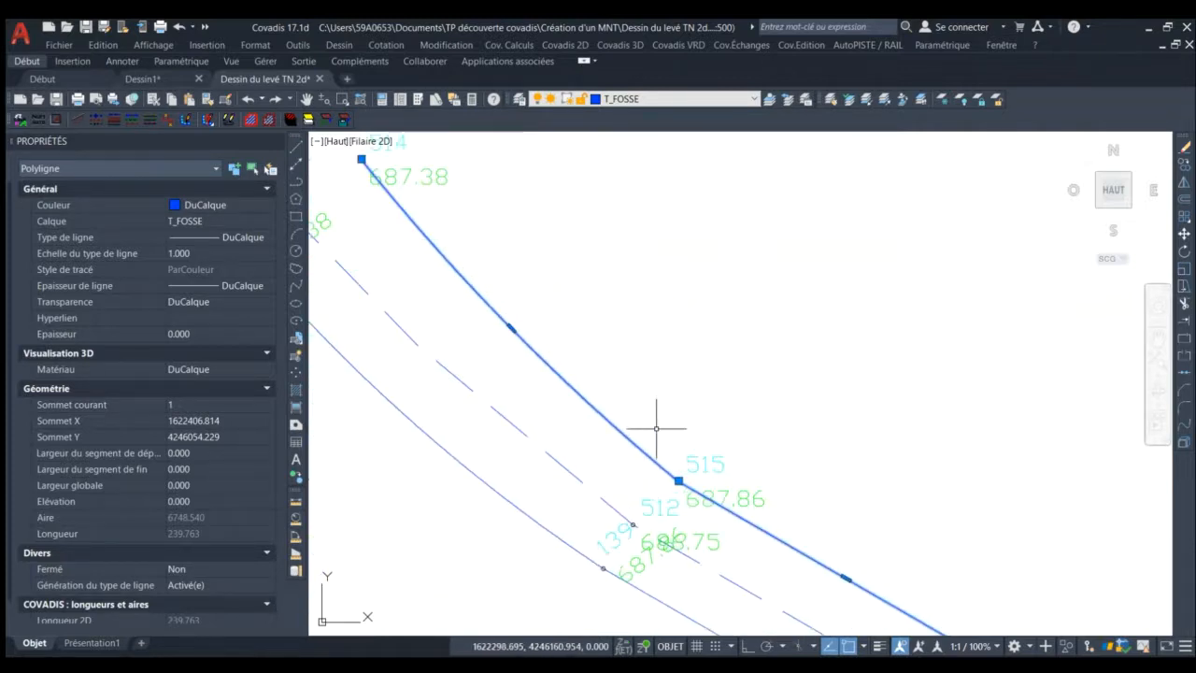
scroll(654, 427, "down", 3)
scroll(541, 340, "up", 2)
scroll(563, 371, "up", 2)
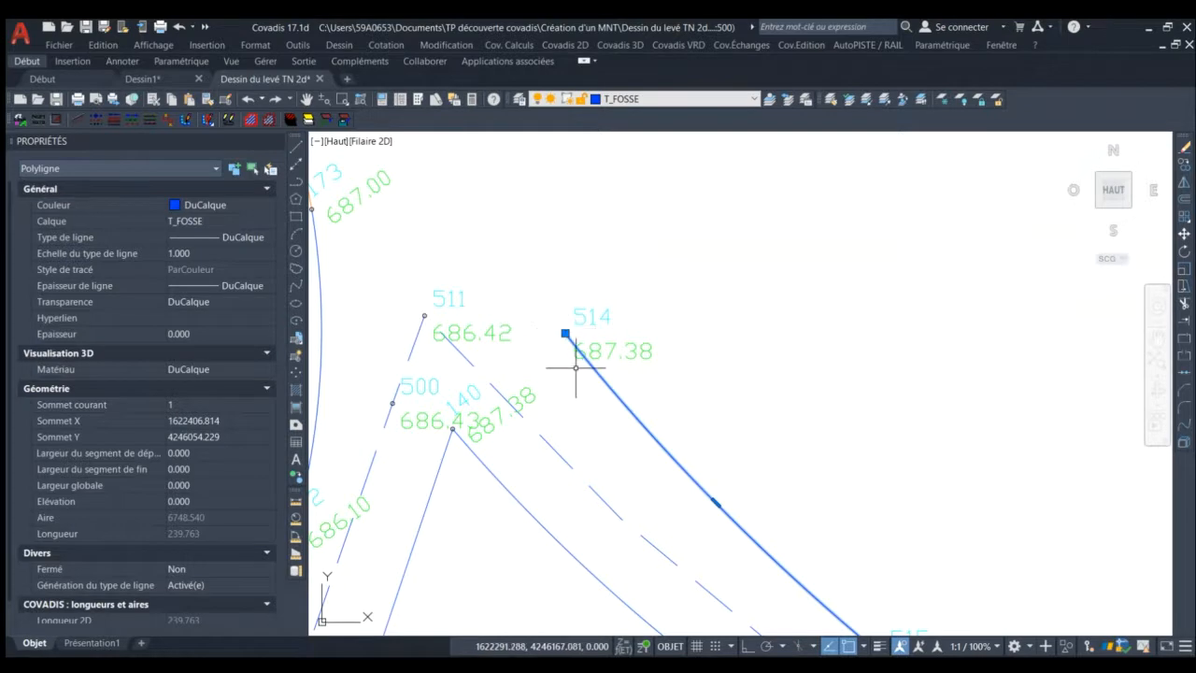
scroll(512, 344, "down", 1)
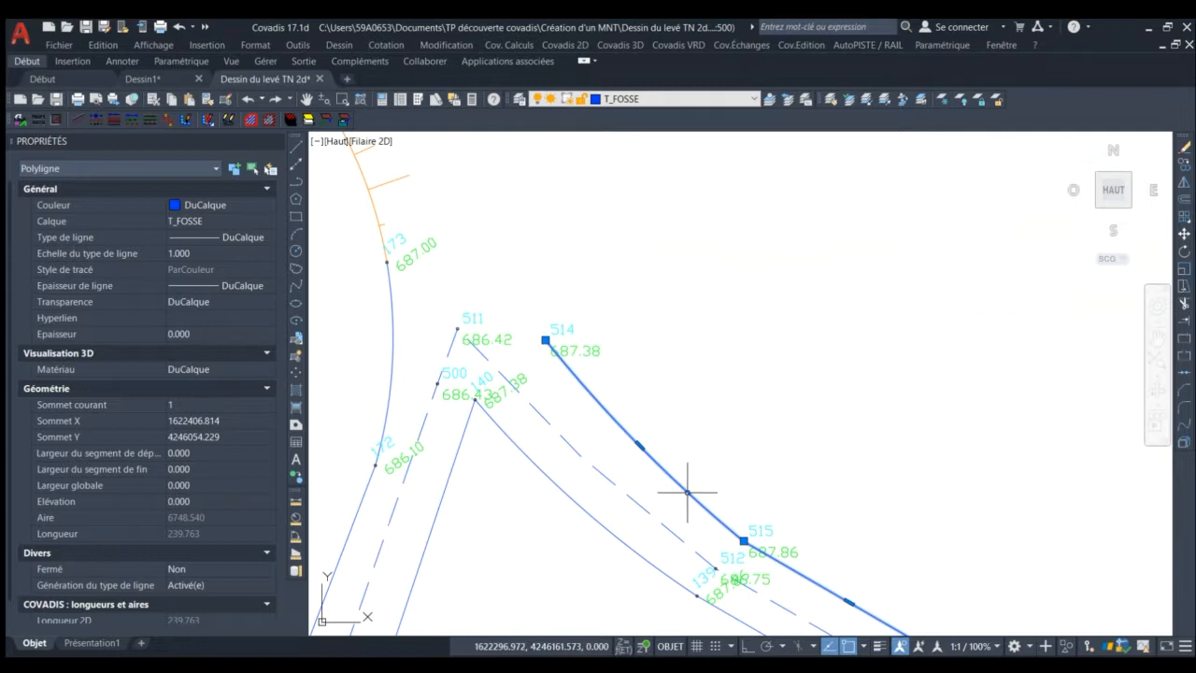
key("Escape")
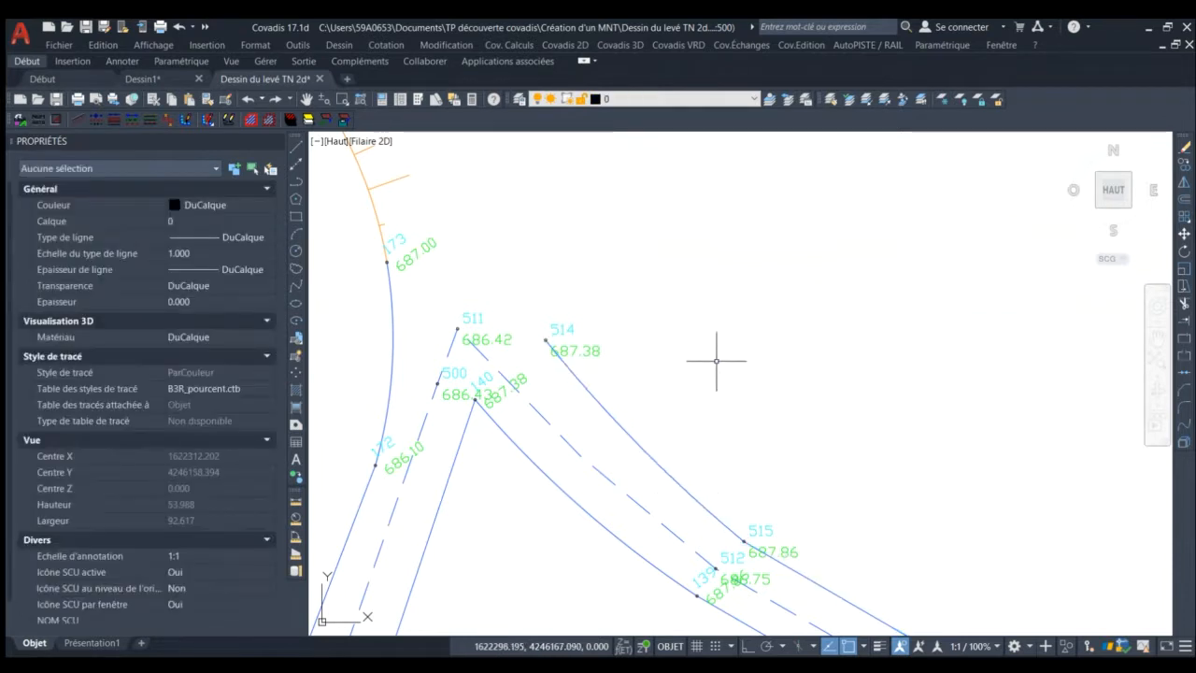
- Examine the northwest embankment and the southern boundary lines, and select the southeast embankment object to view its properties
scroll(717, 360, "down", 6)
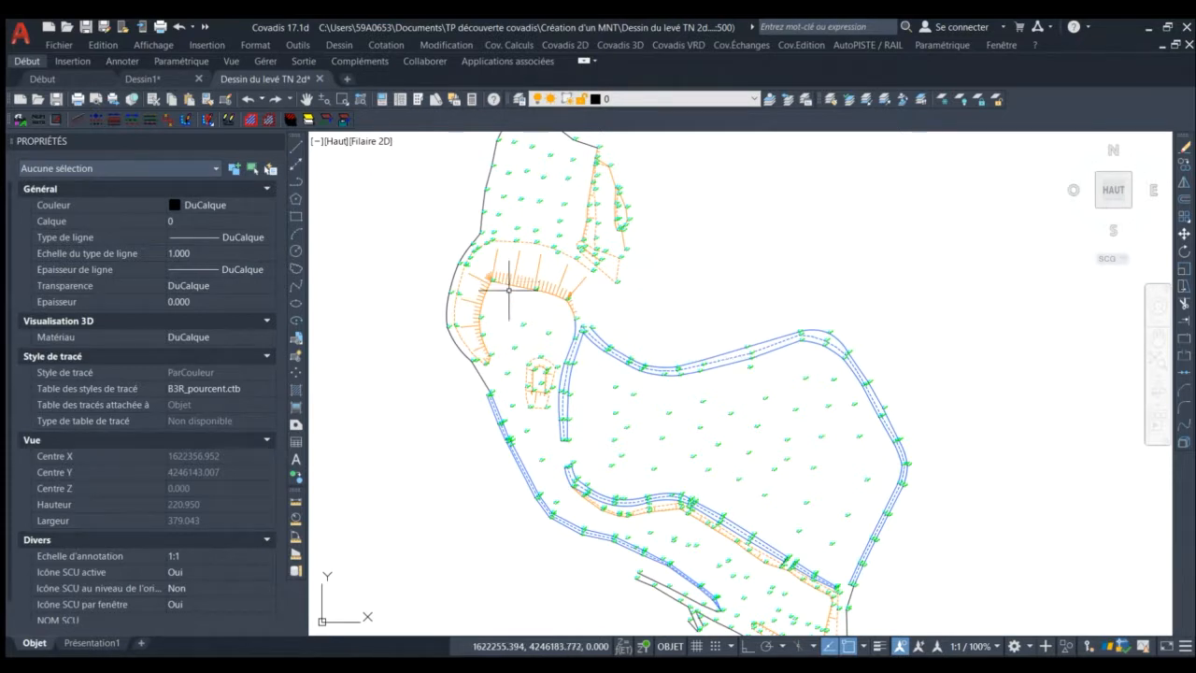
scroll(508, 289, "up", 4)
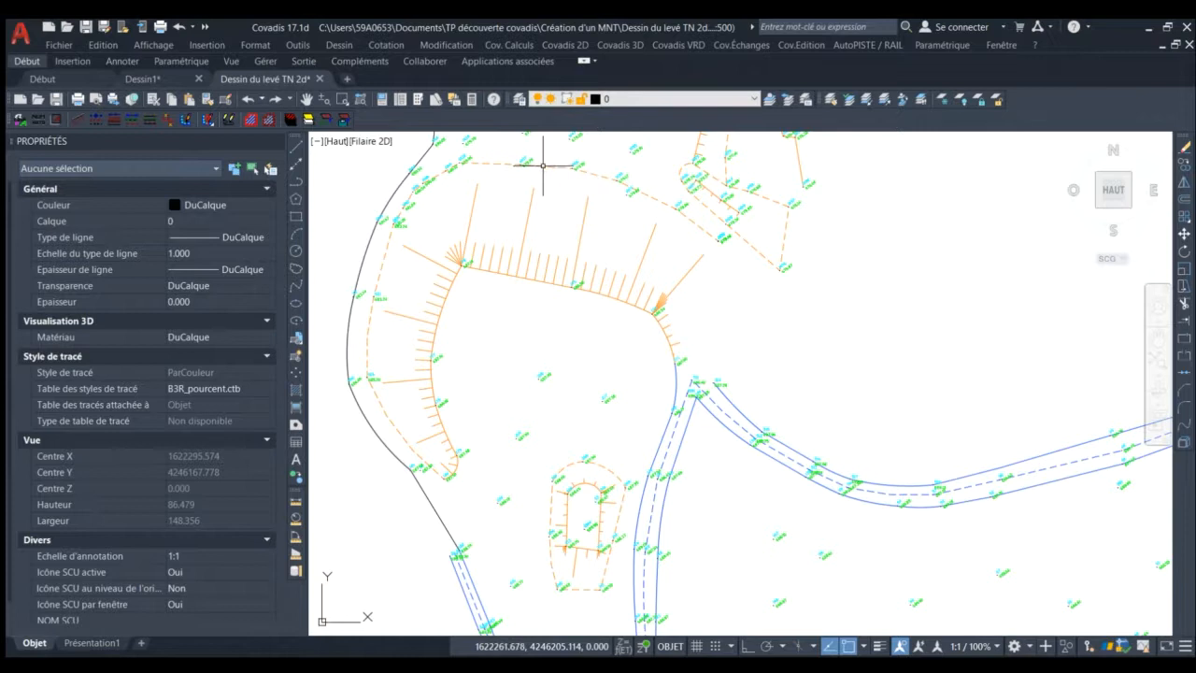
scroll(581, 167, "down", 5)
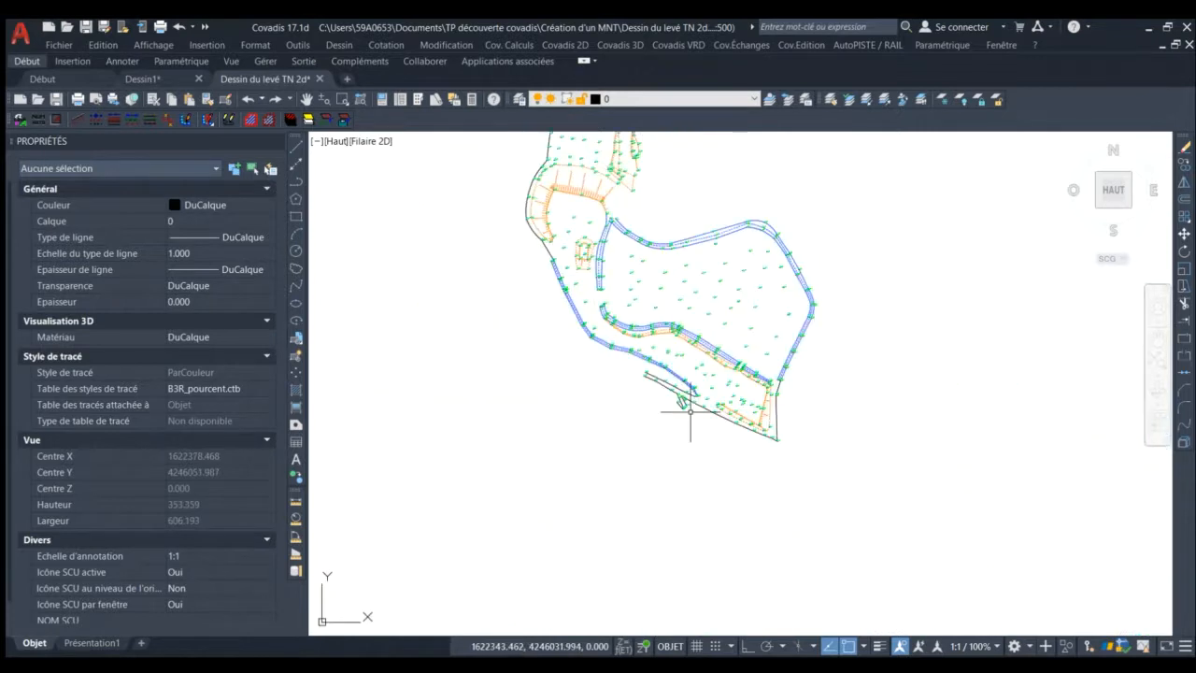
scroll(689, 410, "up", 8)
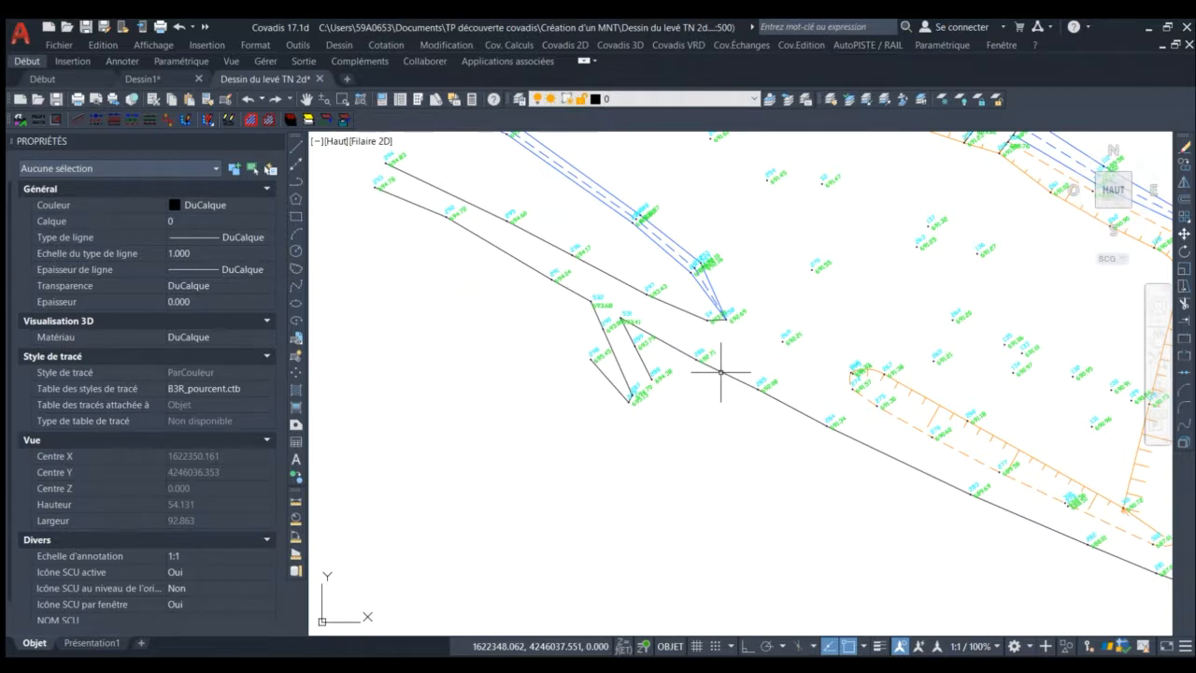
scroll(718, 379, "down", 2)
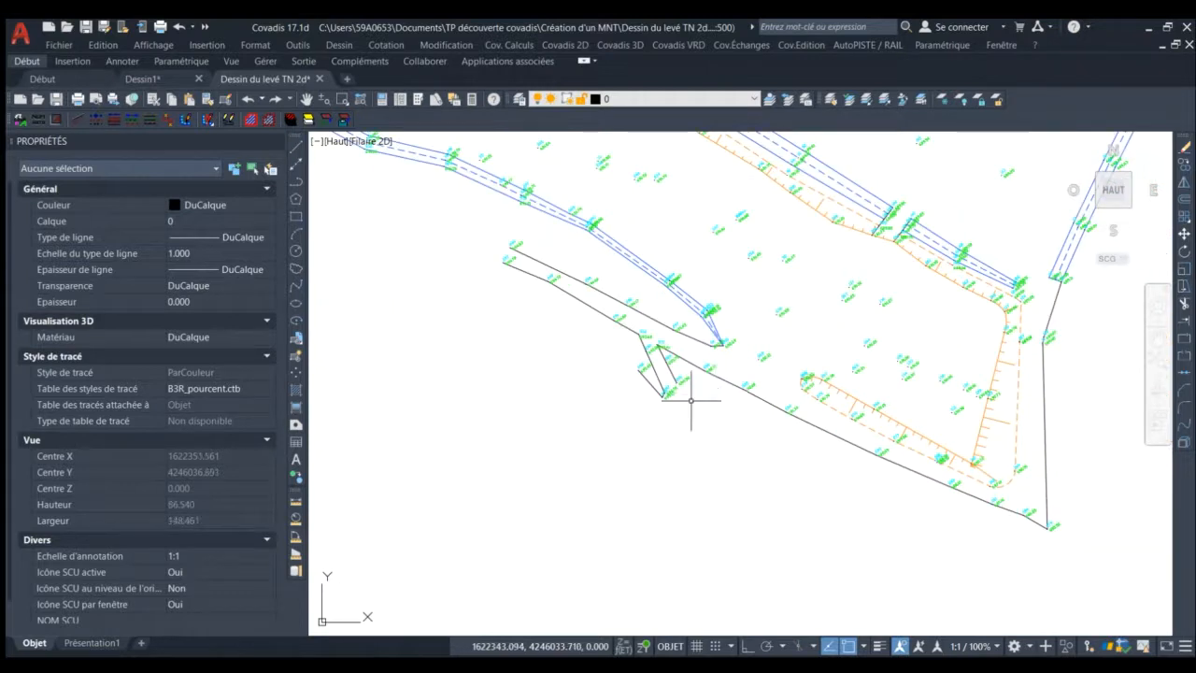
scroll(692, 418, "down", 4)
scroll(837, 449, "up", 4)
left_click(821, 396)
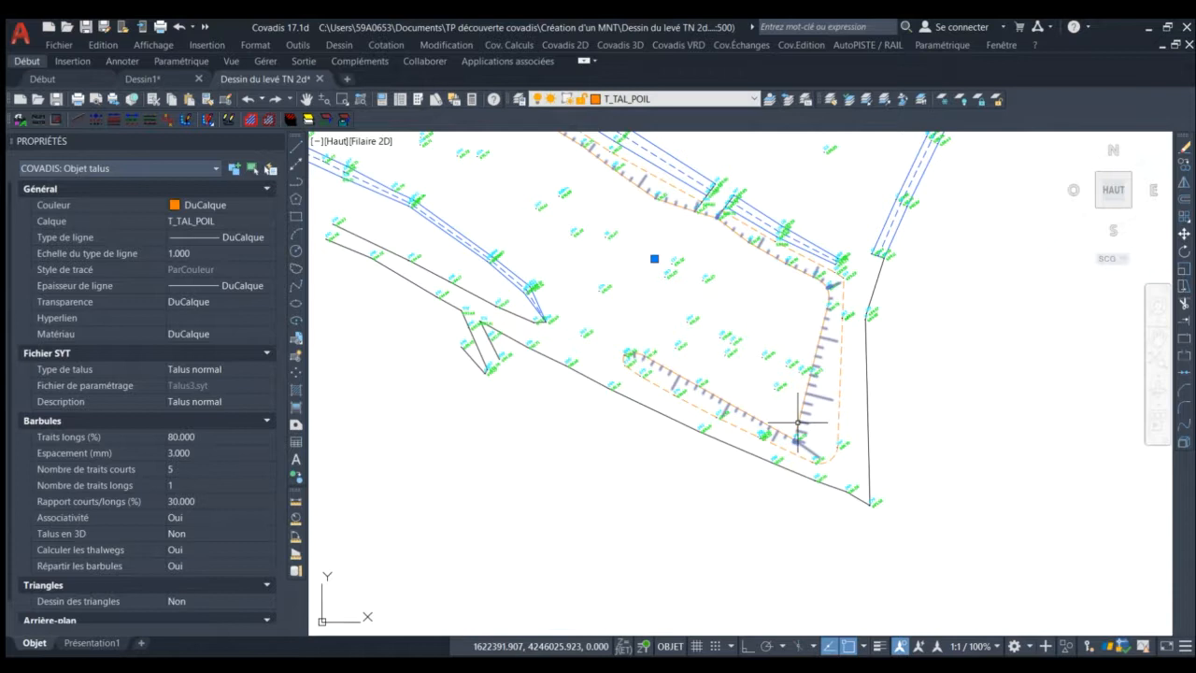
- Inspect the two southern boundary polylines and the centre line of the western ditch by selecting them, and clear the selection
key("Escape")
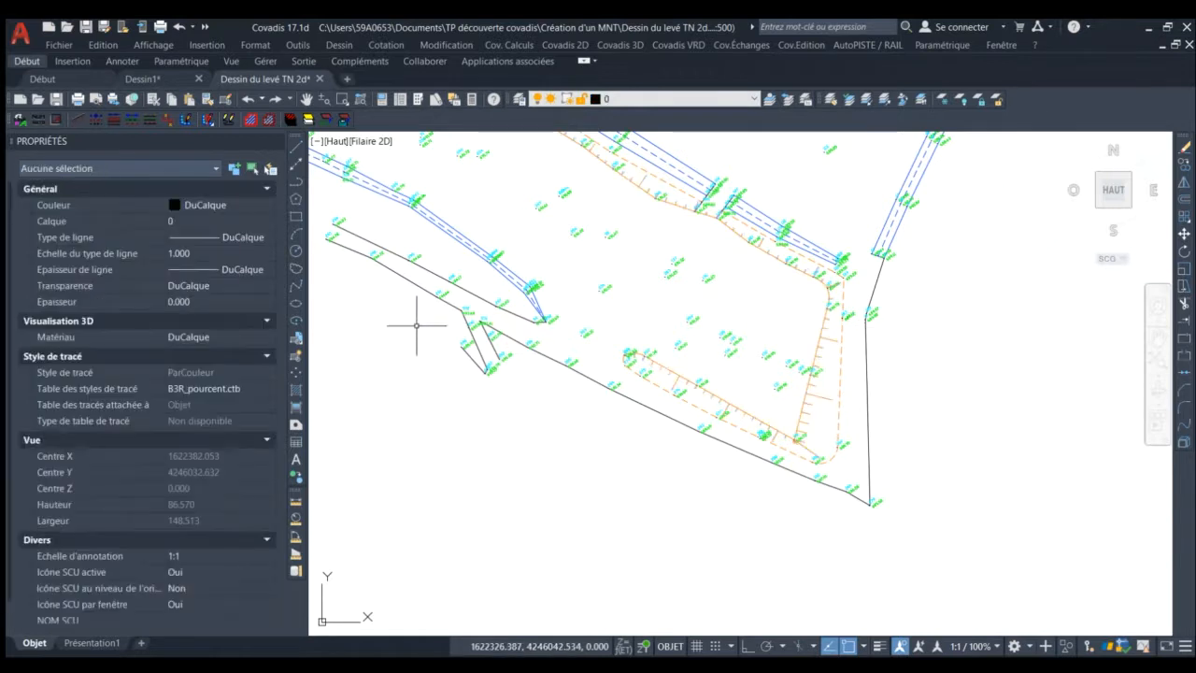
scroll(419, 326, "up", 2)
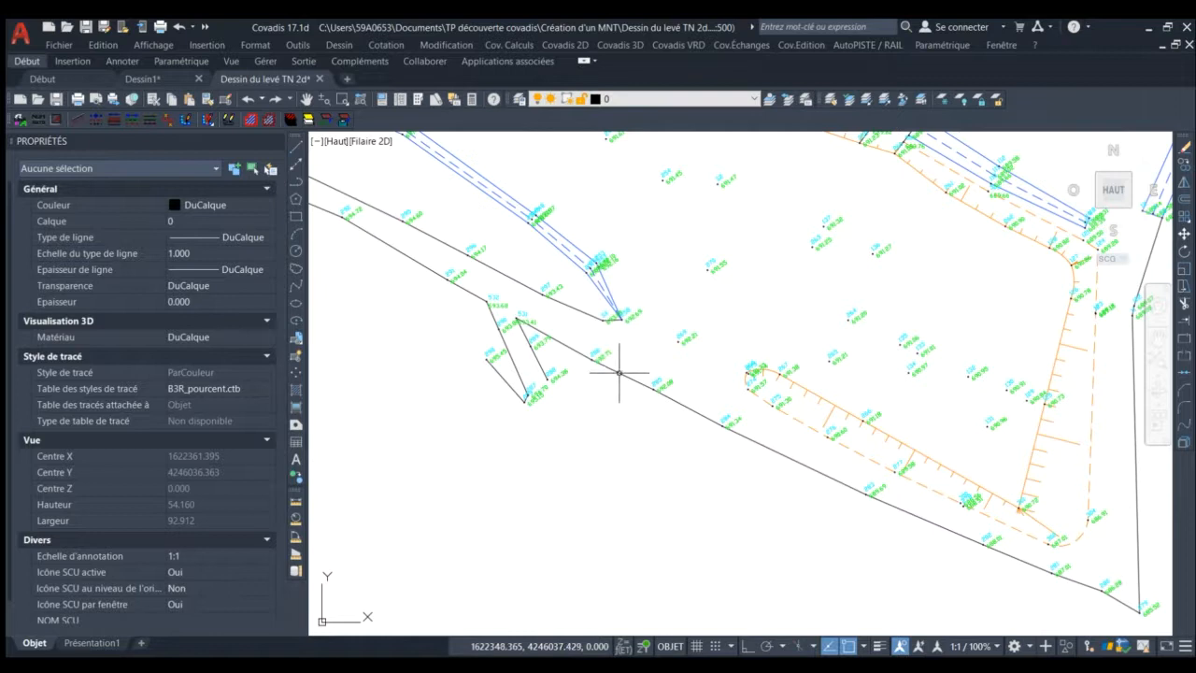
left_click(618, 372)
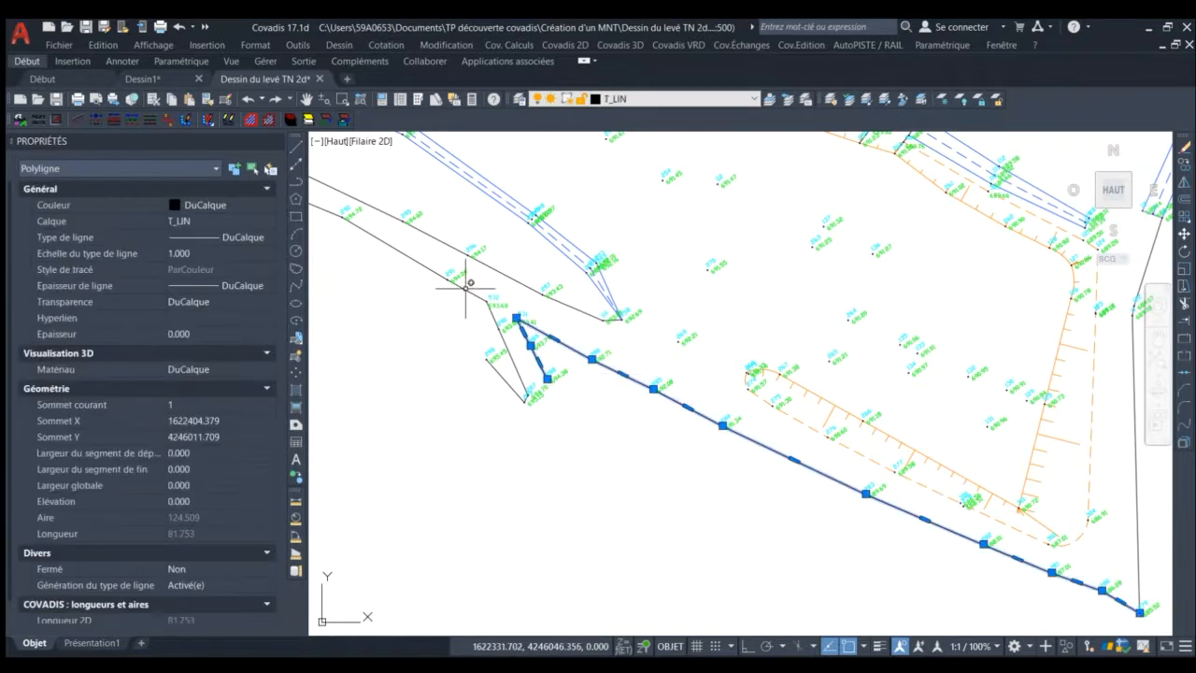
left_click(569, 300)
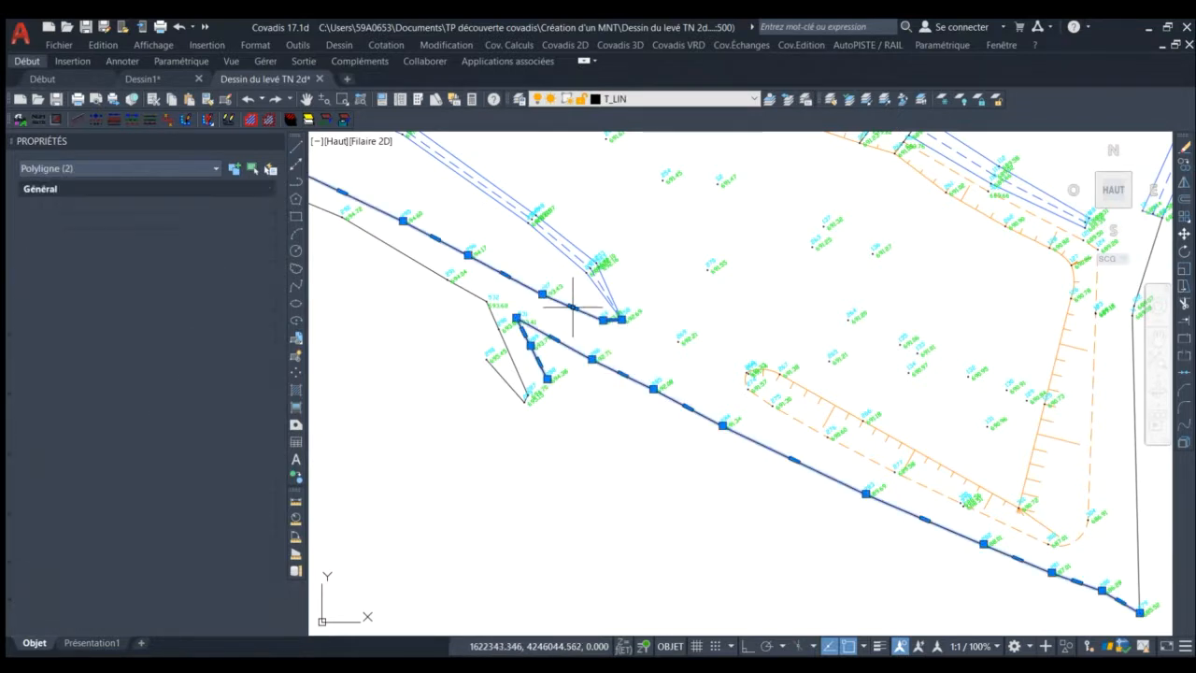
key("Escape")
left_click(561, 246)
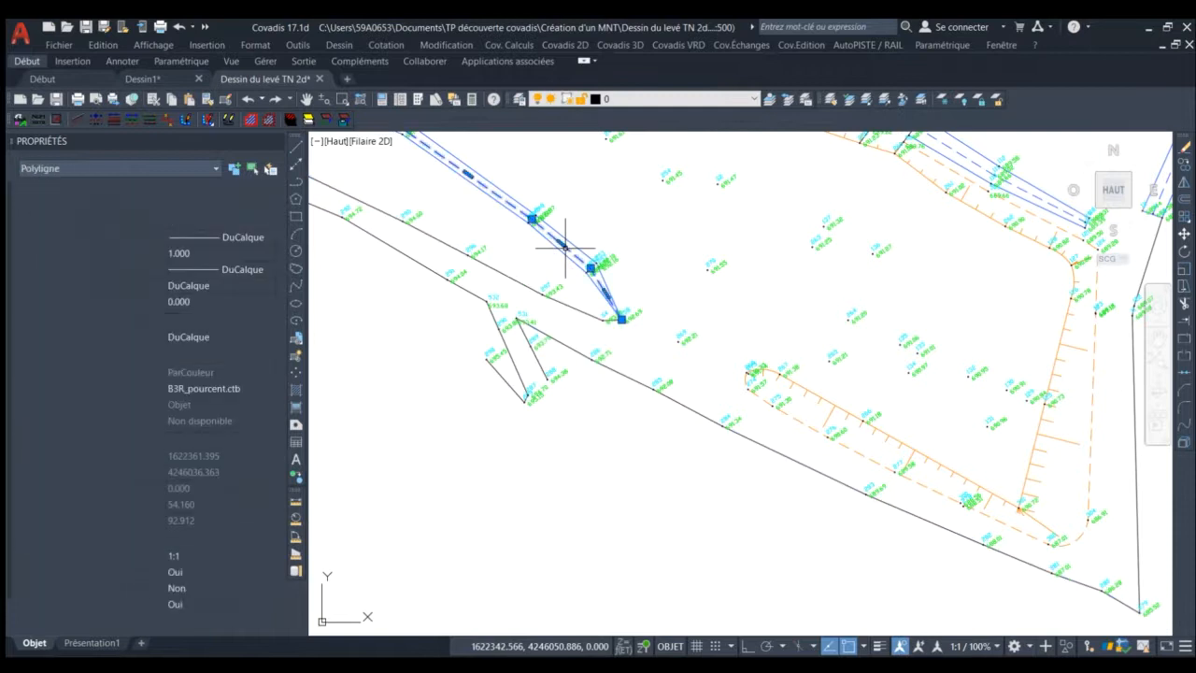
key("Escape")
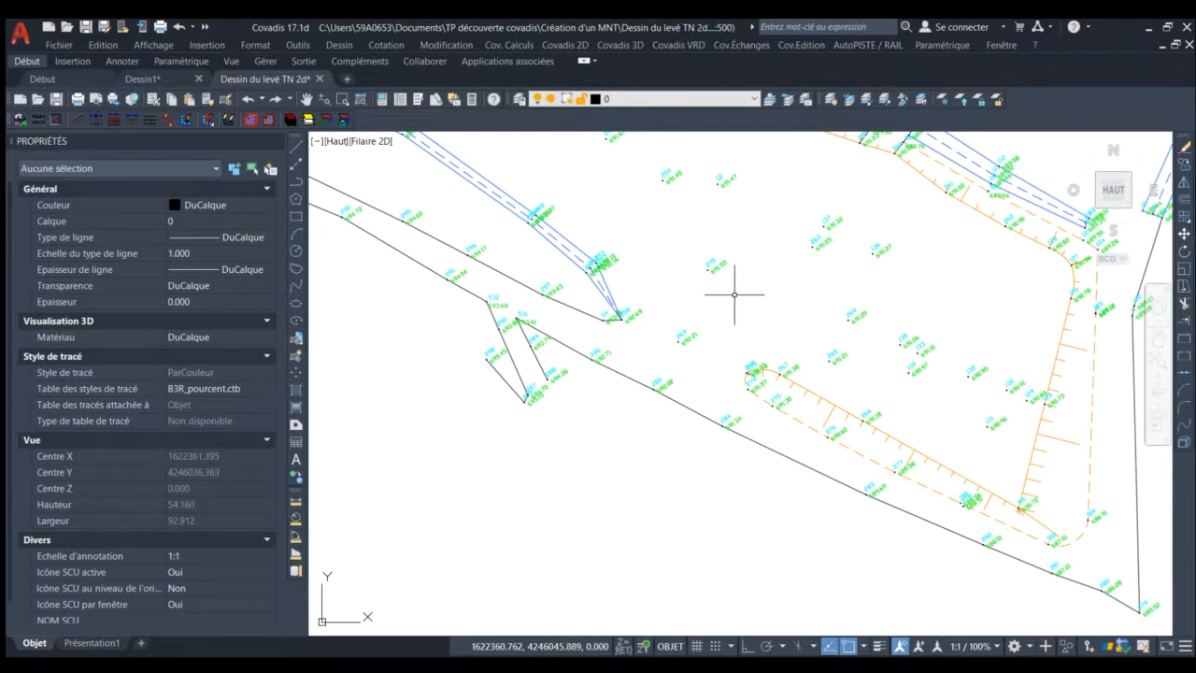
- Look over the whole survey and open the Covadis 3D commands
scroll(734, 487, "down", 2)
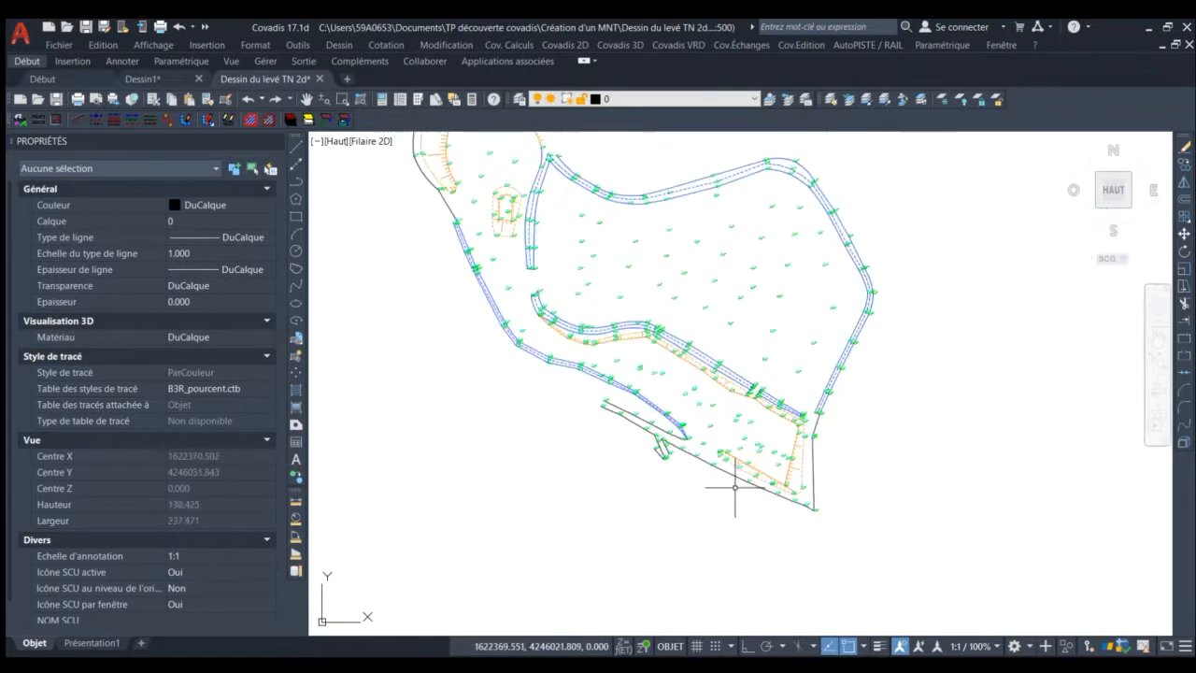
scroll(734, 487, "down", 3)
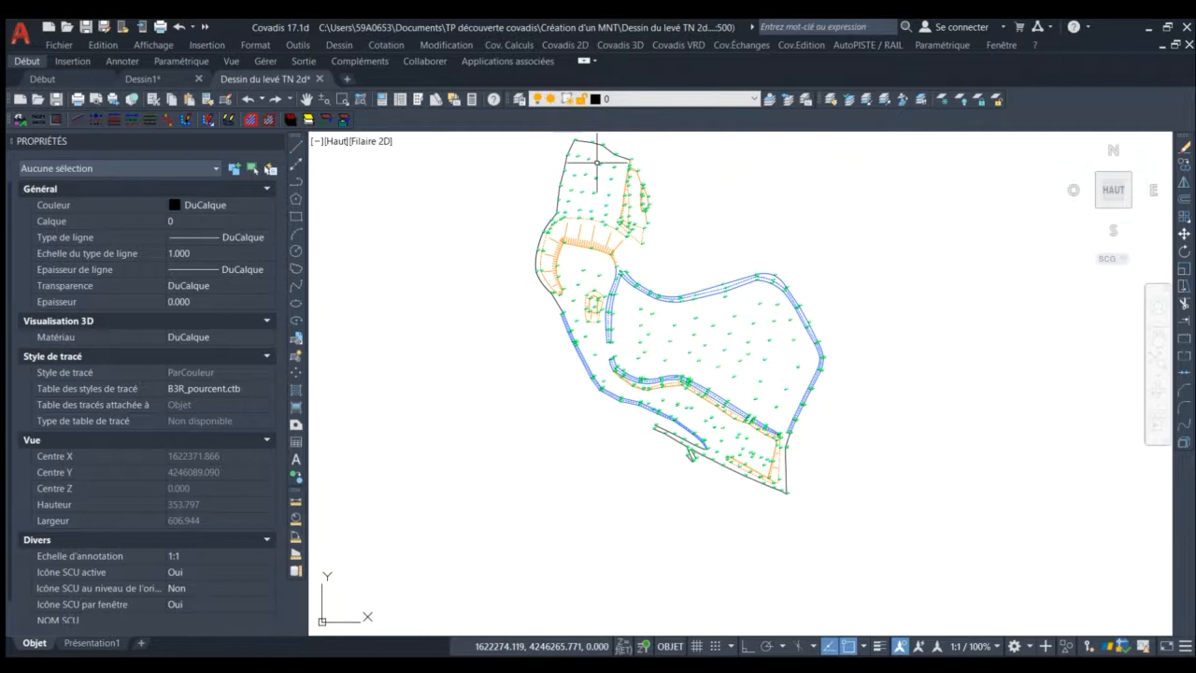
scroll(605, 285, "down", 2)
middle_click_drag(605, 285, 825, 324)
scroll(824, 325, "up", 2)
scroll(970, 374, "up", 2)
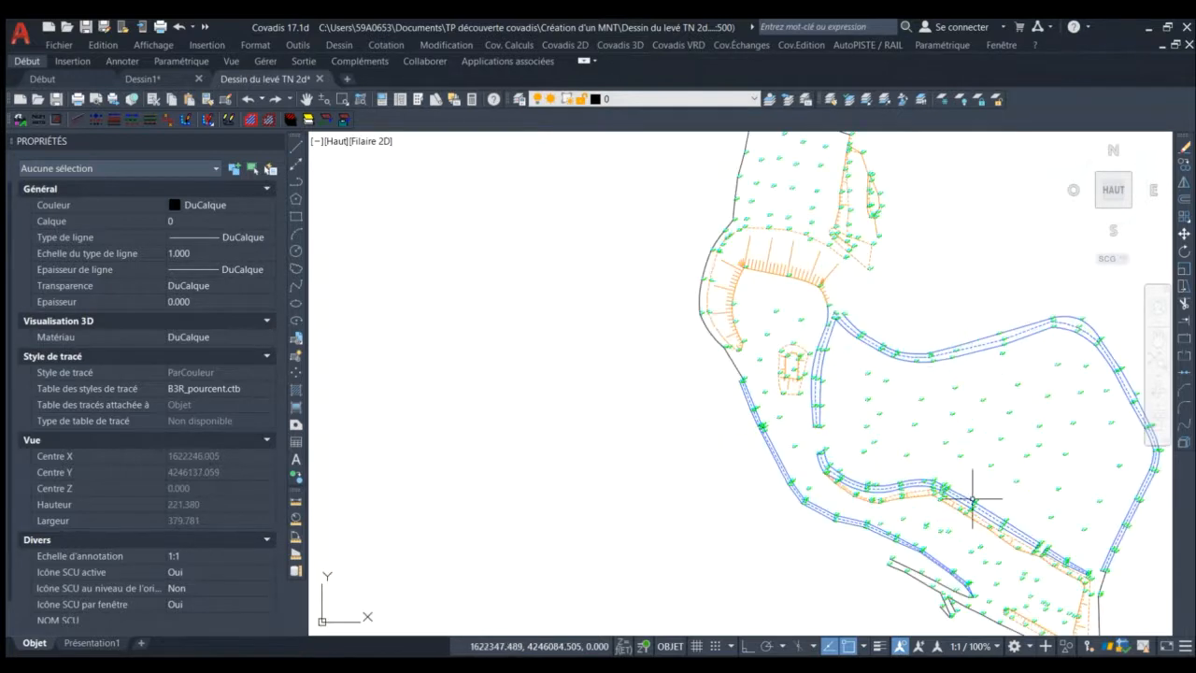
left_click(621, 51)
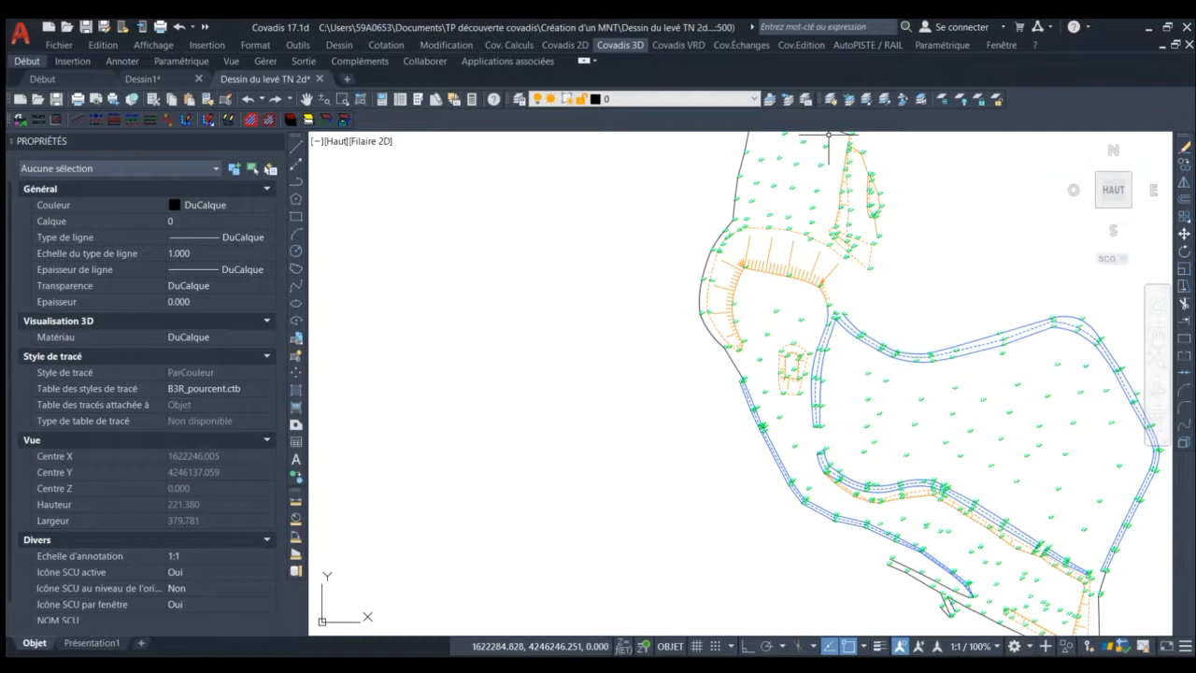
left_click(861, 137)
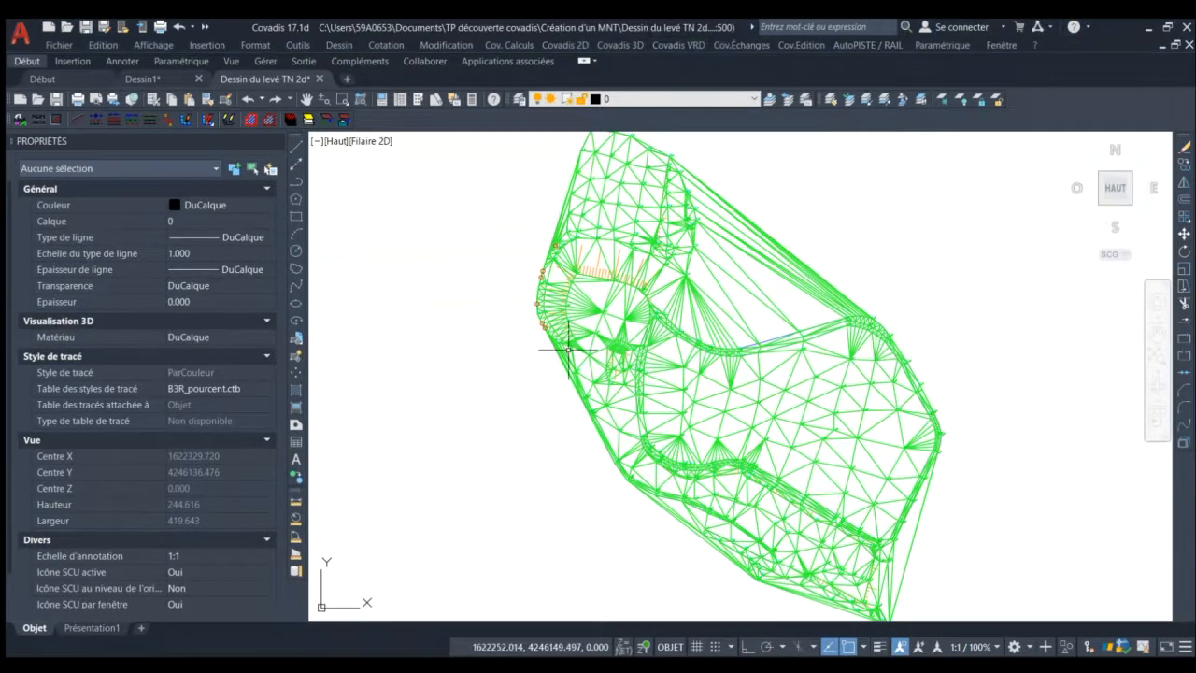
- Compare the curved outer ditch edge between points 47 and 43 with a trial straight polyline, and cancel the polyline
scroll(567, 349, "down", 3)
scroll(661, 337, "up", 3)
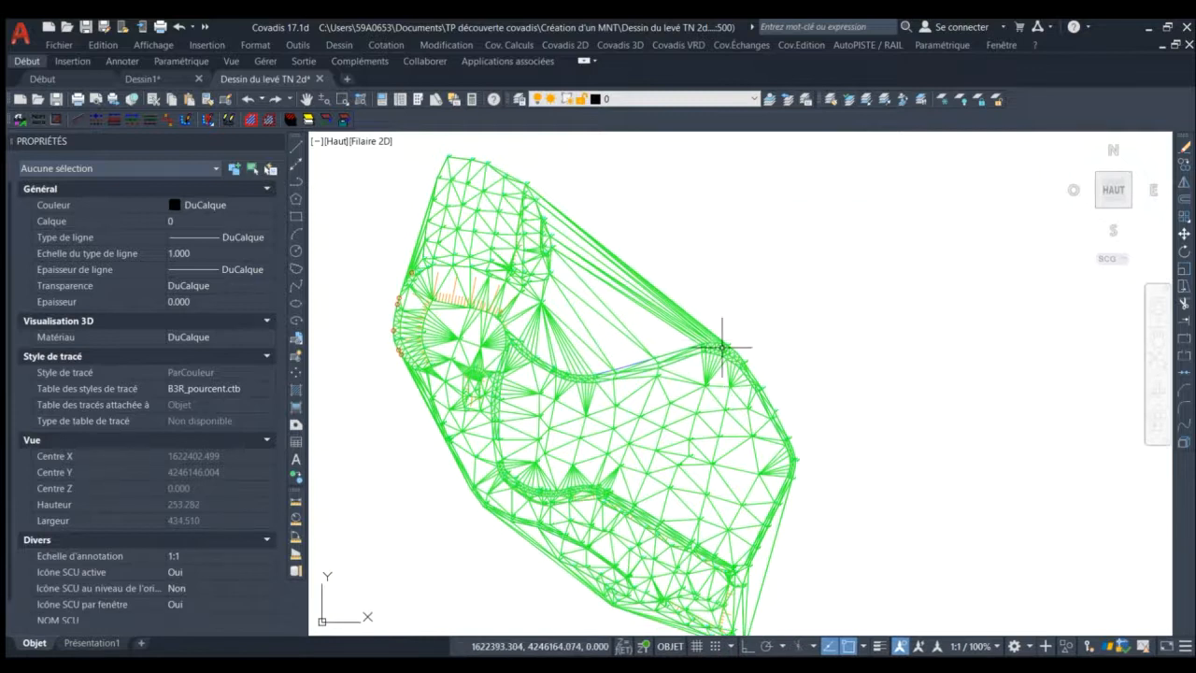
scroll(708, 355, "up", 2)
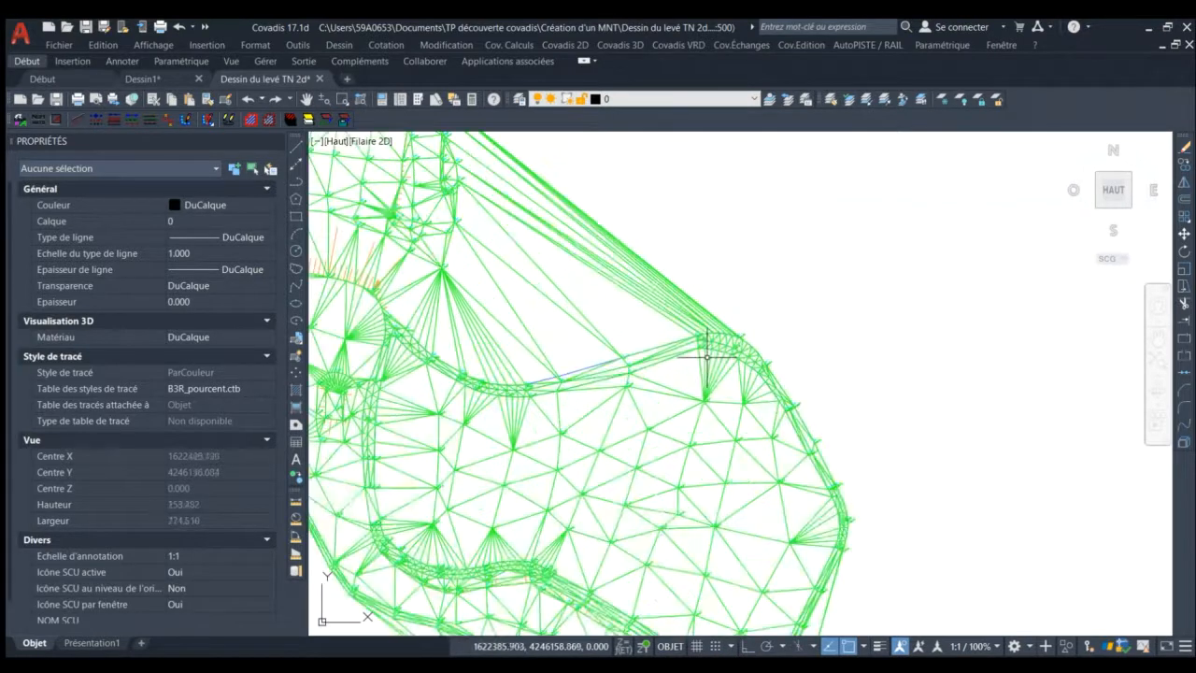
scroll(705, 350, "up", 5)
scroll(719, 318, "up", 7)
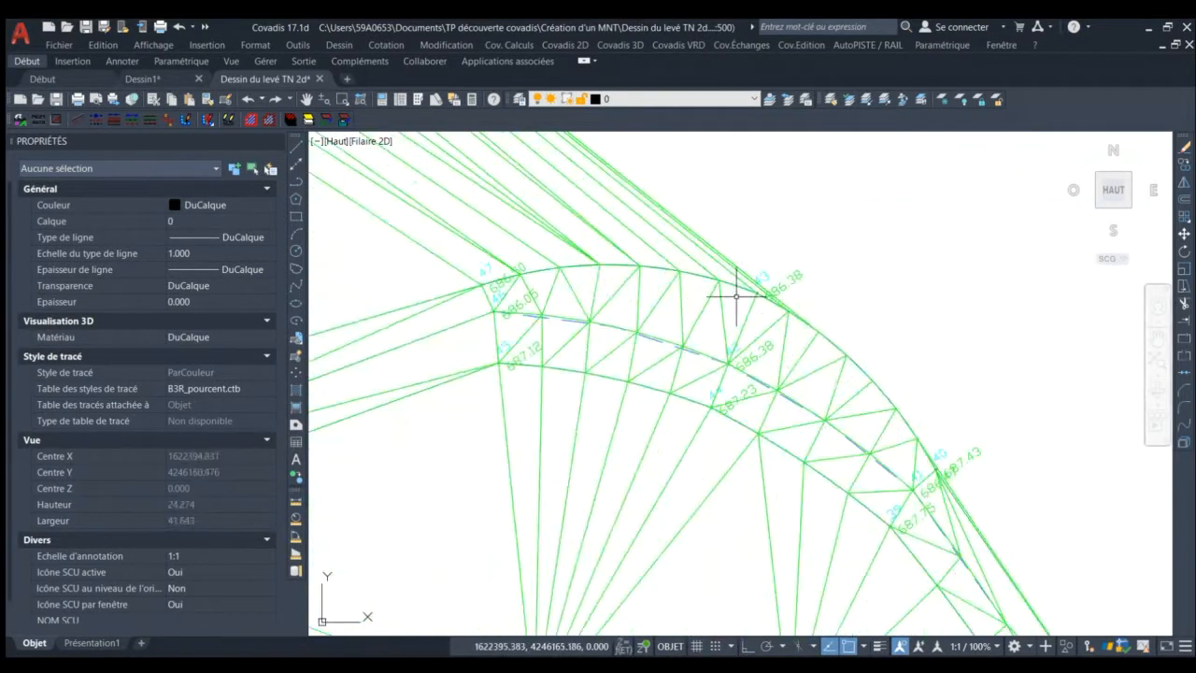
left_click(295, 187)
left_click(481, 283)
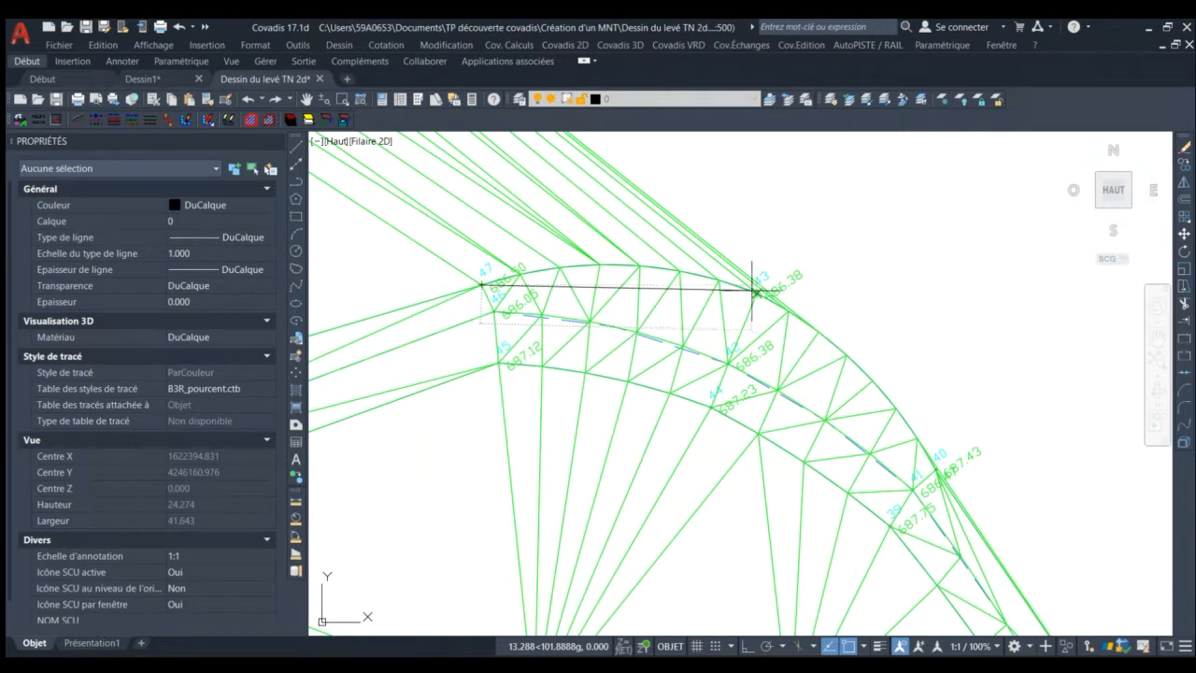
key("Escape")
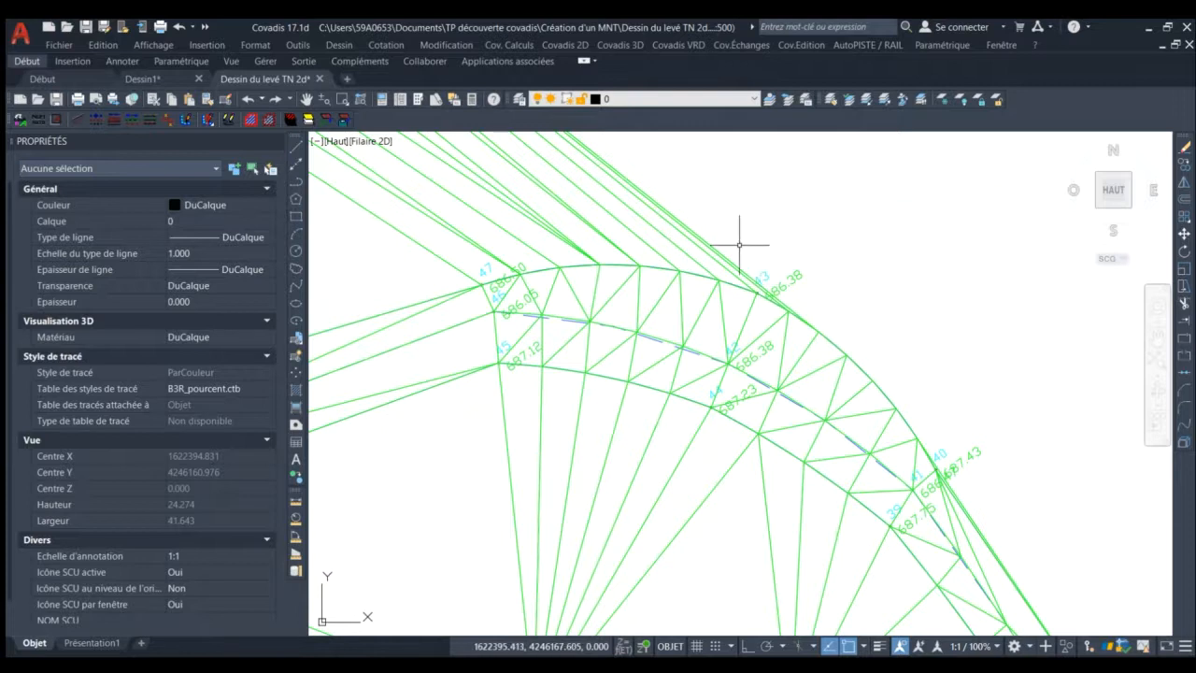
- Inspect the outer ditch edge polyline between points 518 and 49, checking its vertex against point 58, and clear the selection
scroll(729, 252, "down", 3)
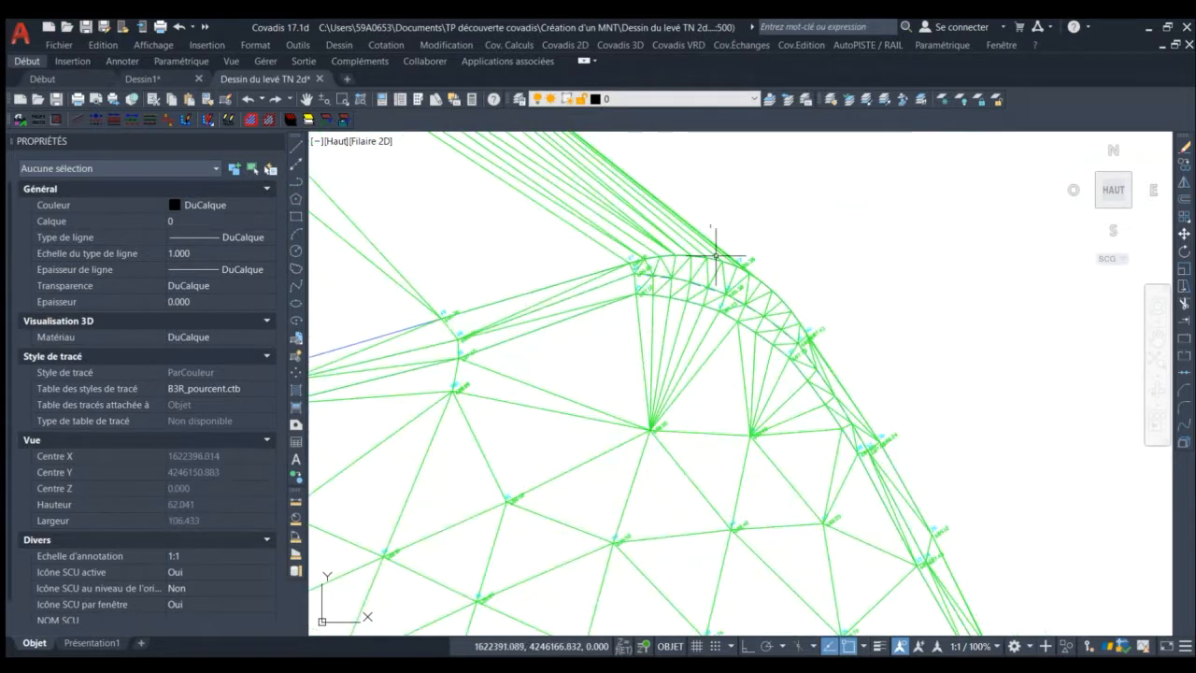
scroll(855, 255, "down", 2)
scroll(622, 315, "up", 2)
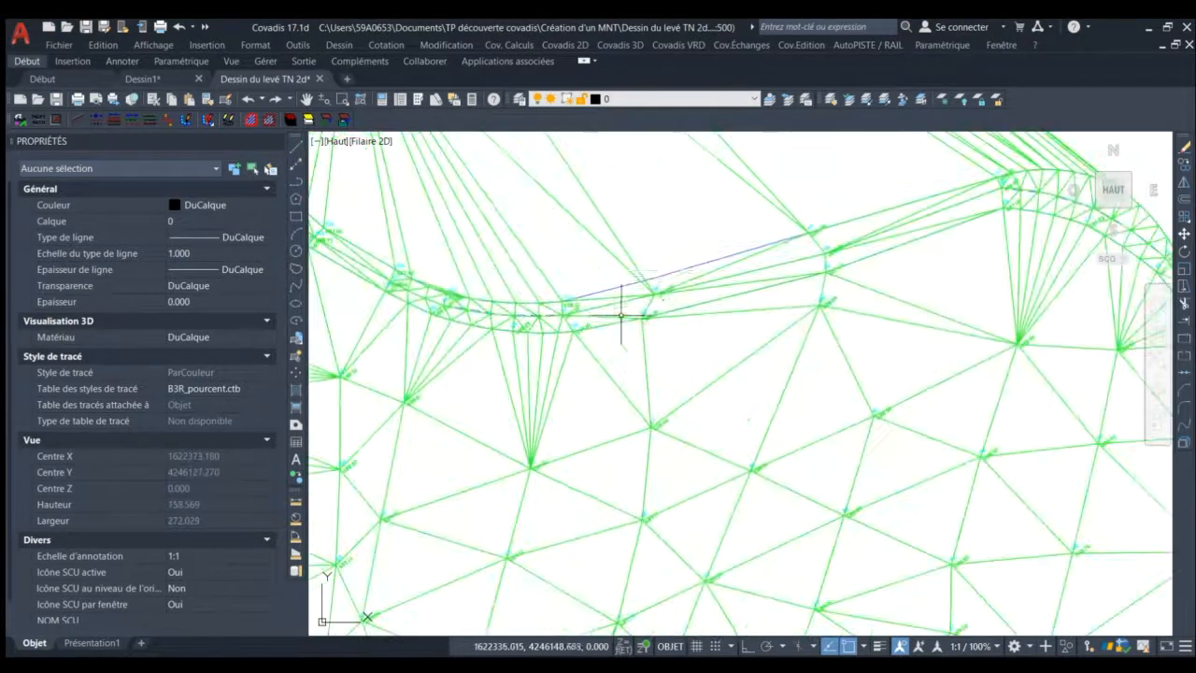
left_click(662, 274)
scroll(691, 271, "up", 3)
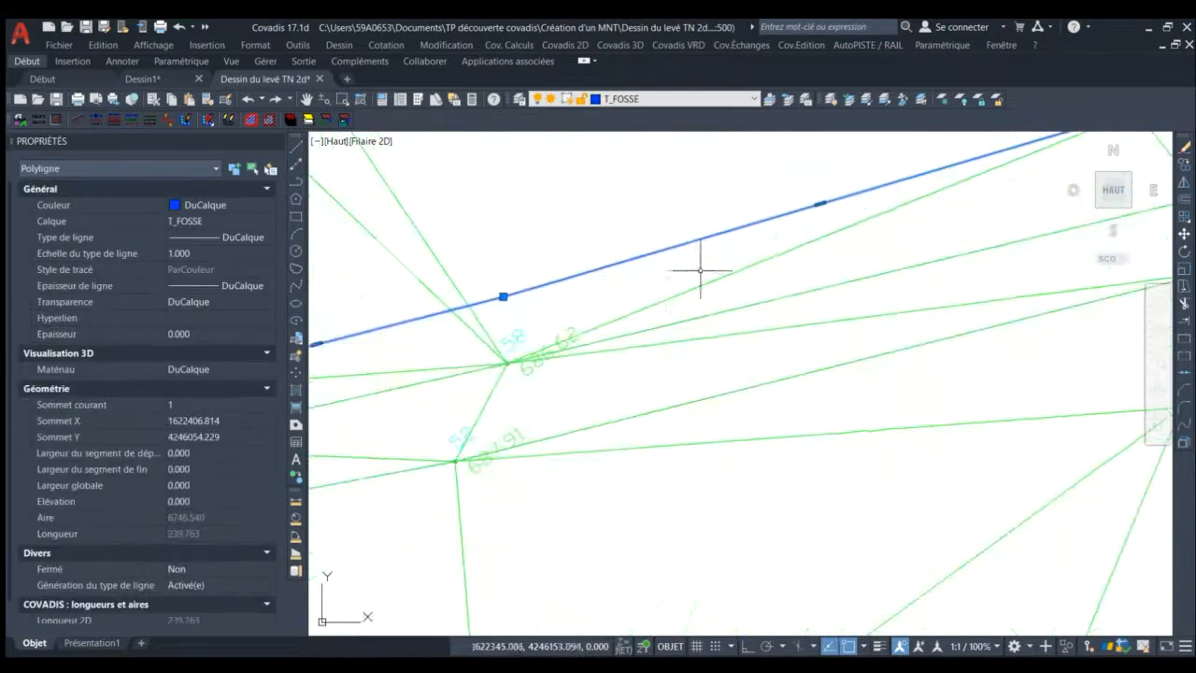
scroll(592, 342, "down", 2)
key("Escape")
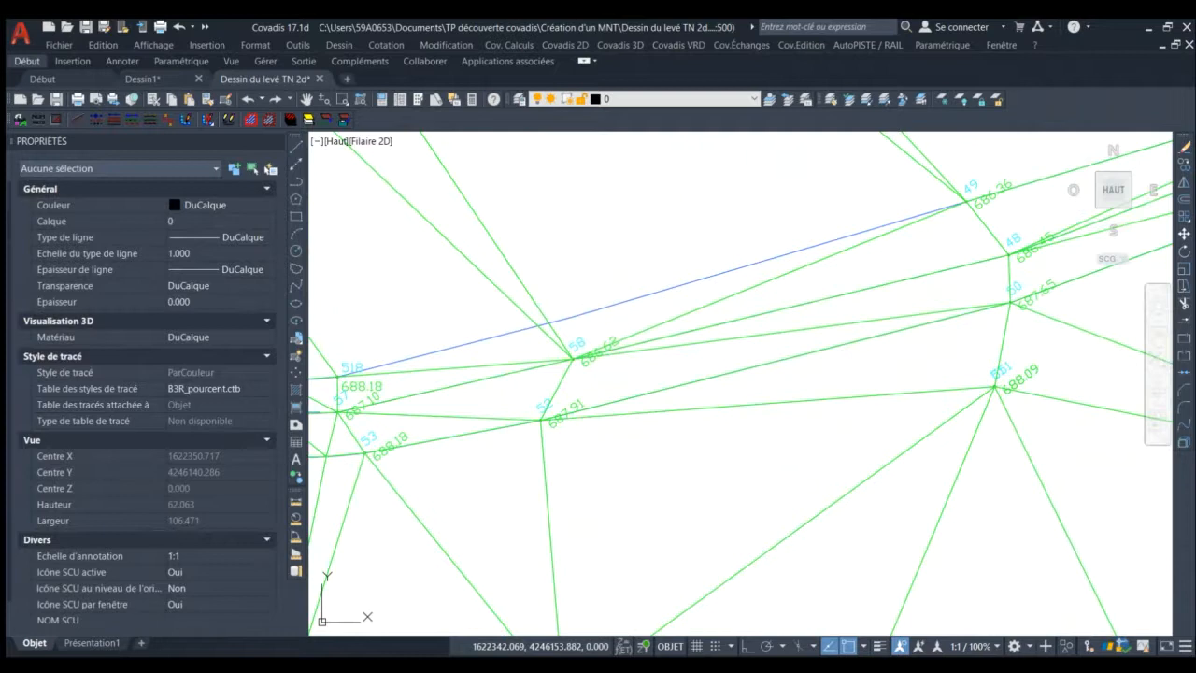
left_click(612, 299)
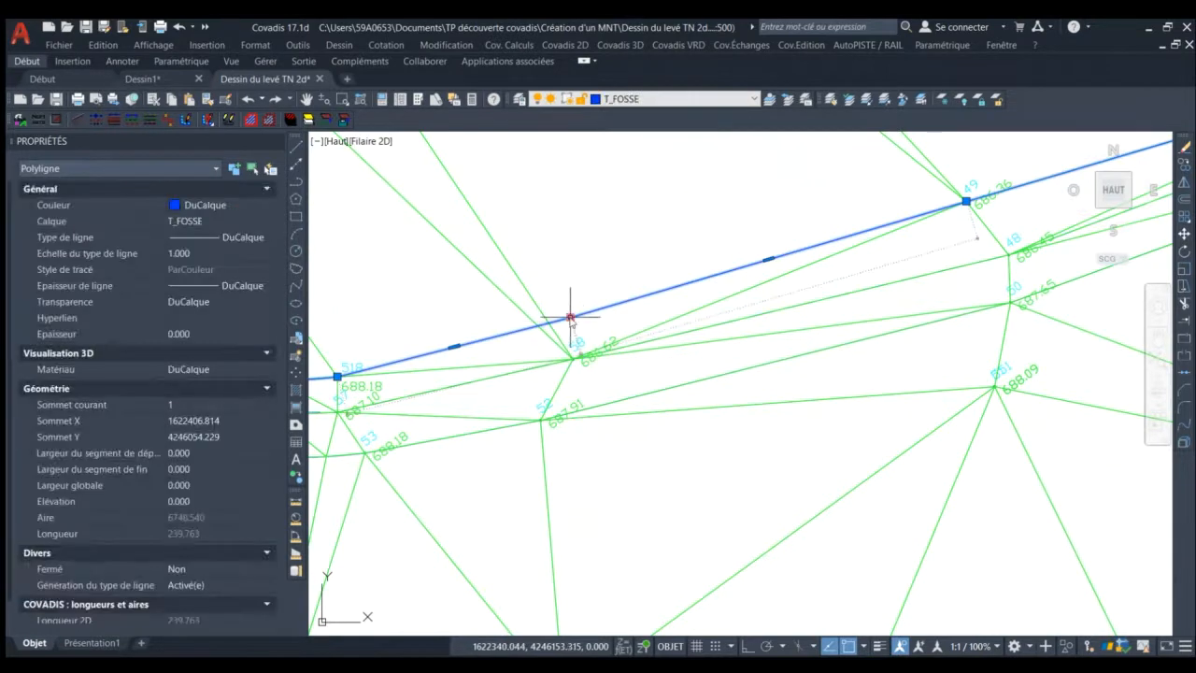
left_click(570, 318)
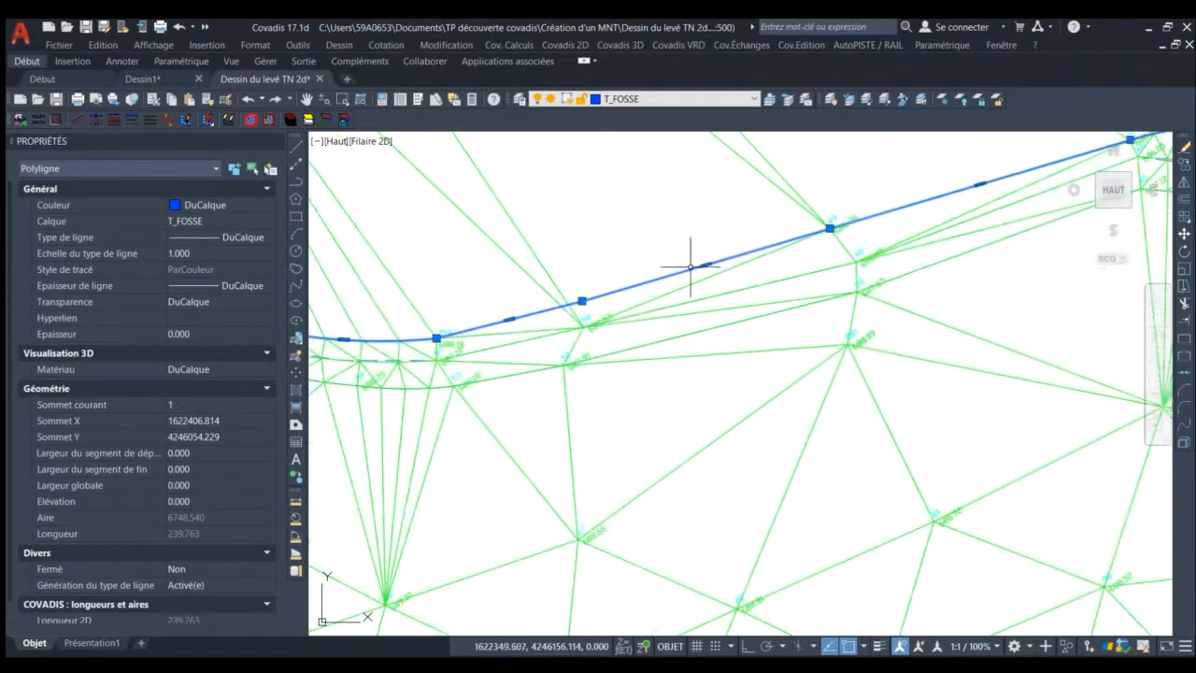
scroll(600, 272, "down", 2)
key("Escape")
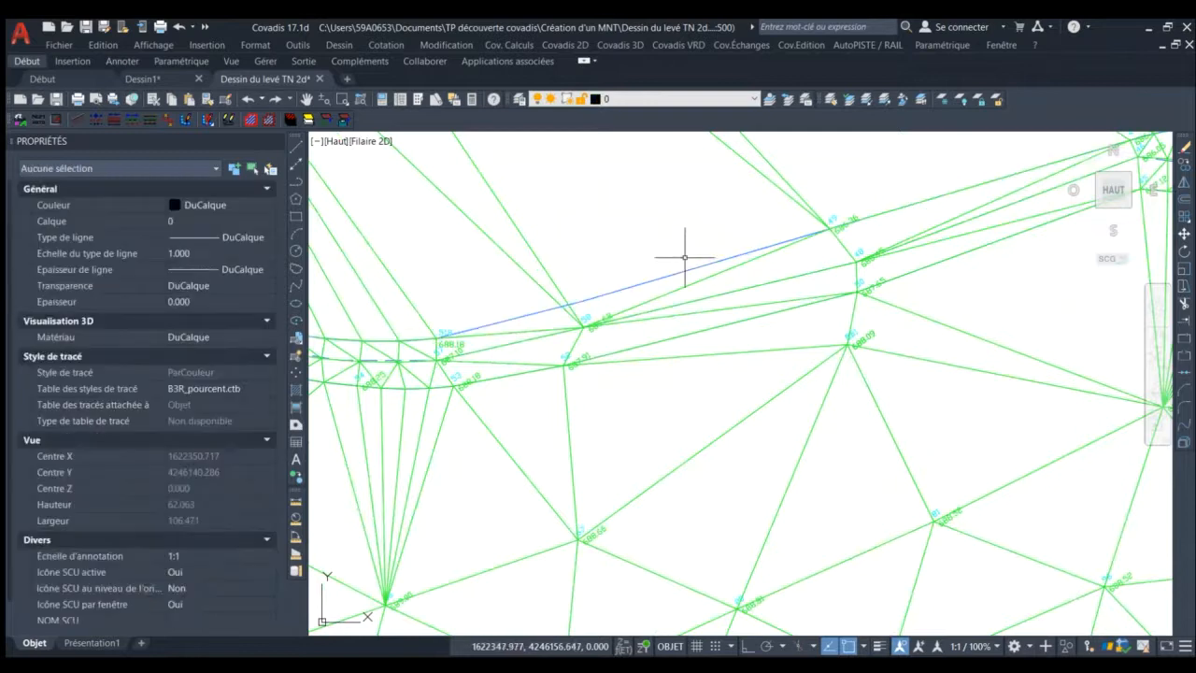
- Delete the three southernmost red "MNT Erreurs - Pas de point" circles along the western edge of the terrain model
scroll(688, 253, "down", 2)
scroll(720, 248, "down", 3)
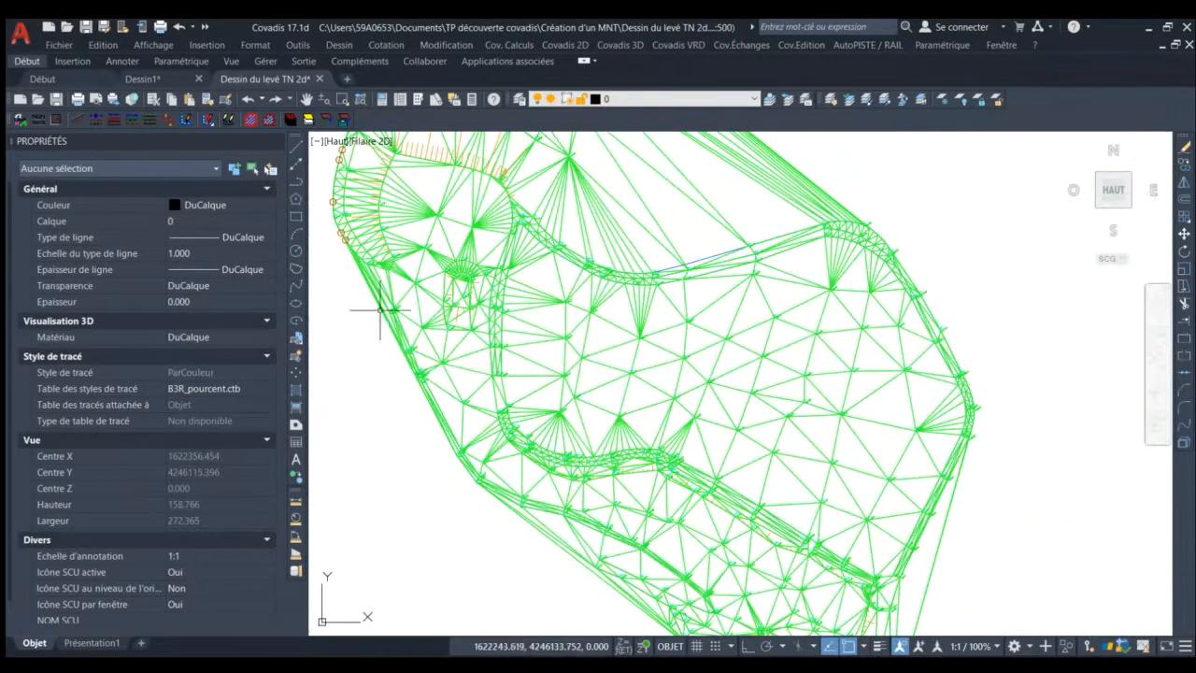
scroll(326, 224, "up", 6)
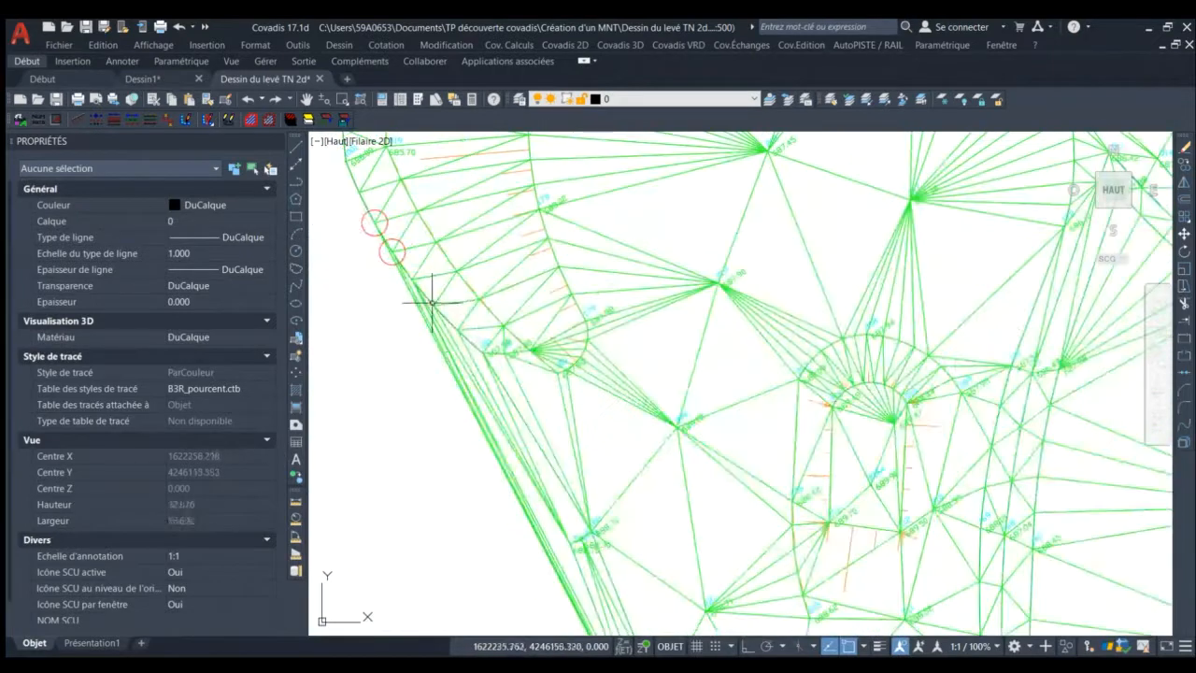
left_click(427, 286)
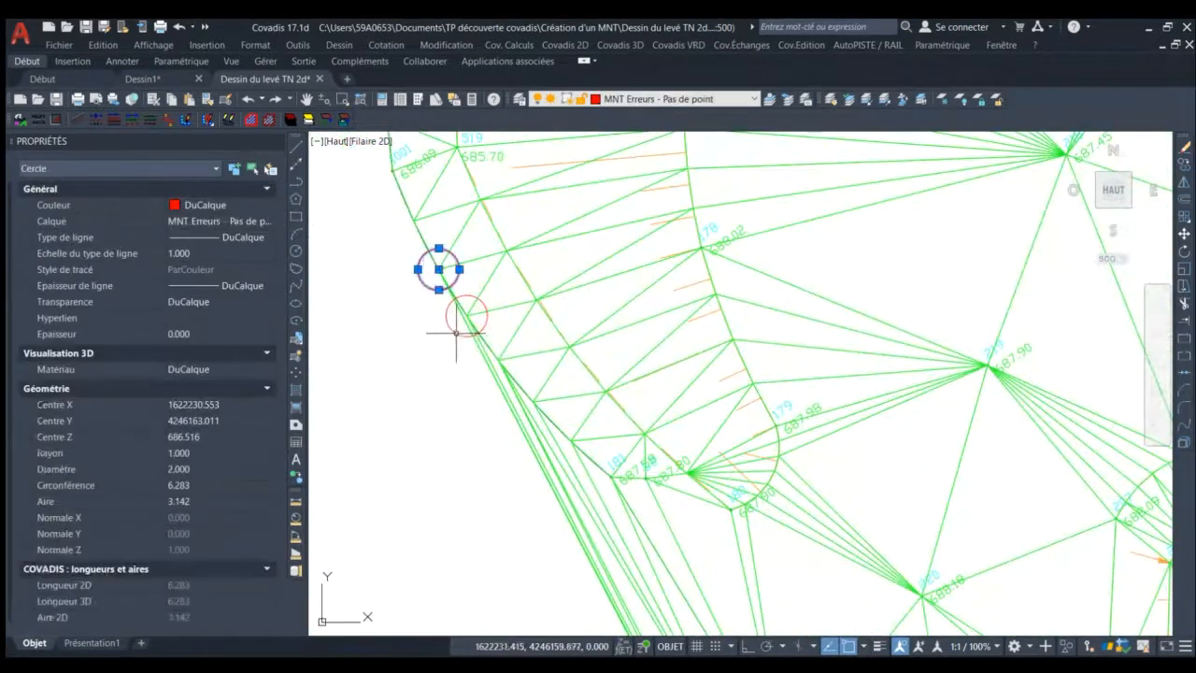
left_click(451, 331)
scroll(411, 336, "down", 4)
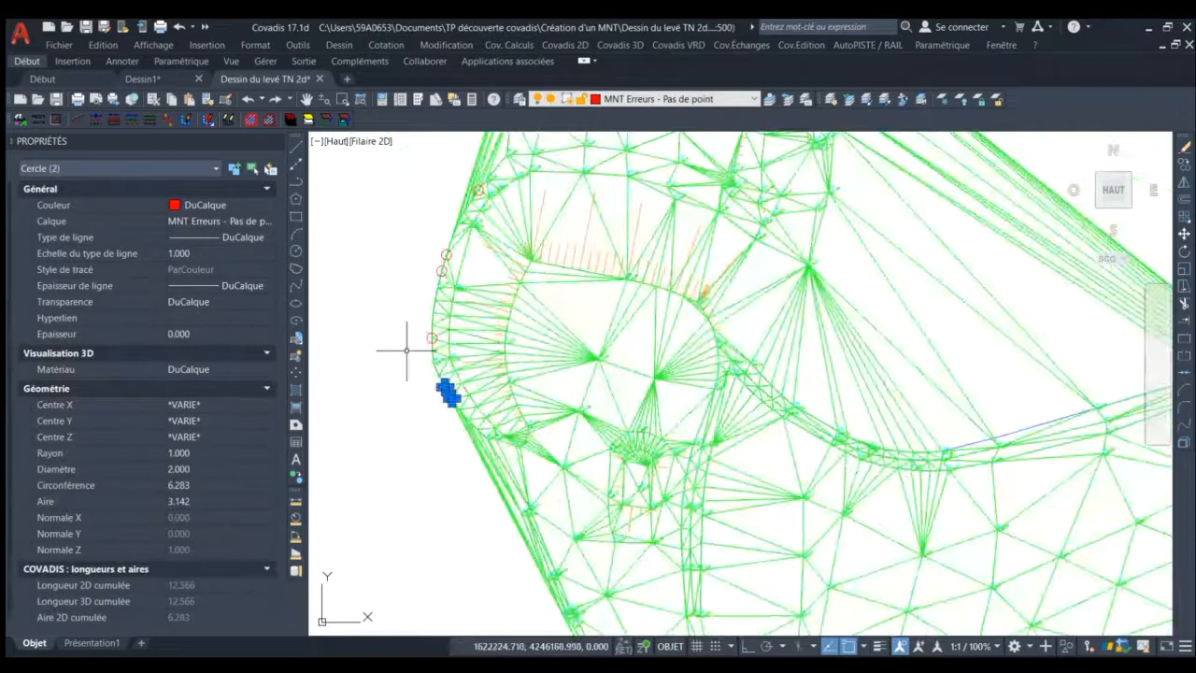
scroll(424, 336, "up", 2)
left_click(439, 343)
key("Delete")
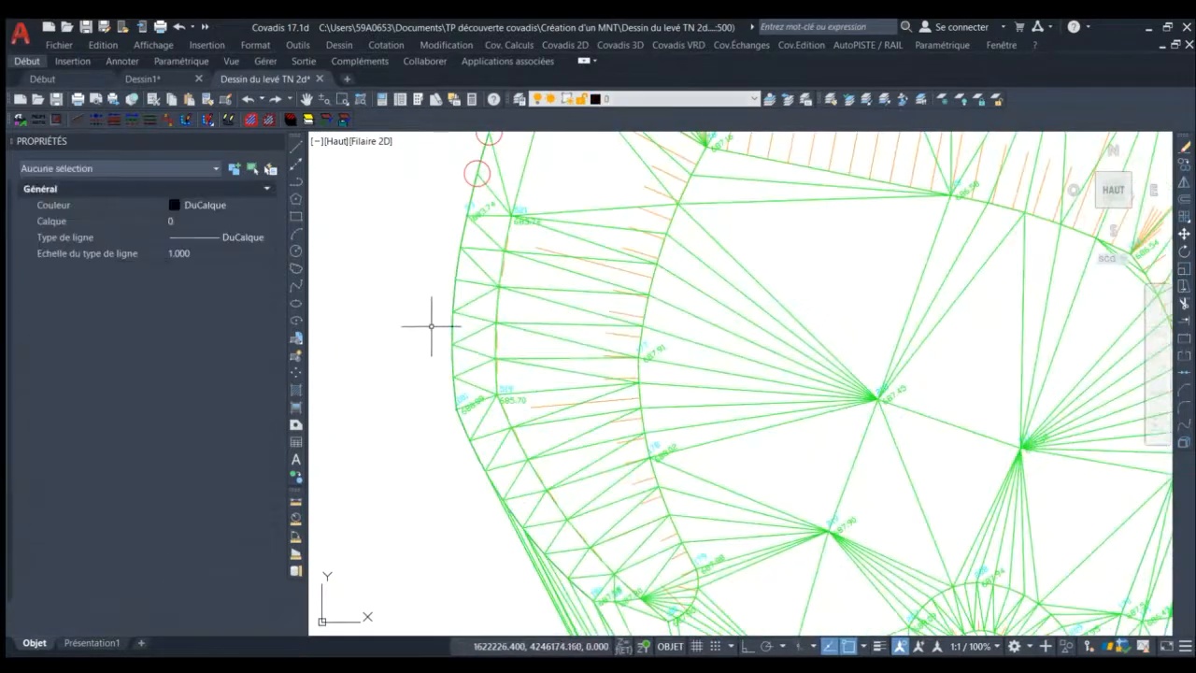
- Delete the remaining red error circles along the northwest edge, beside the embankment
left_click(470, 162)
scroll(411, 201, "down", 3)
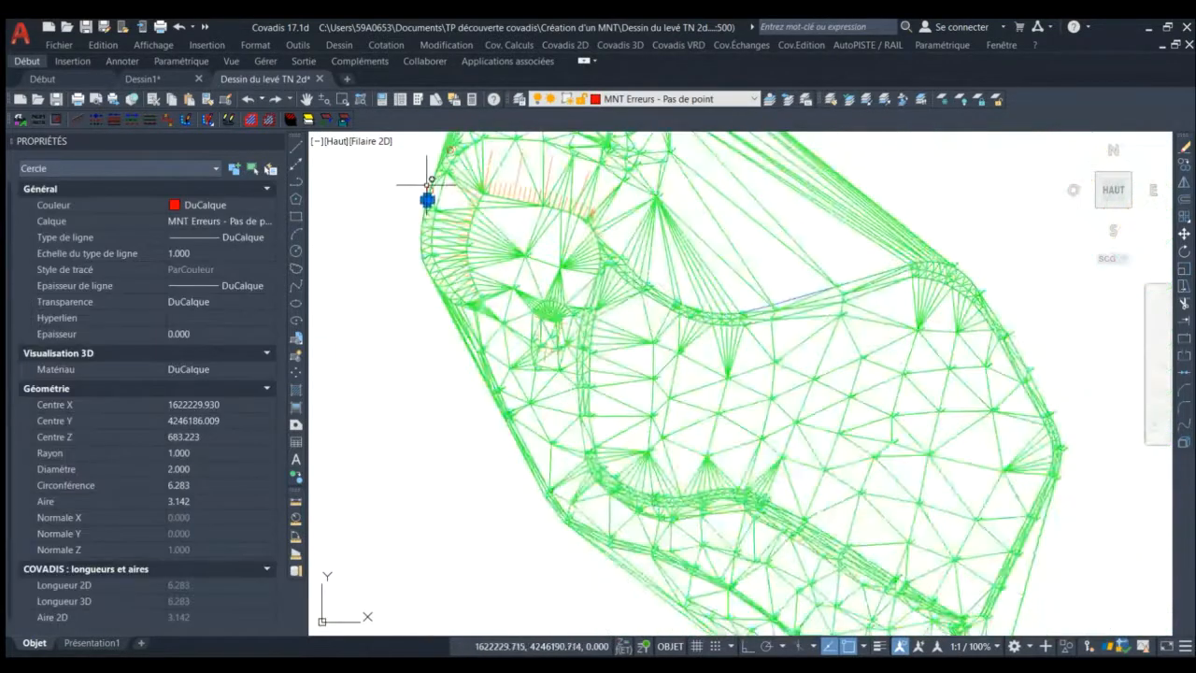
scroll(430, 191, "up", 2)
left_click(432, 192)
scroll(432, 192, "down", 3)
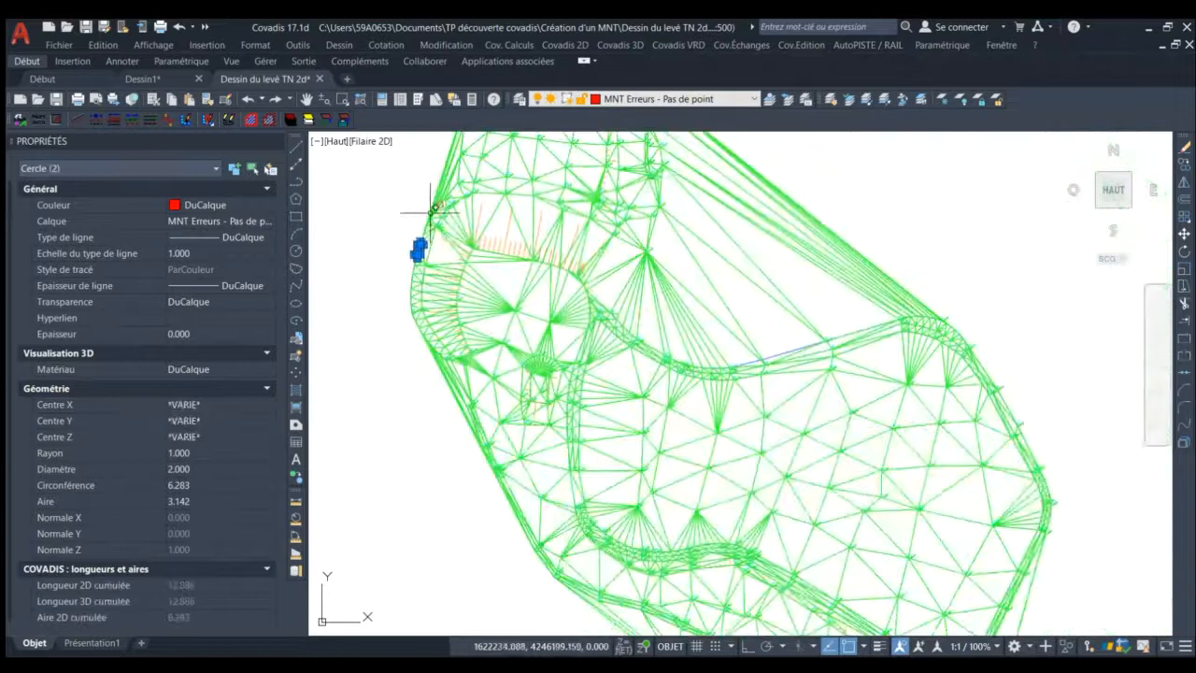
scroll(456, 213, "up", 5)
scroll(456, 213, "up", 2)
key("Delete")
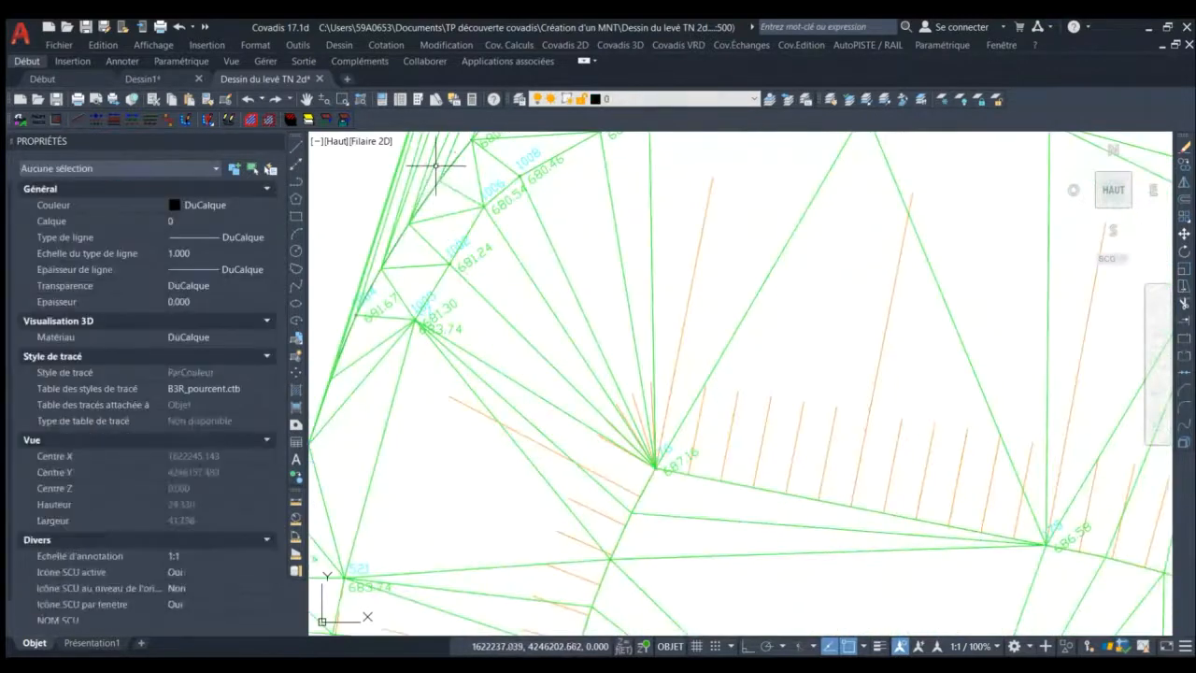
- Set the 2D triangle drawing of the TN 1 terrain model to Non and clear the selection
scroll(451, 201, "down", 3)
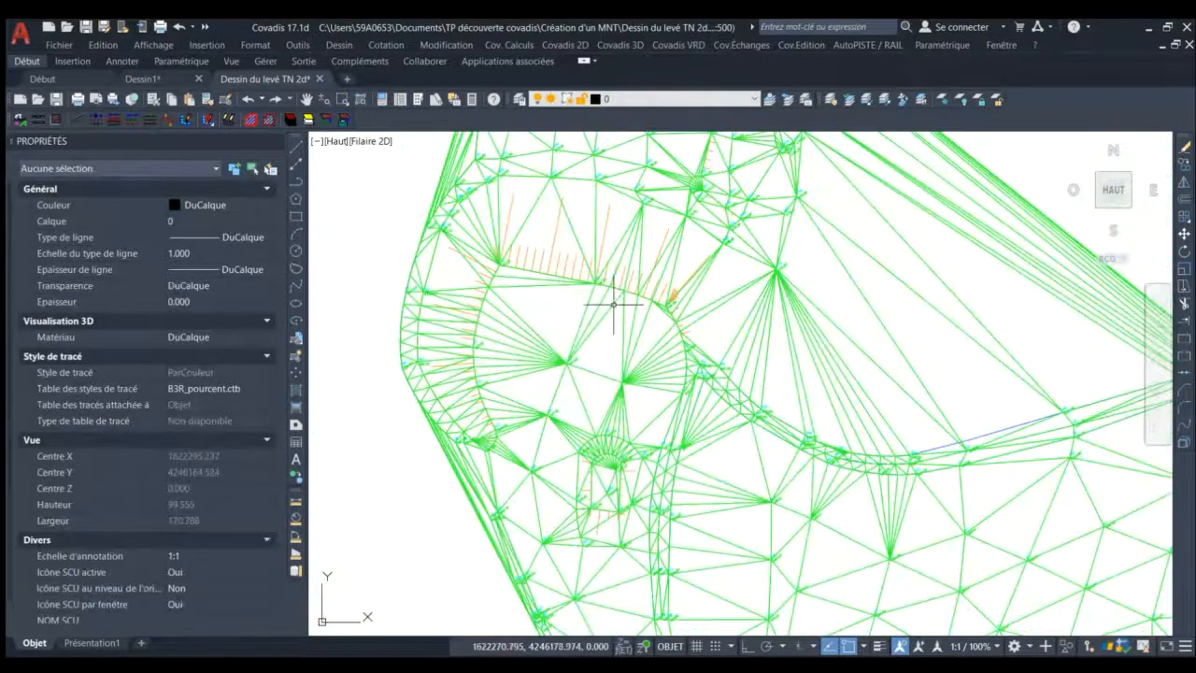
scroll(533, 299, "down", 4)
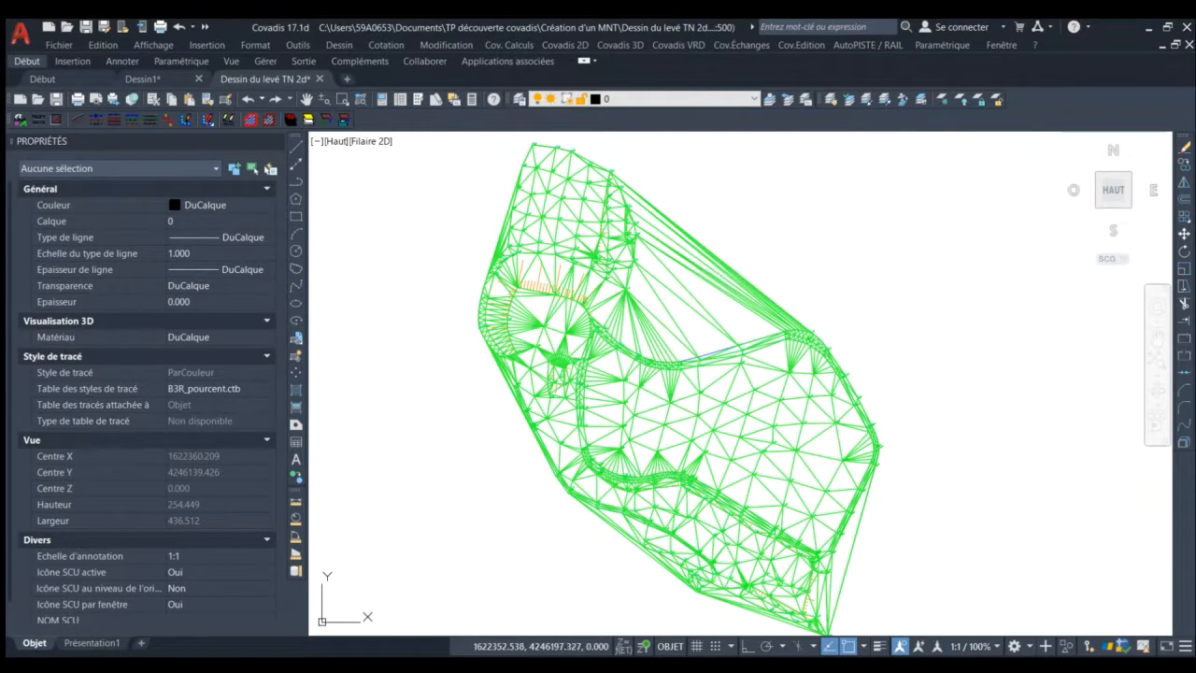
left_click(725, 268)
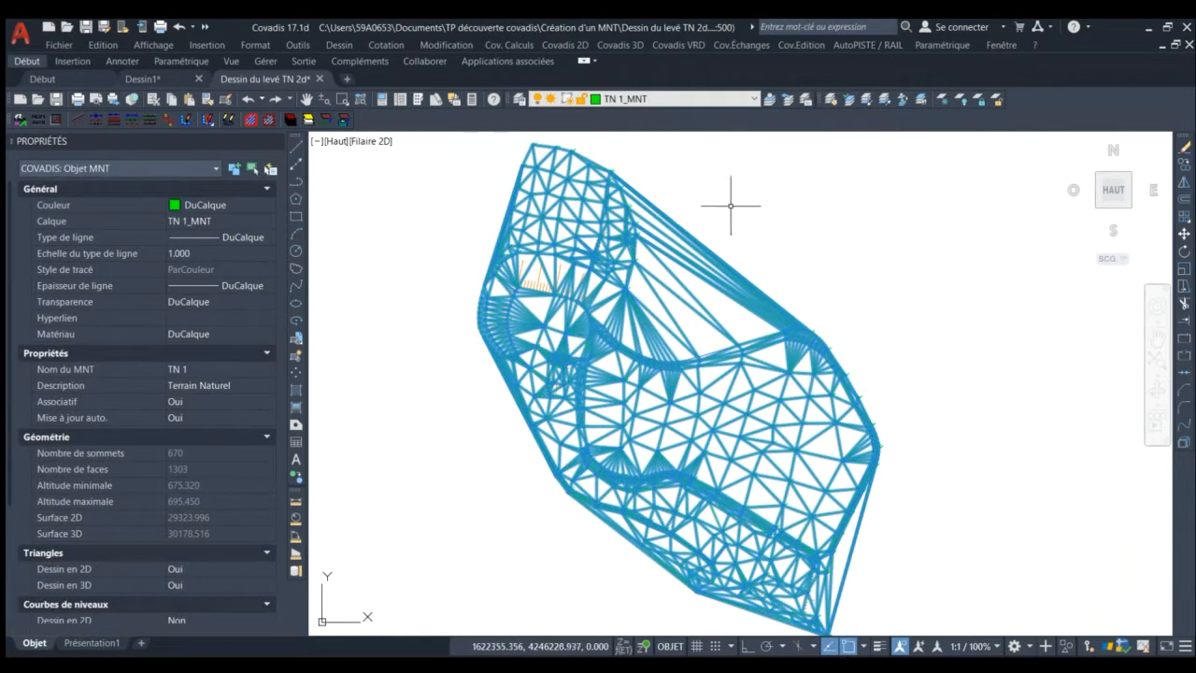
scroll(198, 447, "down", 3)
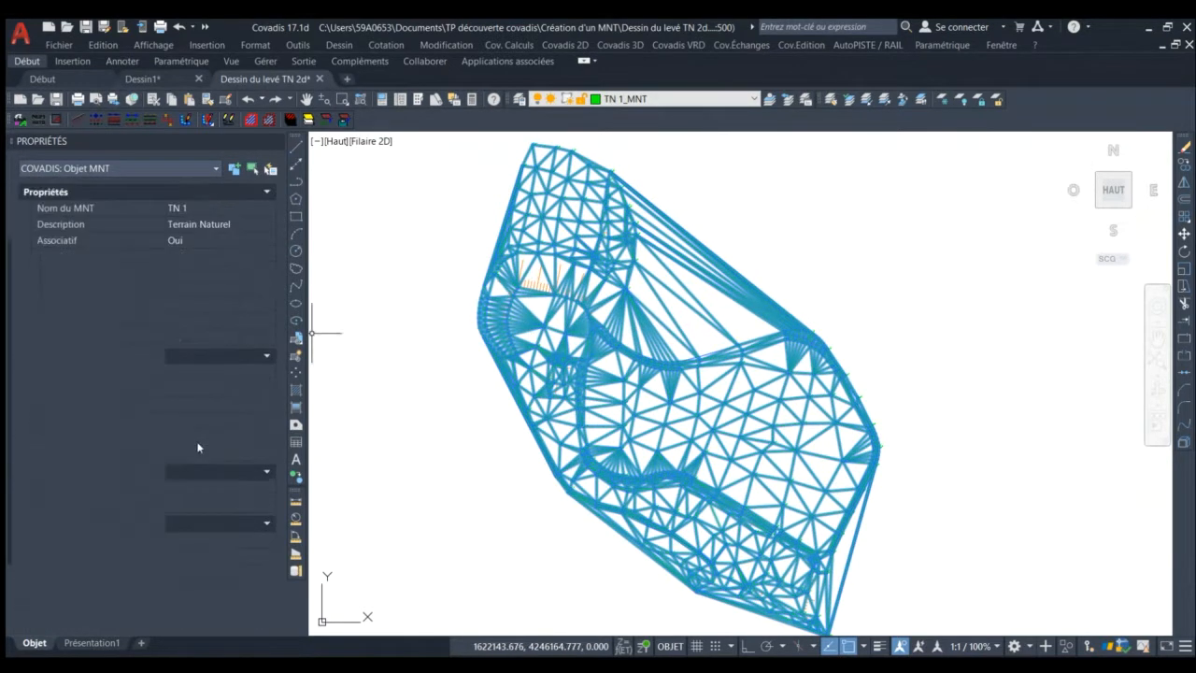
scroll(8, 198, "up", 3)
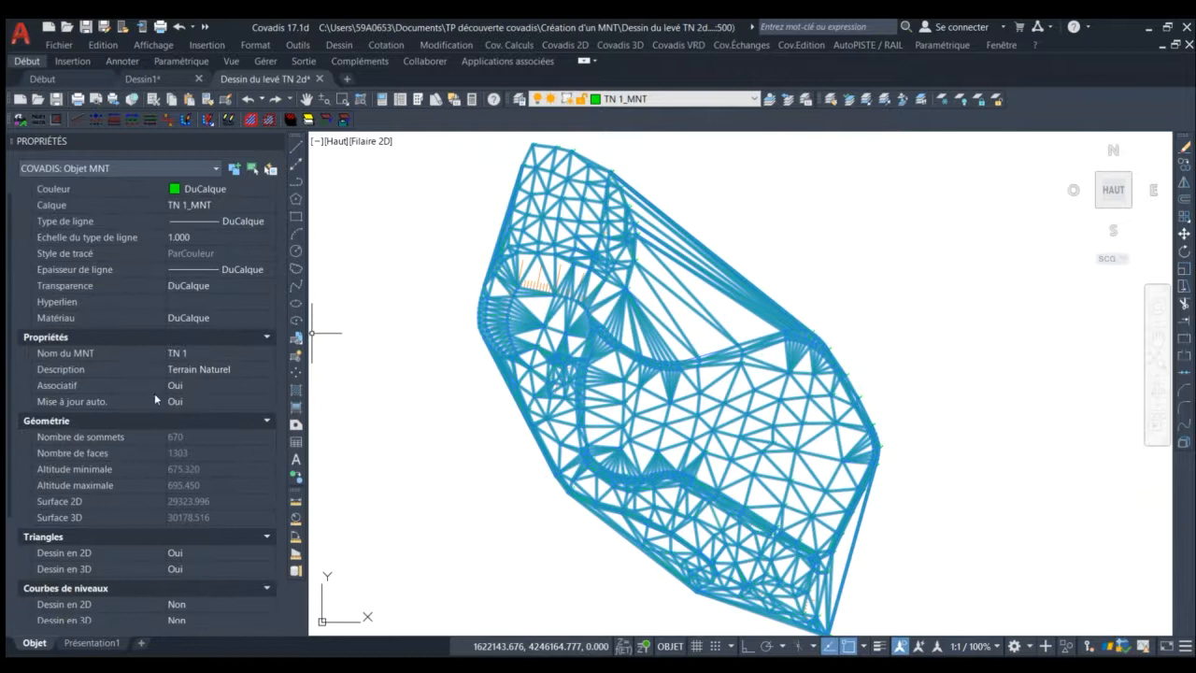
scroll(130, 411, "down", 1)
scroll(146, 404, "down", 2)
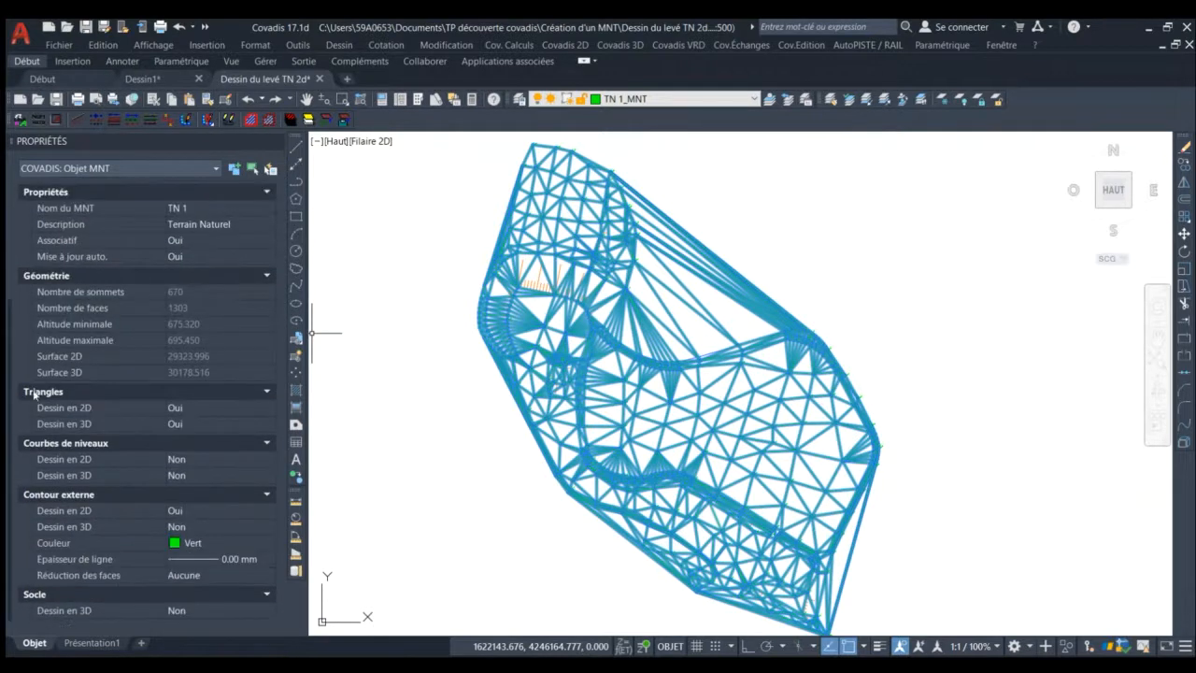
left_click(206, 407)
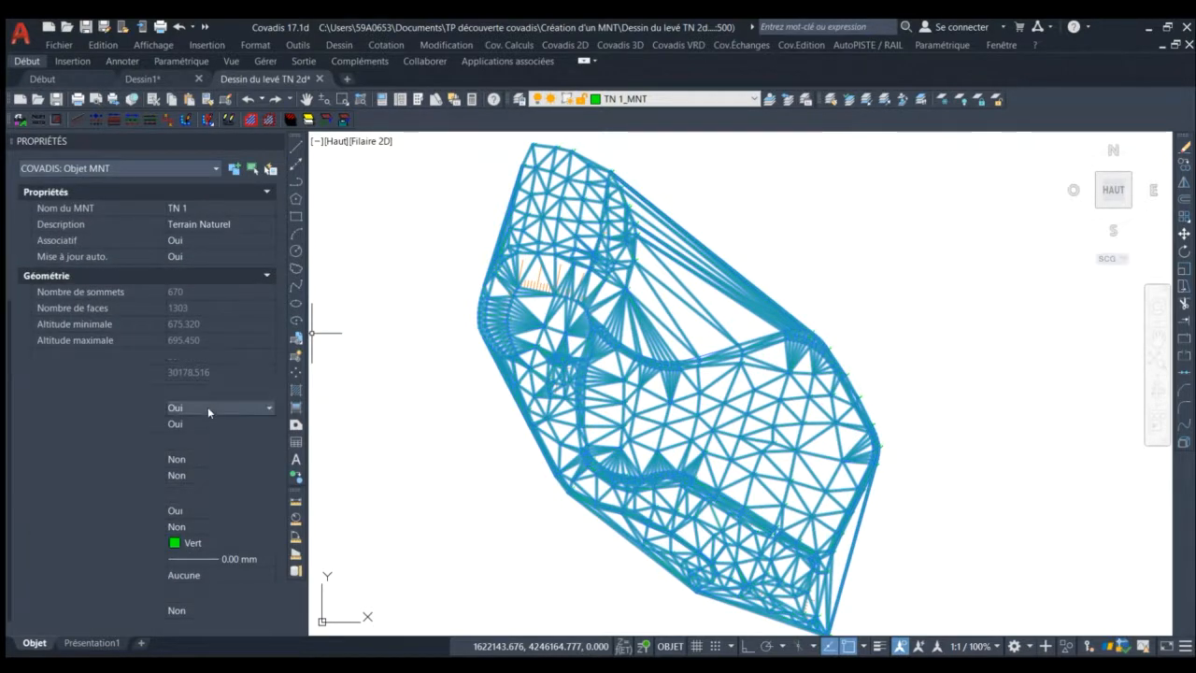
double_click(196, 409)
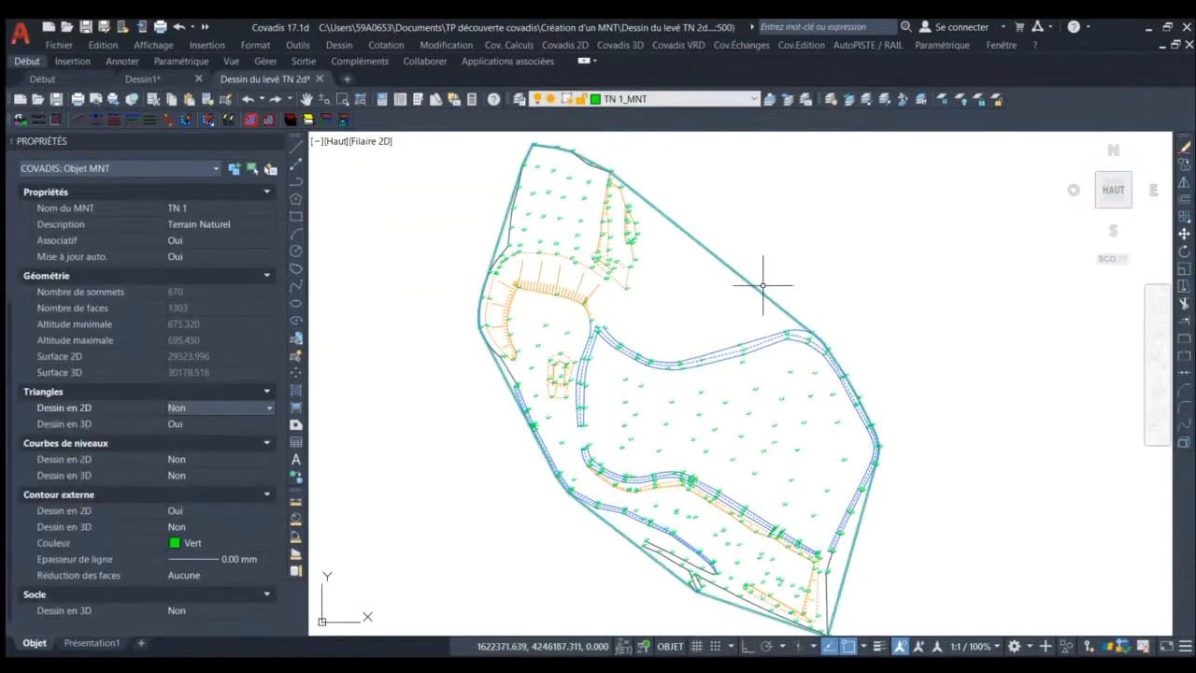
key("Escape")
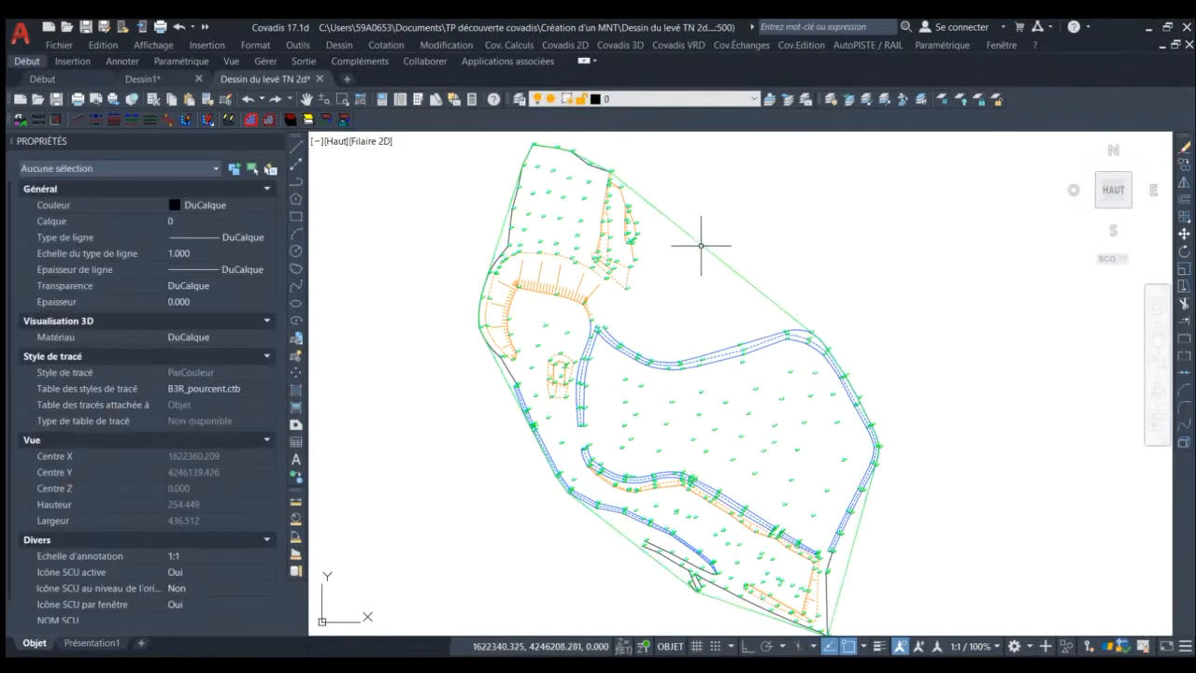
- Set the TN 1 model's 2D triangle drawing back to Oui
left_click(700, 246)
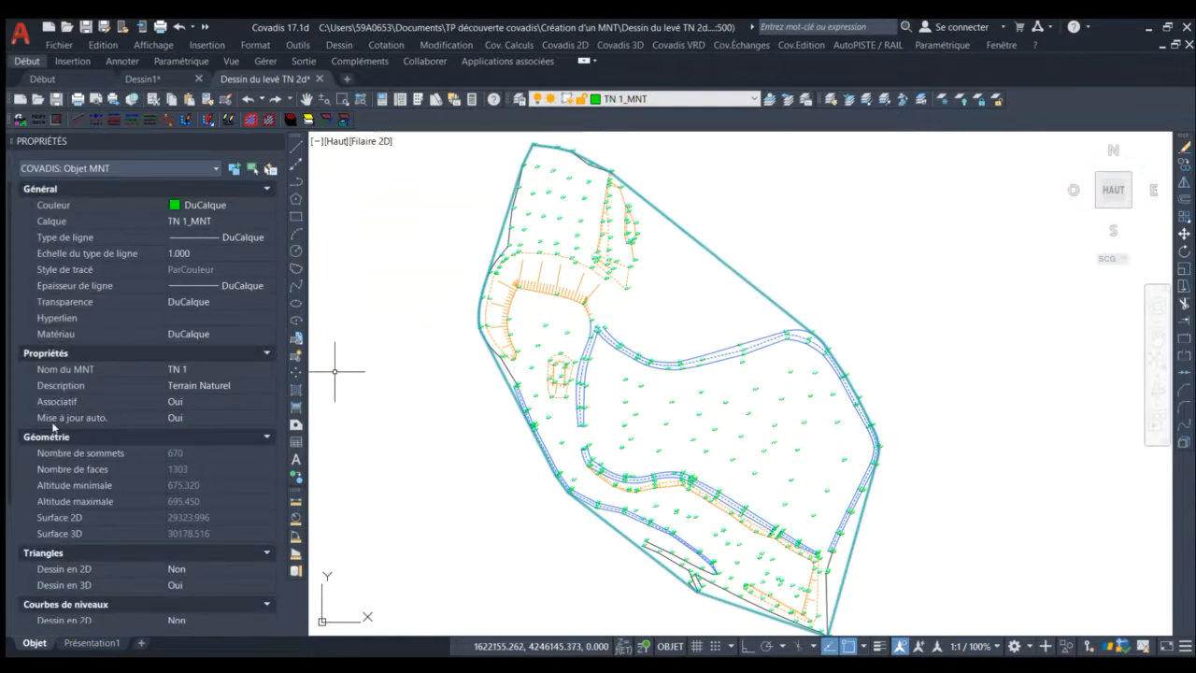
scroll(125, 419, "down", 3)
scroll(145, 418, "down", 1)
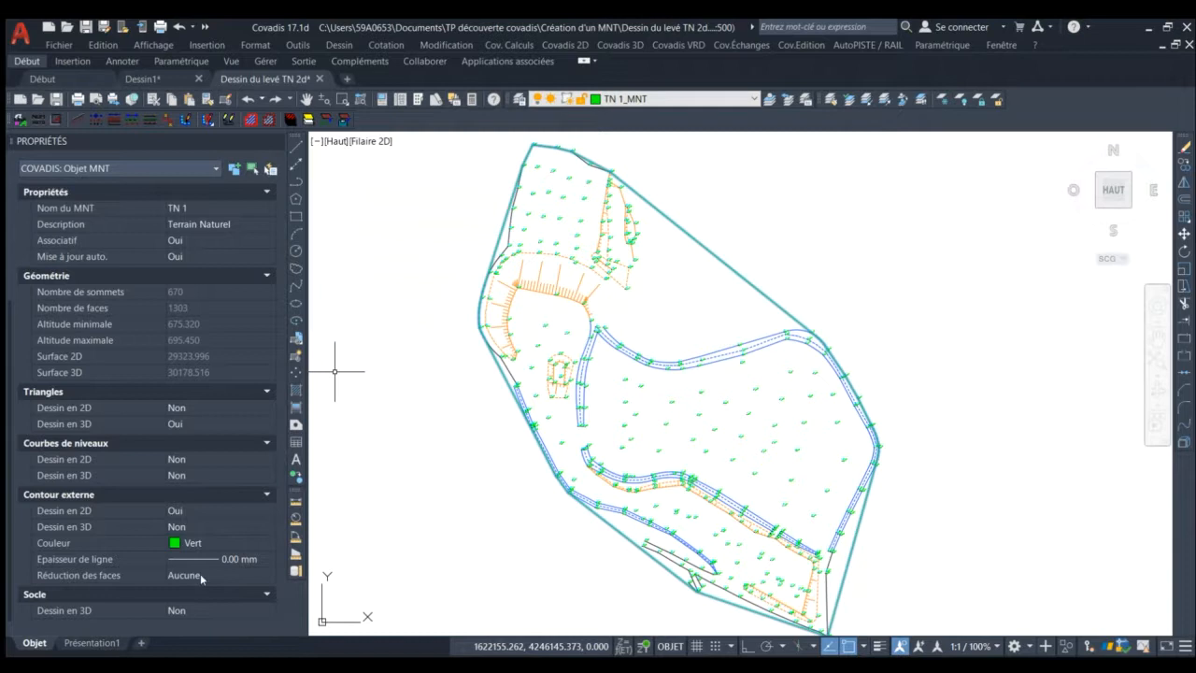
left_click(212, 405)
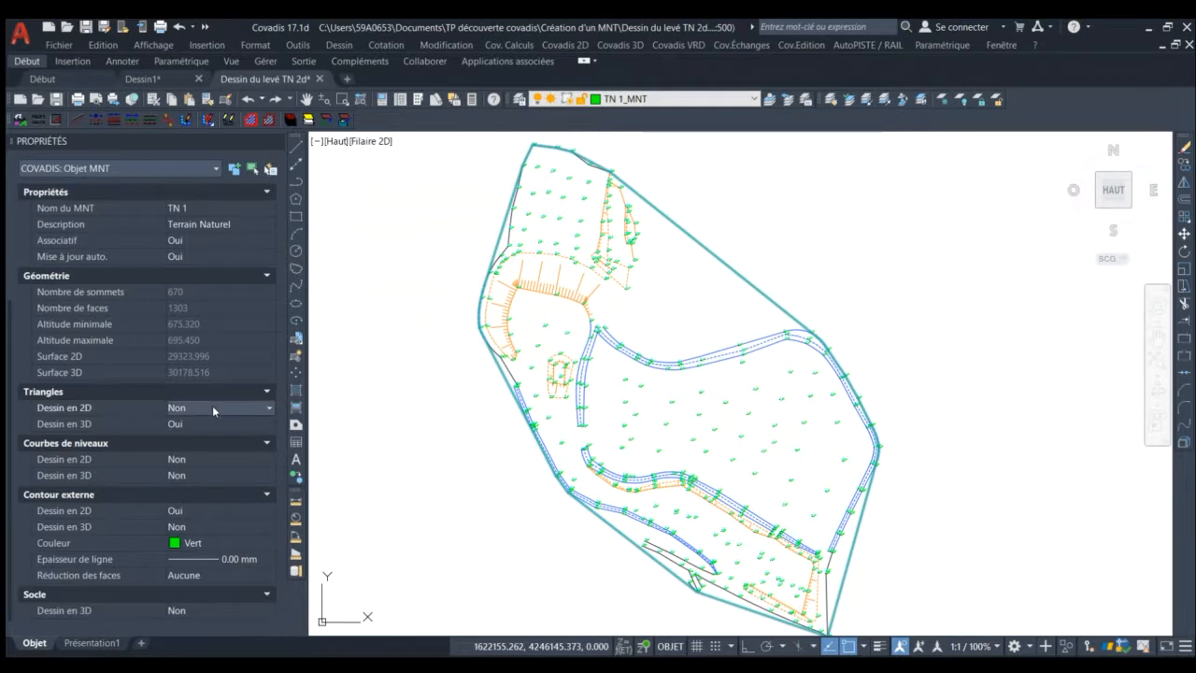
left_click(217, 421)
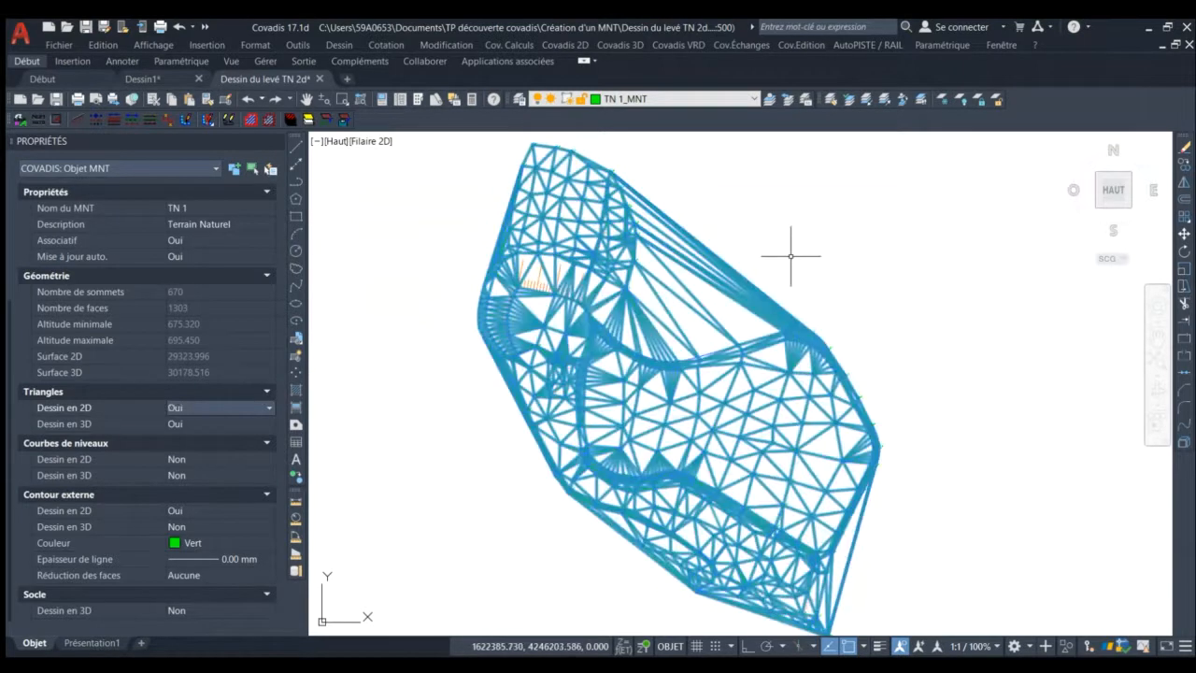
- Set the face reduction of TN 1's outer contour to Maximale, check the model's edges, and clear the selection
left_click(211, 575)
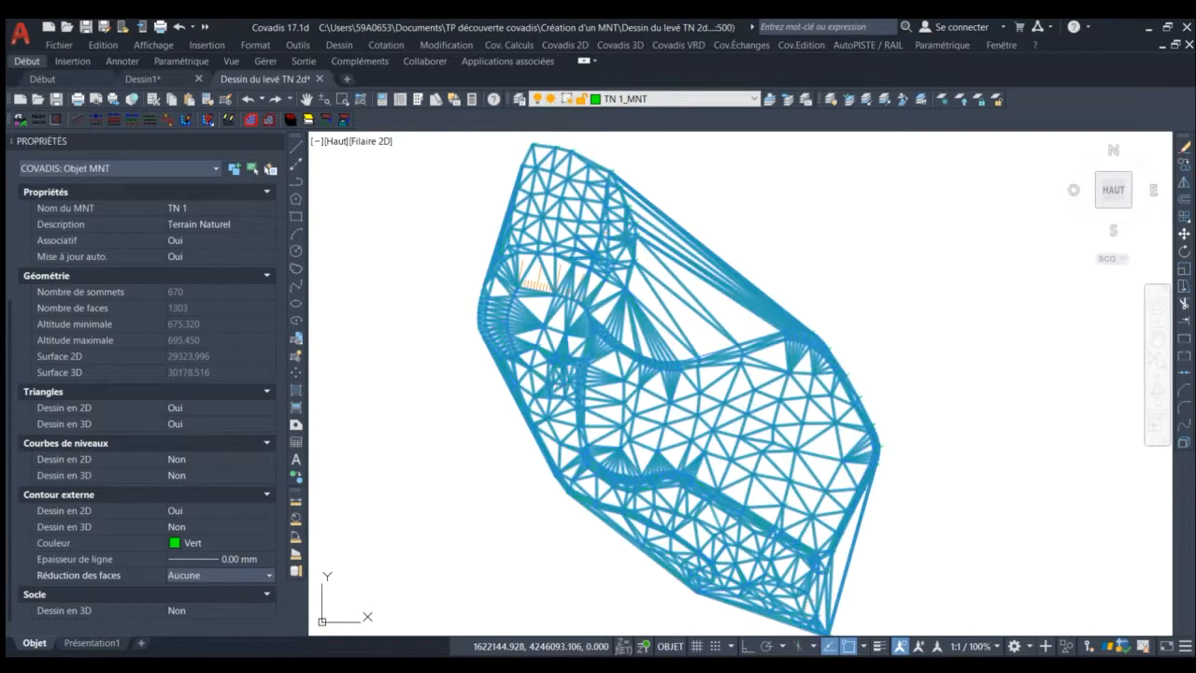
left_click(207, 617)
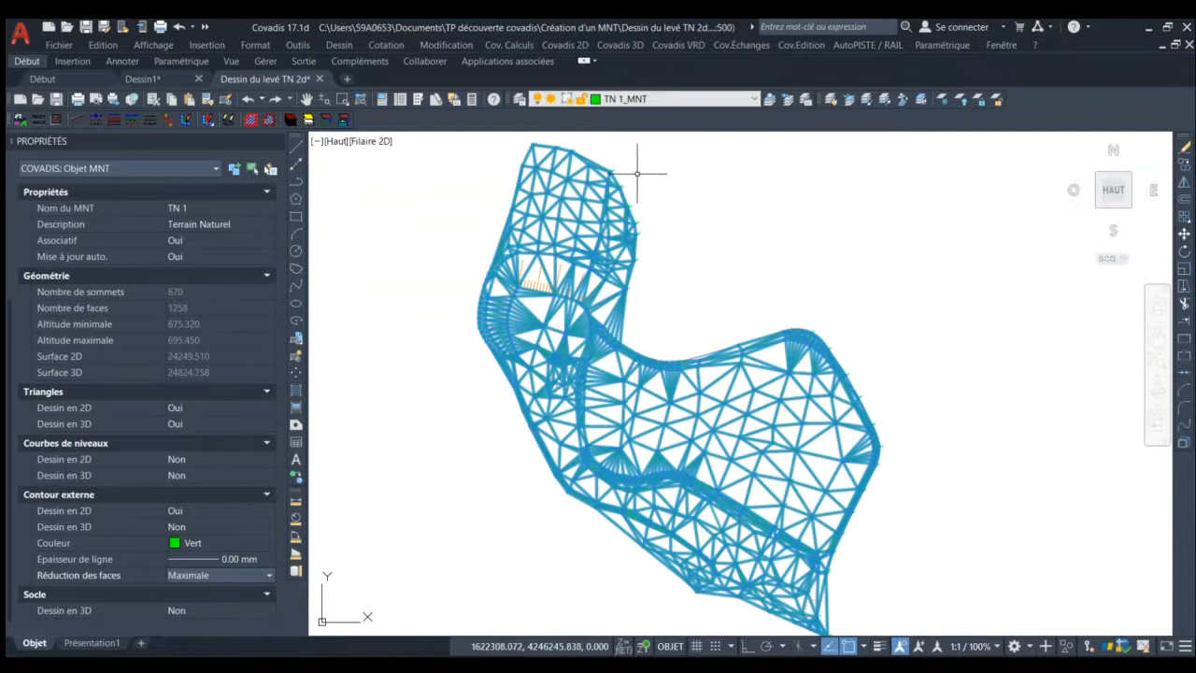
scroll(483, 241, "up", 4)
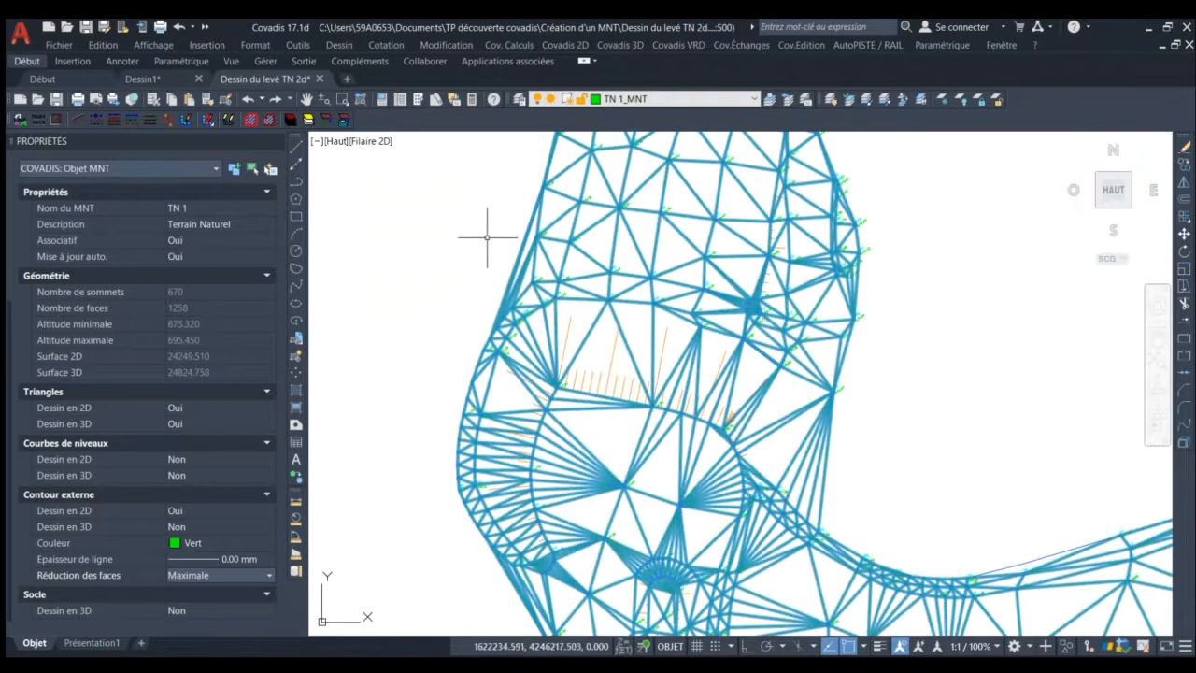
scroll(489, 234, "down", 5)
scroll(526, 361, "up", 7)
scroll(649, 467, "down", 6)
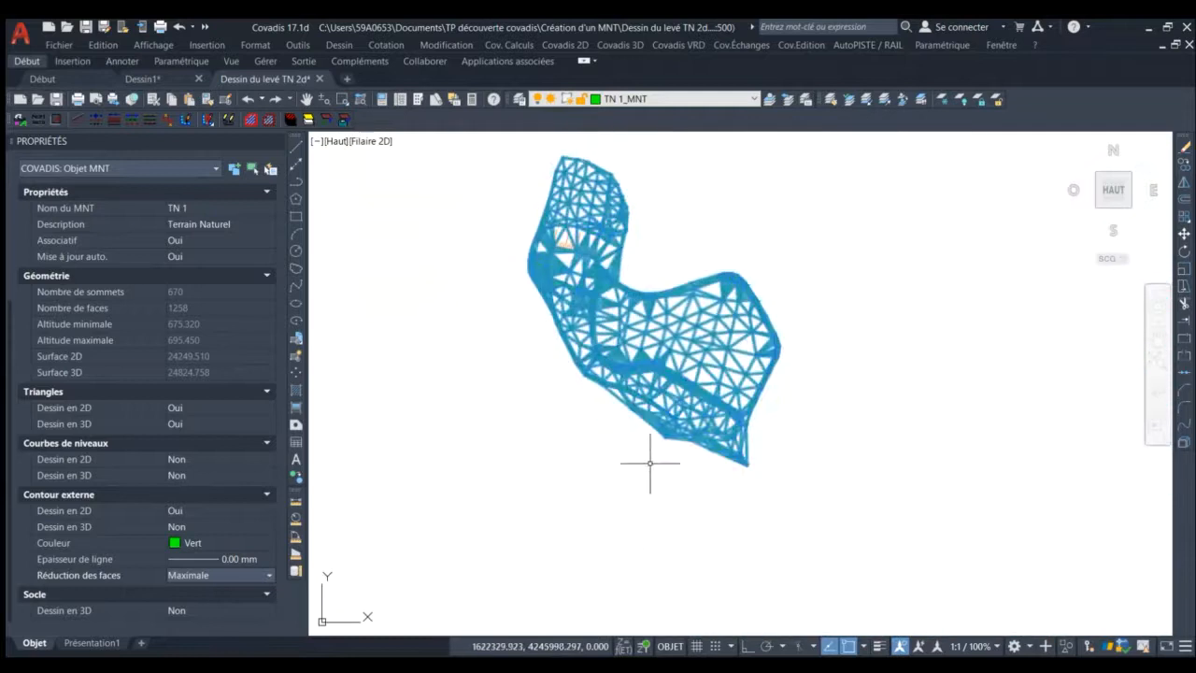
scroll(611, 401, "up", 4)
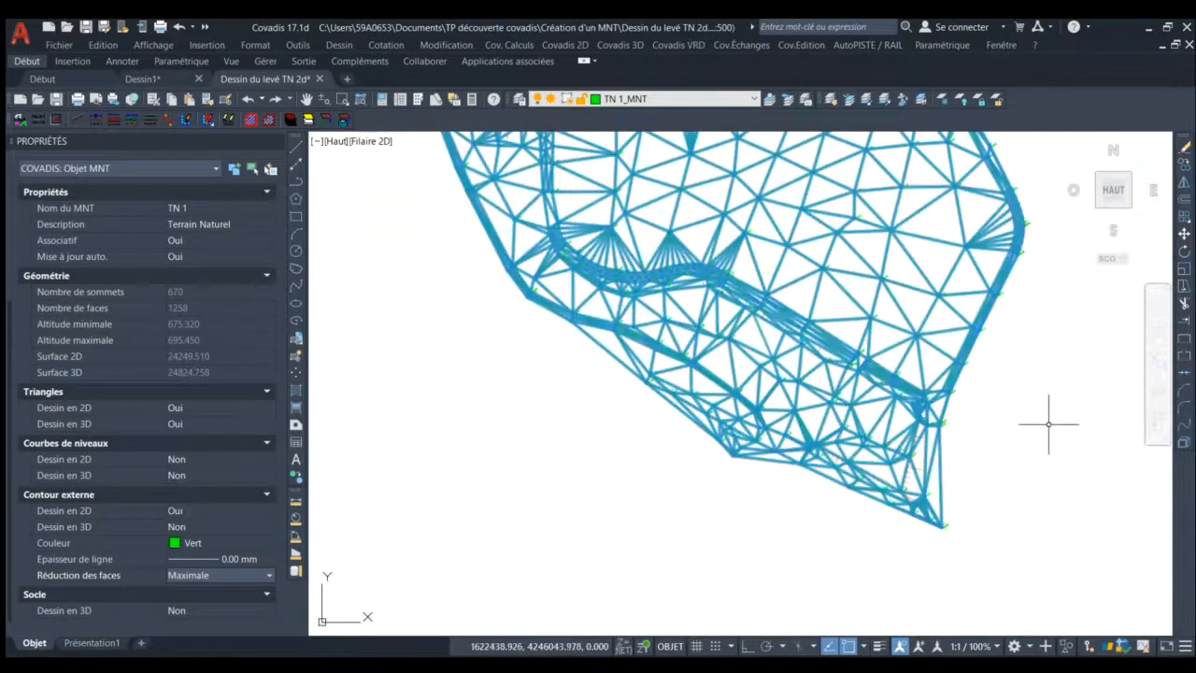
key("Escape")
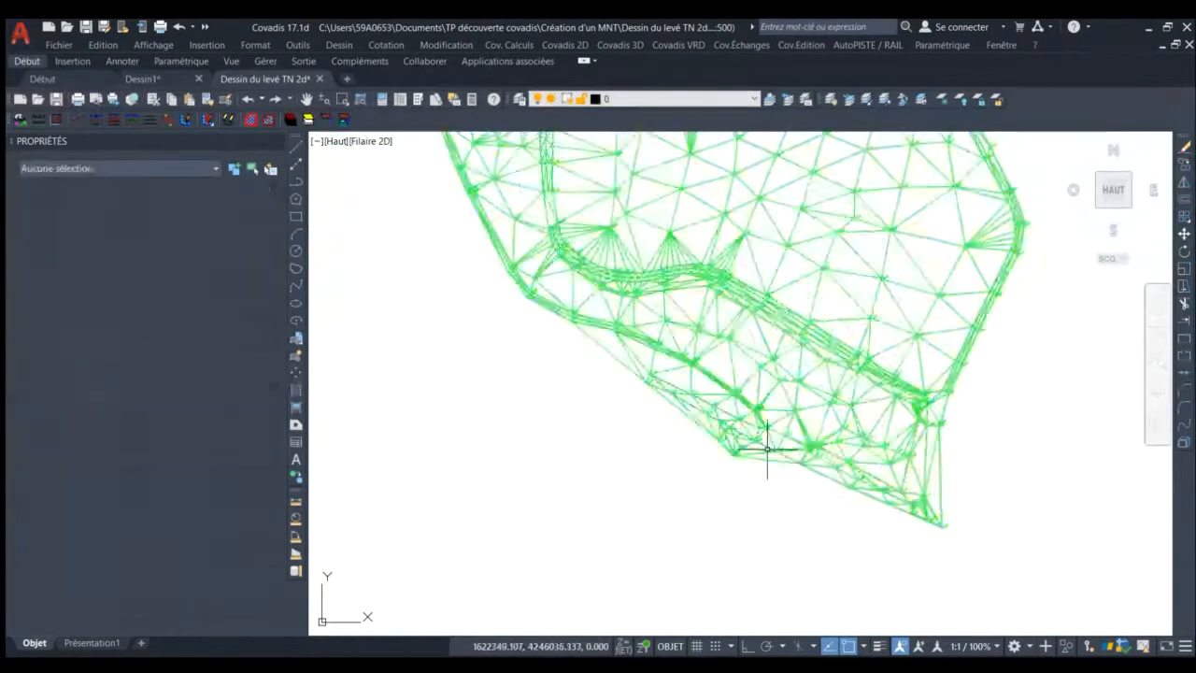
- Turn on the 2D contour lines of the TN 1 model and examine them around the northwest embankment
scroll(752, 441, "down", 4)
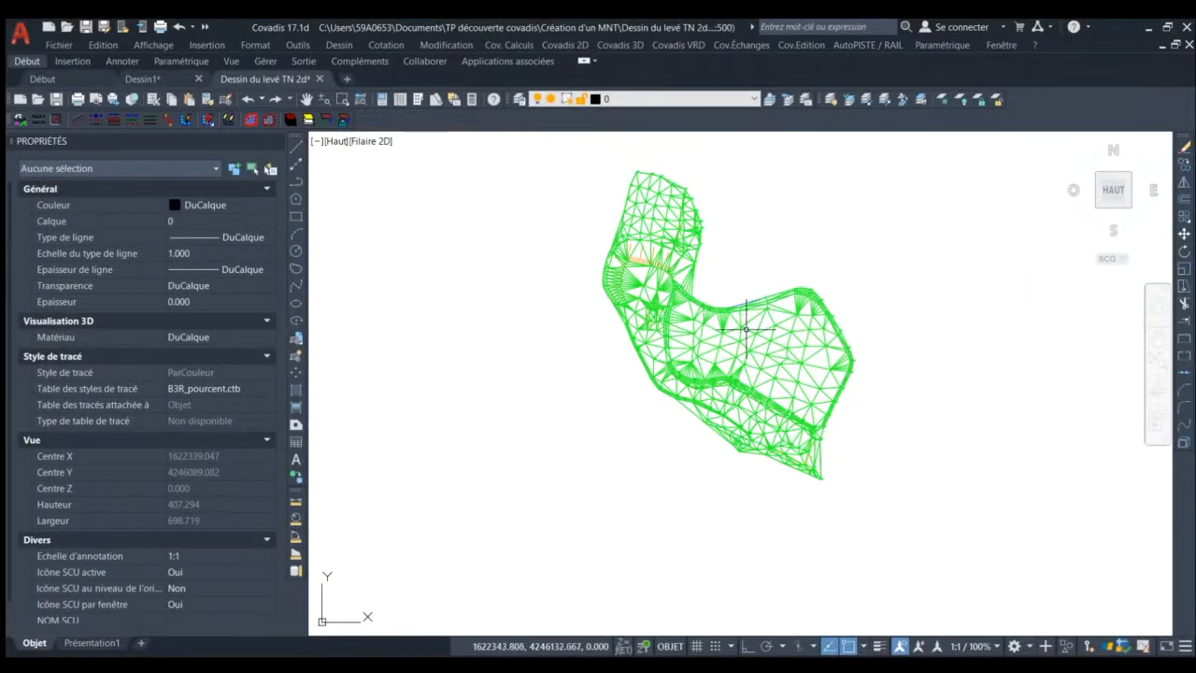
left_click(747, 330)
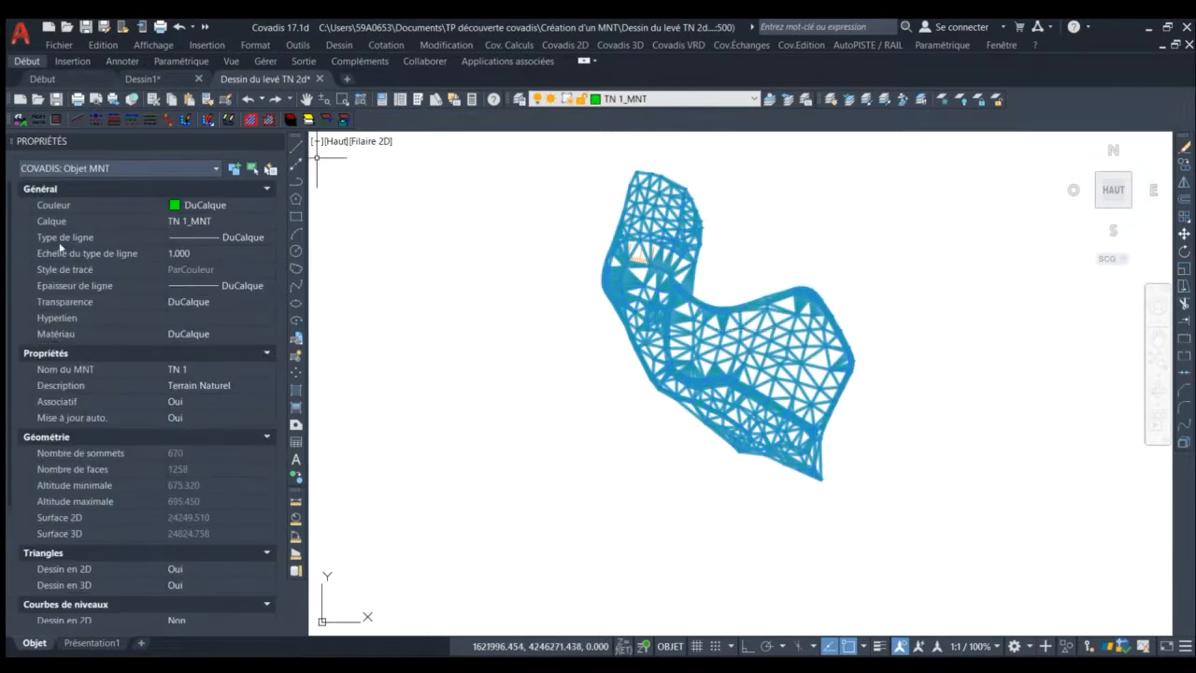
scroll(104, 361, "down", 3)
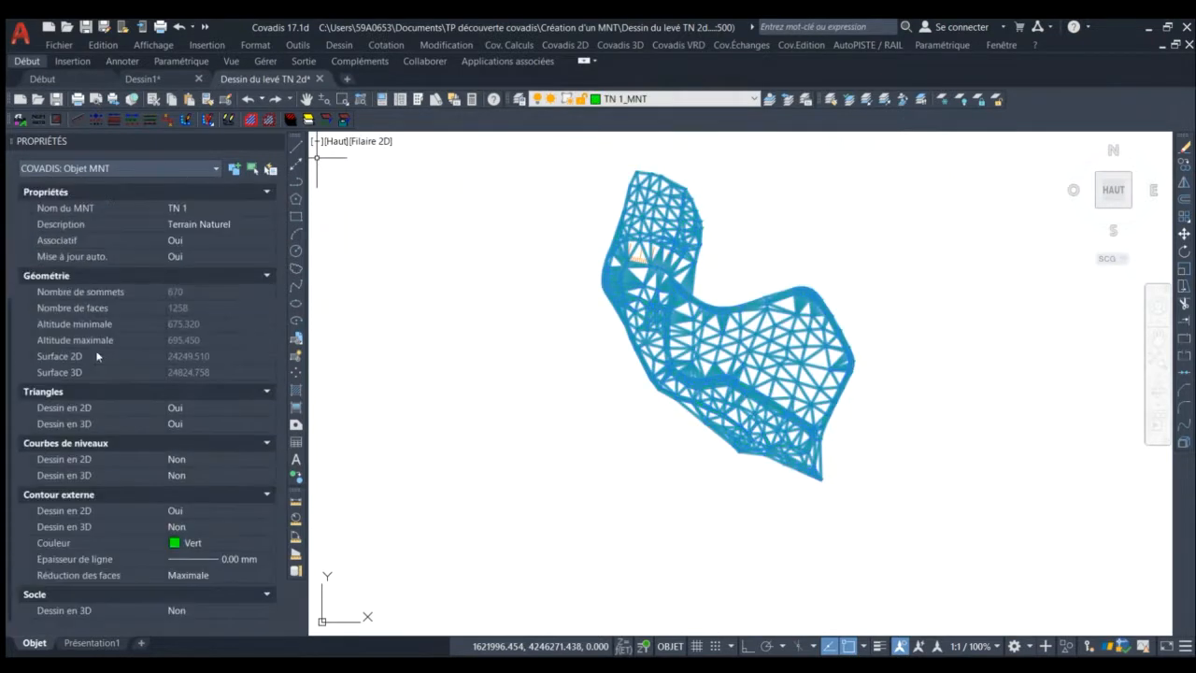
left_click(229, 458)
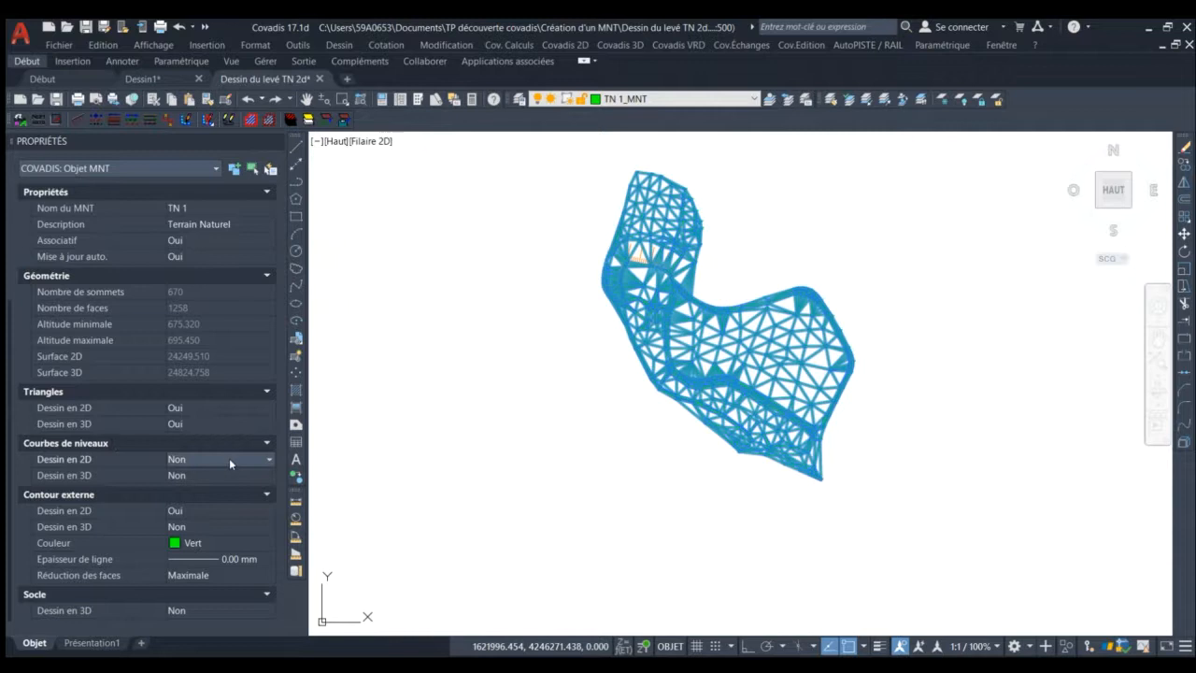
left_click(192, 473)
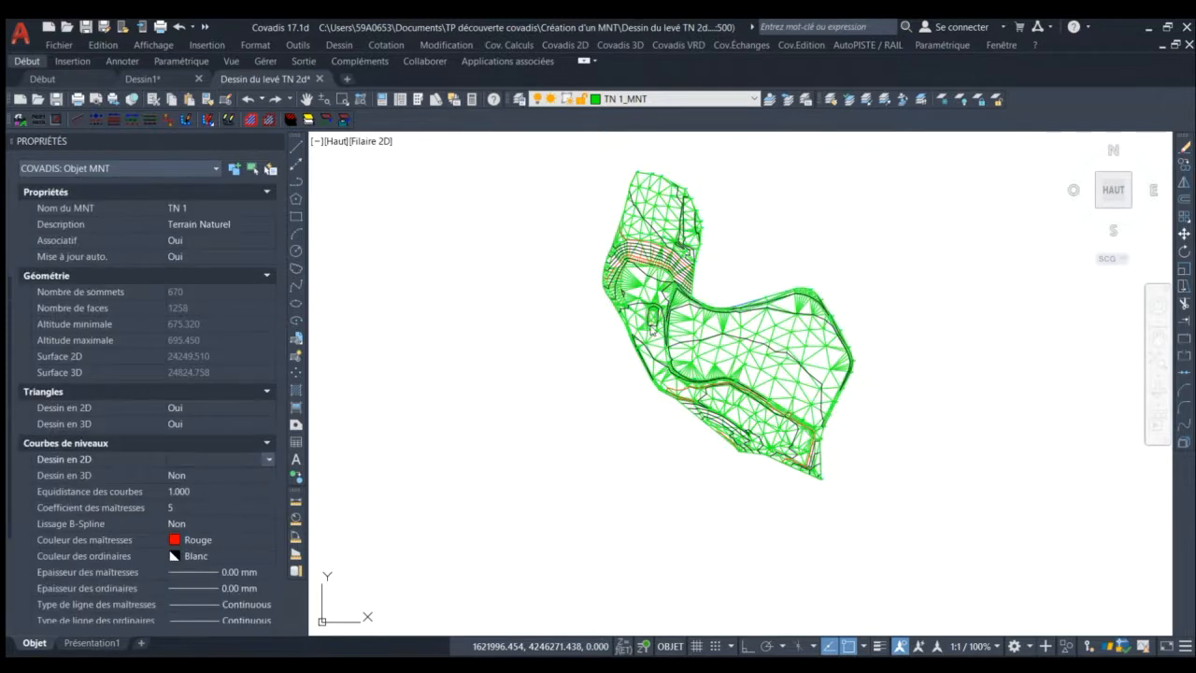
scroll(682, 261, "up", 4)
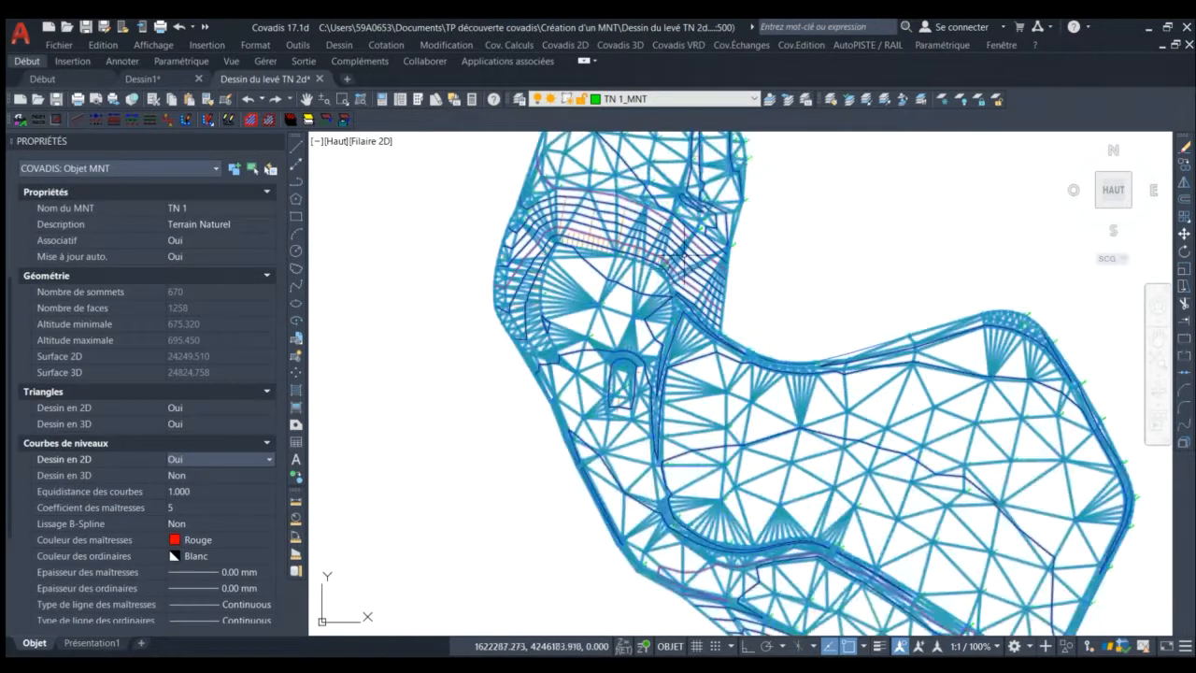
key("Escape")
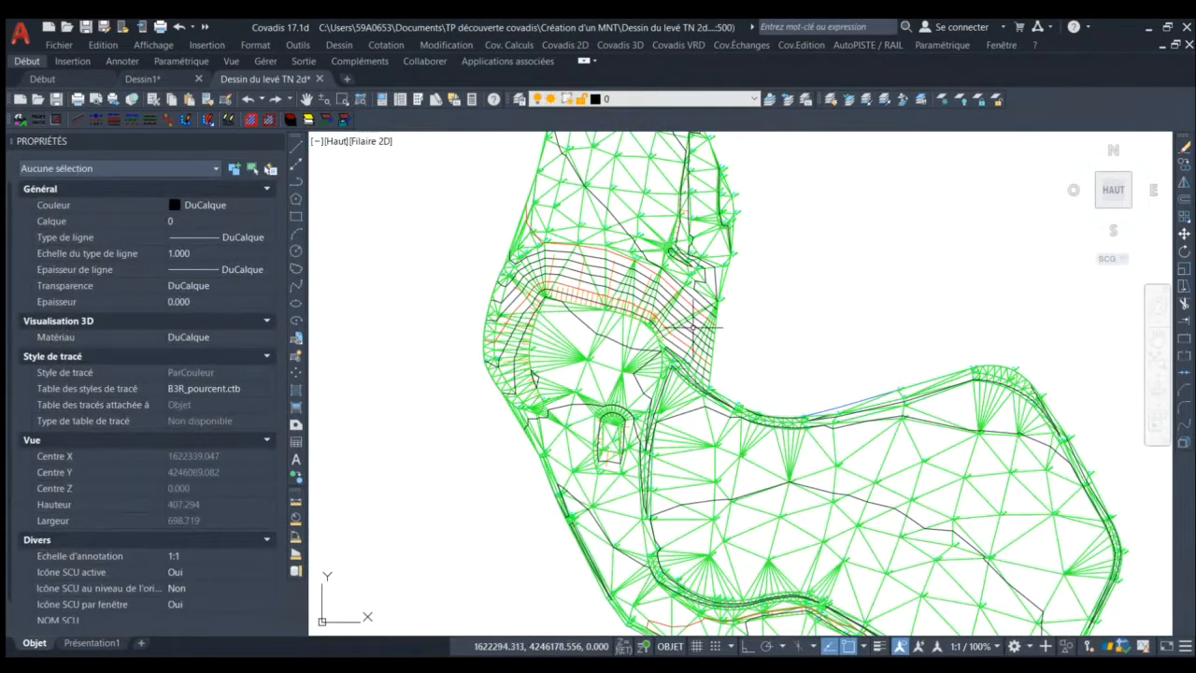
scroll(663, 304, "down", 5)
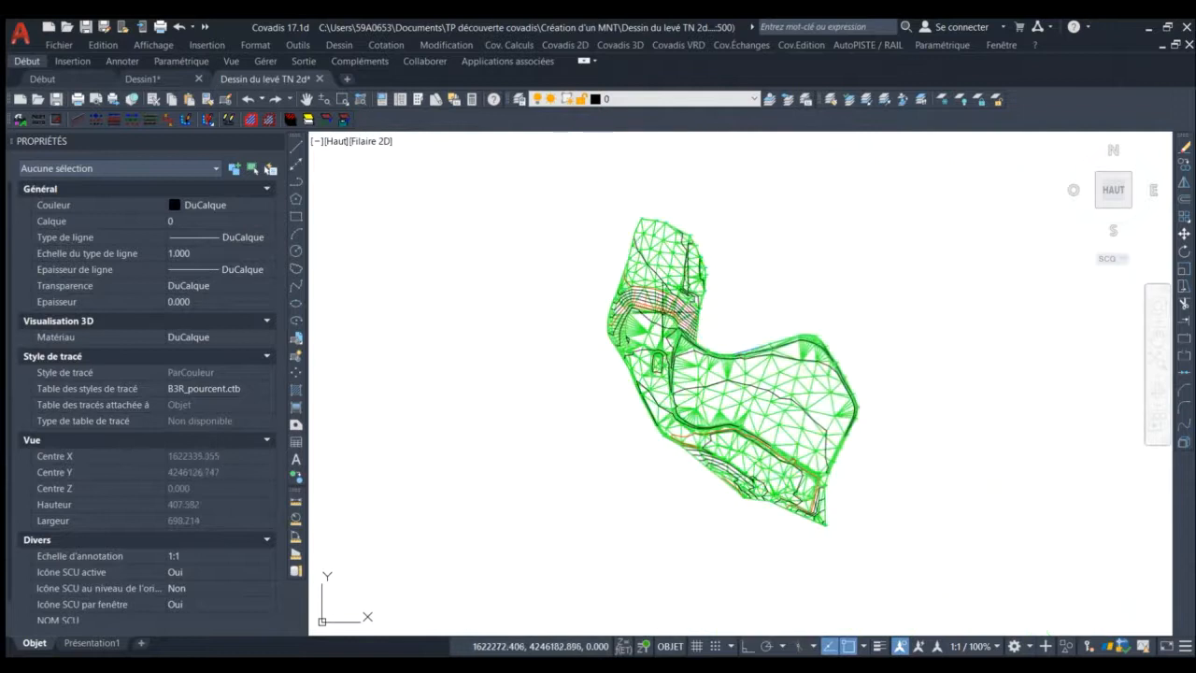
scroll(663, 305, "up", 5)
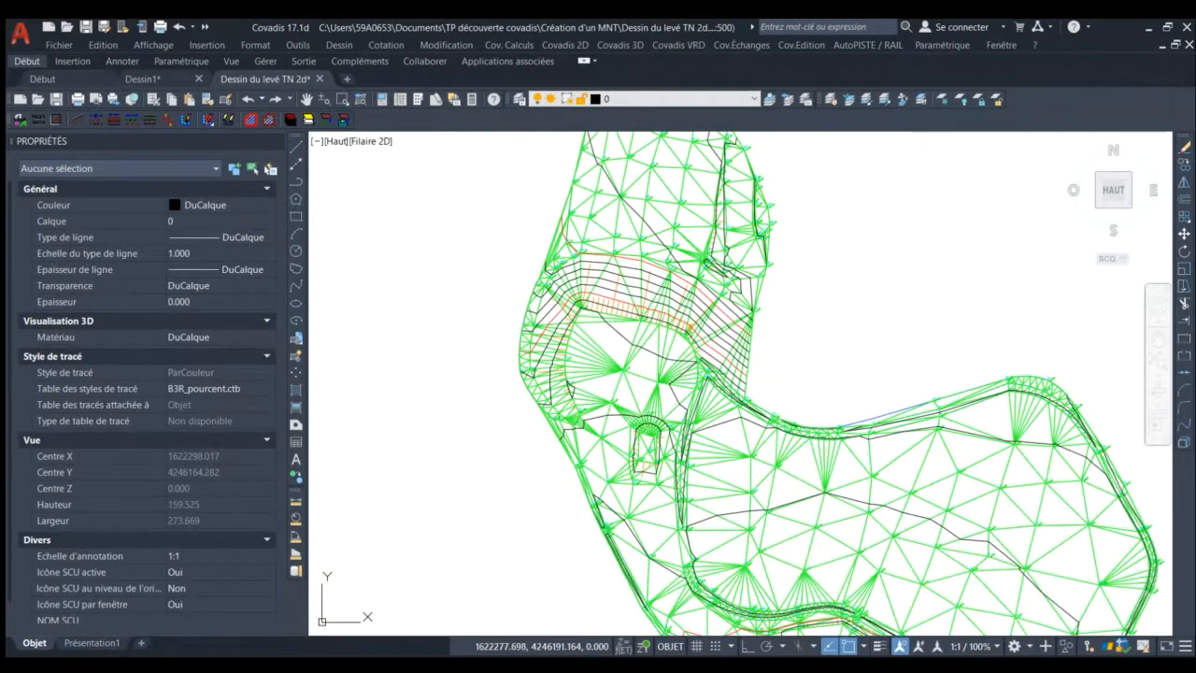
- Switch off the TN 1 model's 2D triangles and contour lines, displaying only its outline and breaklines
left_click(674, 298)
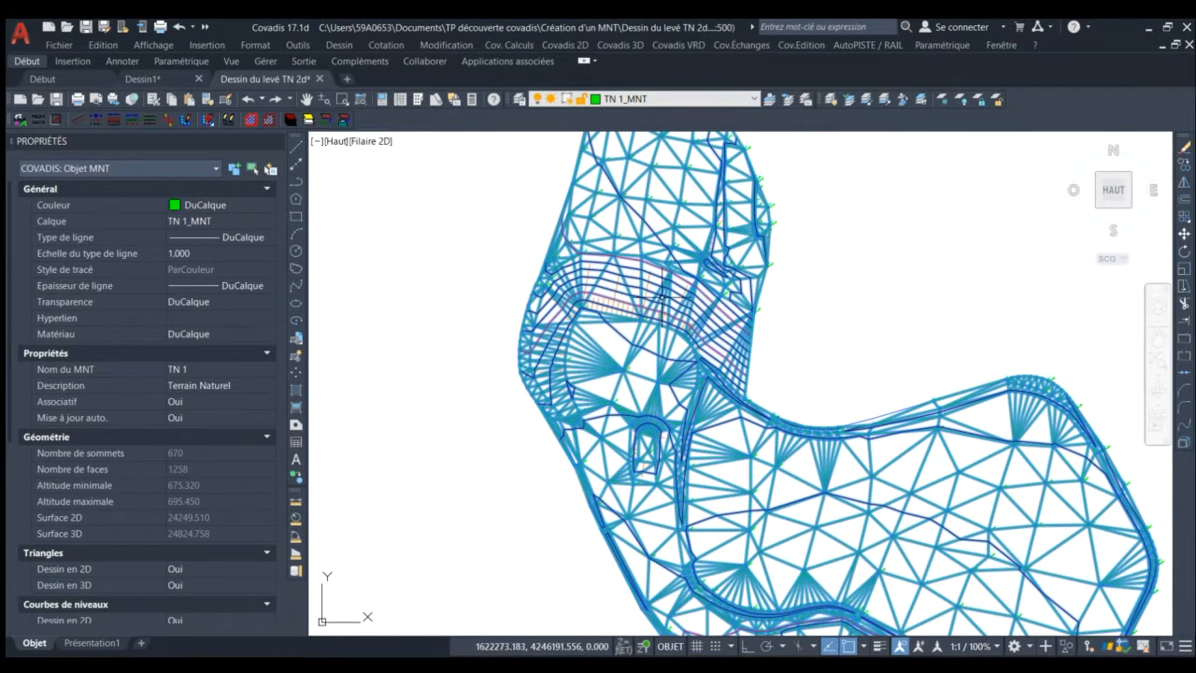
scroll(196, 497, "down", 5)
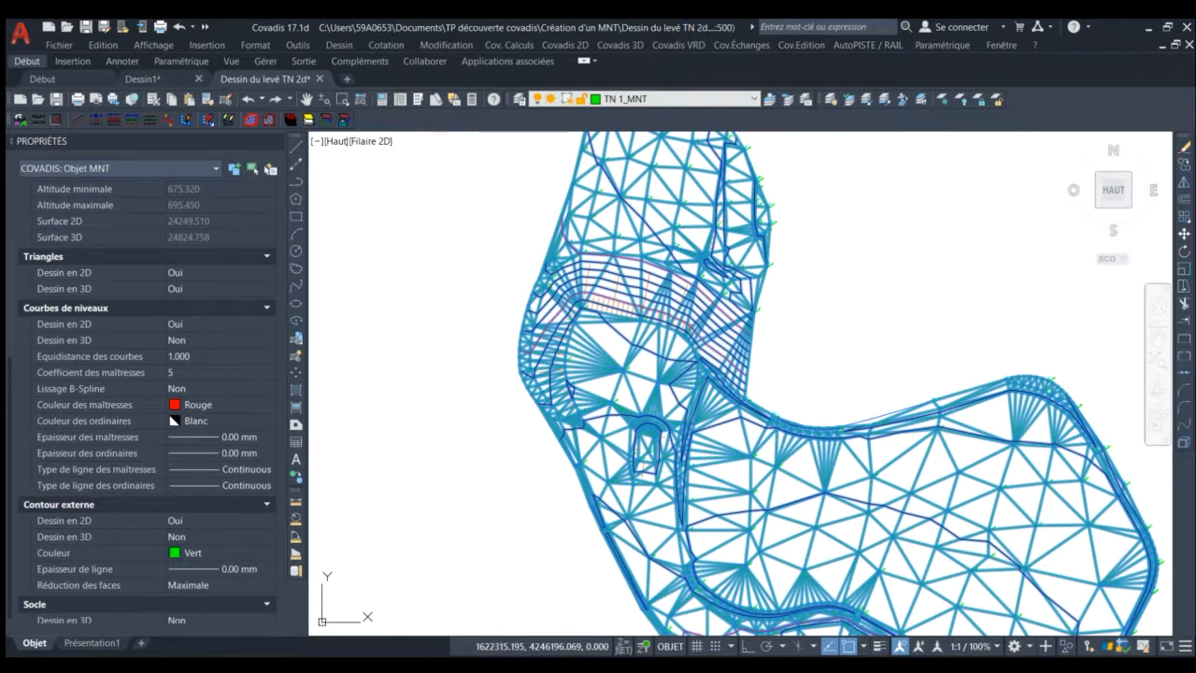
key("ctrl+z")
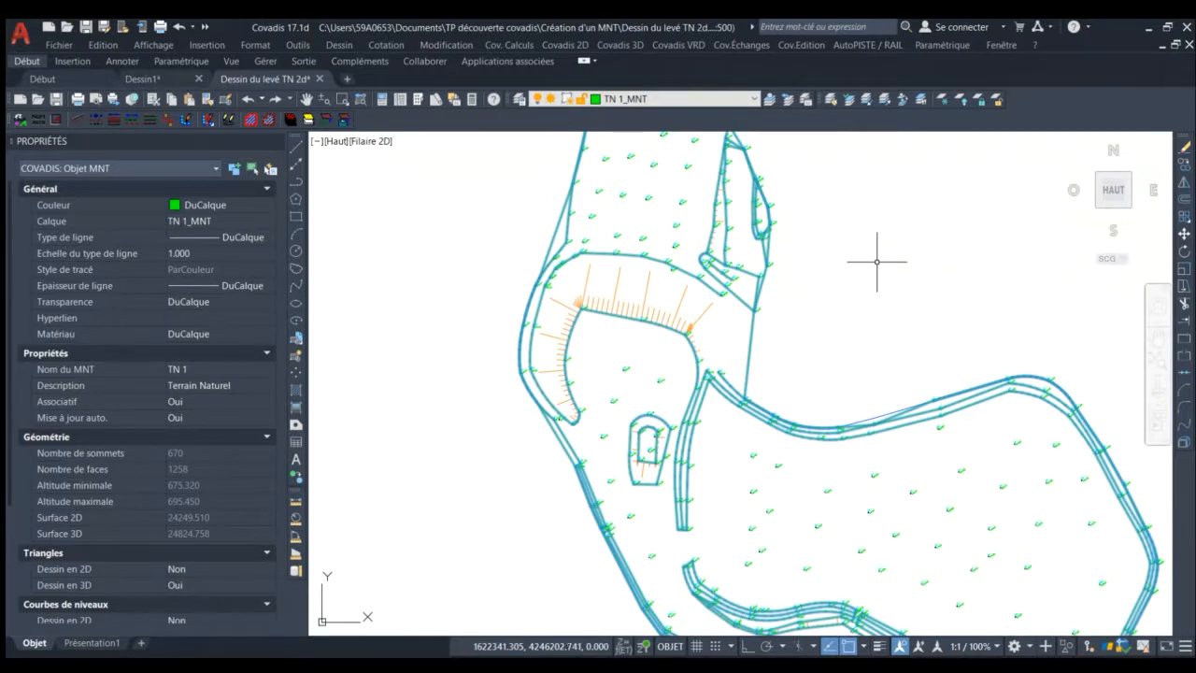
- Compare the model's breaklines with the original outer ditch edge polyline along the northern curve near point 58
scroll(641, 195, "down", 4)
scroll(737, 264, "up", 3)
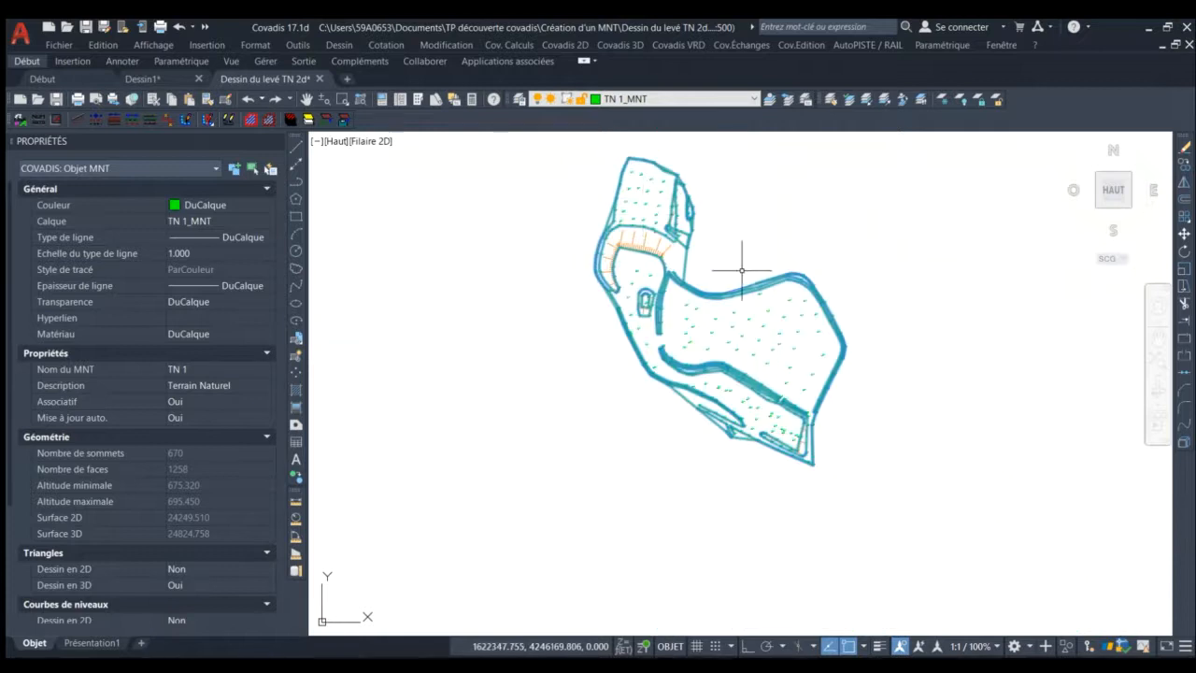
scroll(654, 313, "up", 5)
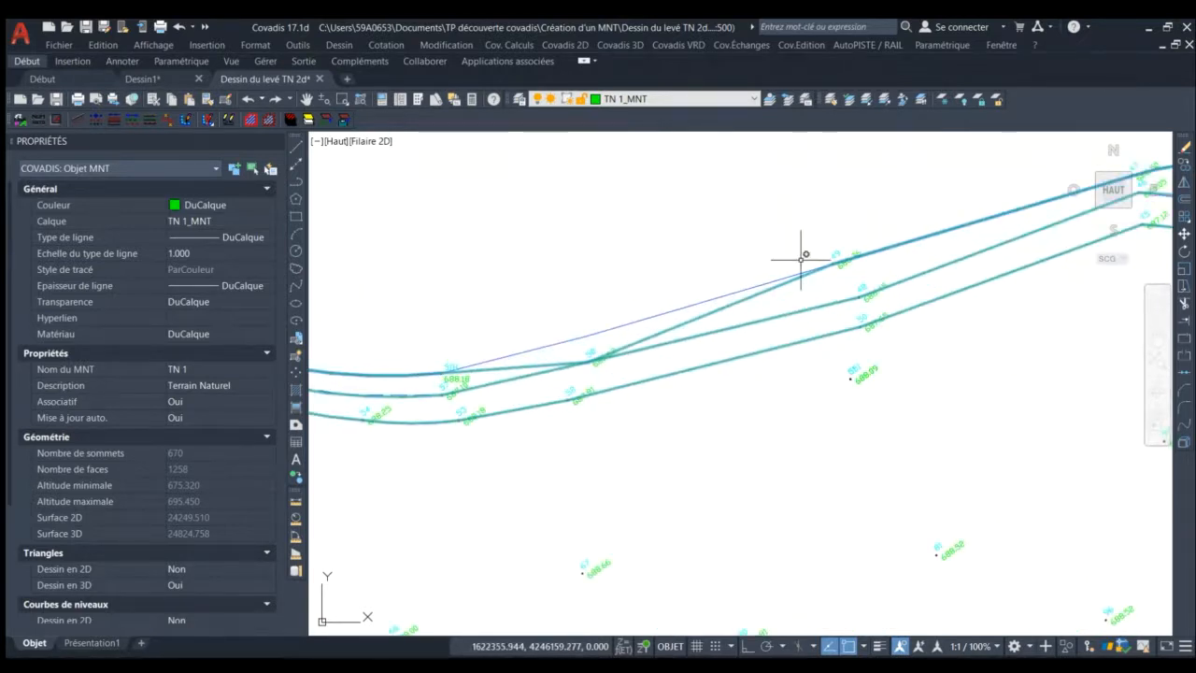
scroll(806, 208, "down", 1)
scroll(755, 252, "down", 1)
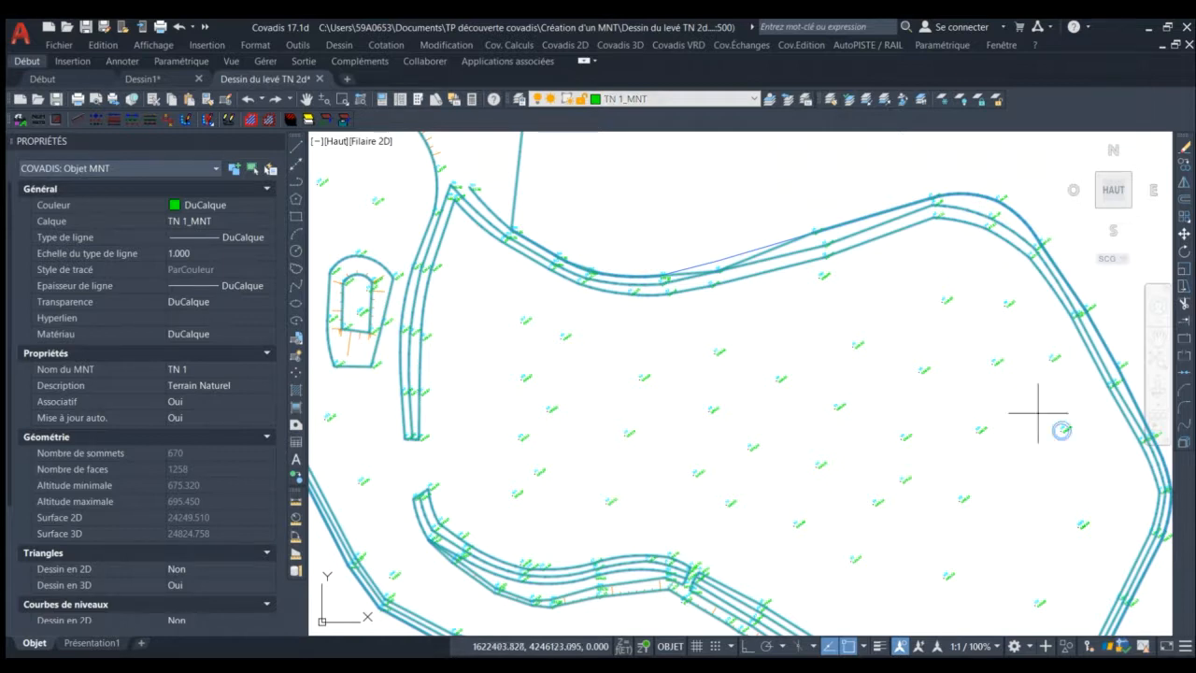
scroll(677, 277, "up", 5)
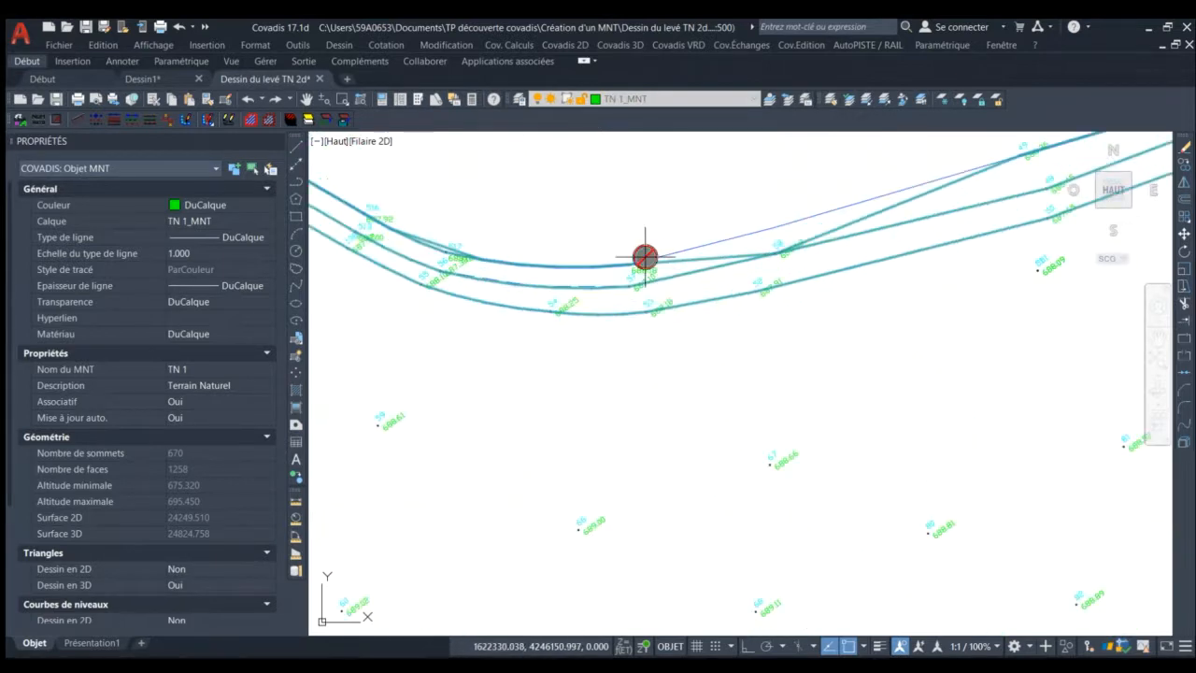
- Add a breakline to the TN 1 model along the northern ditch edge from point 518 to point 49
left_click(604, 281)
scroll(515, 315, "down", 5)
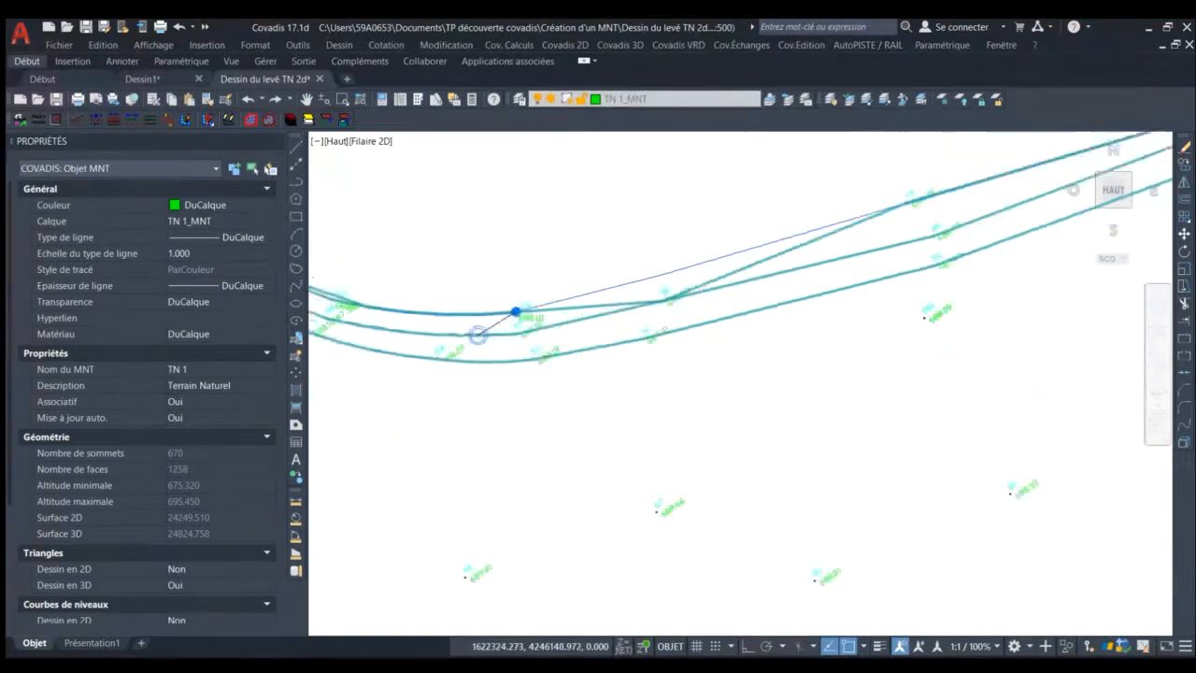
scroll(729, 241, "up", 5)
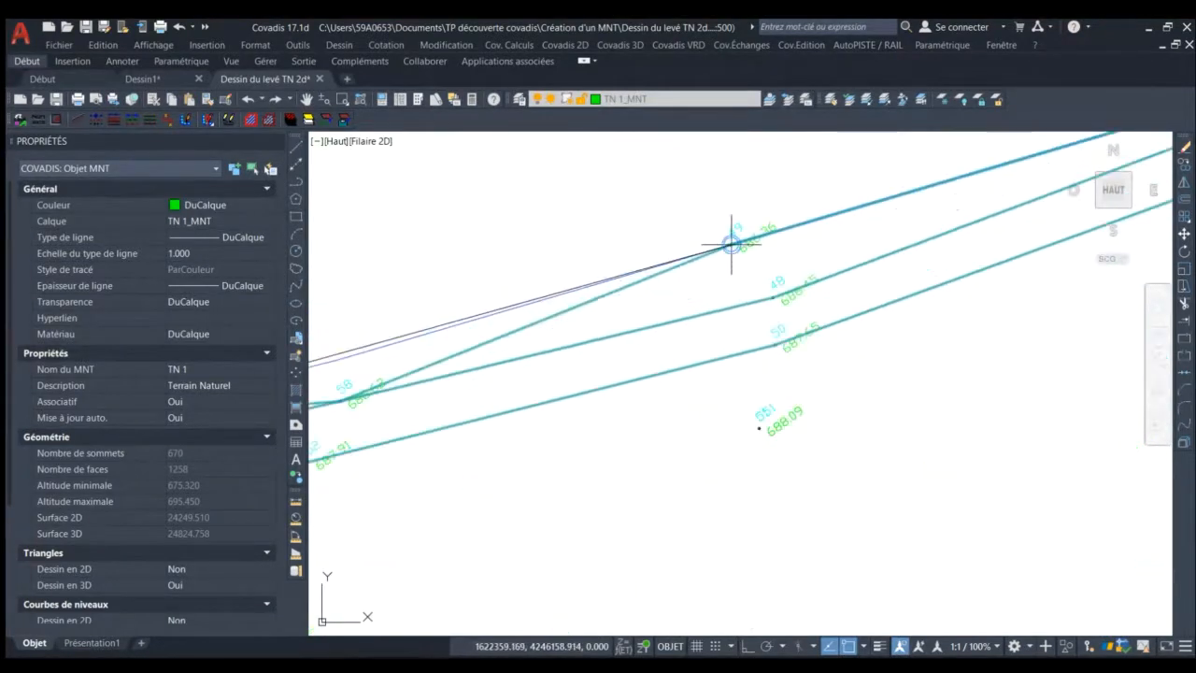
left_click(728, 245)
key("Return")
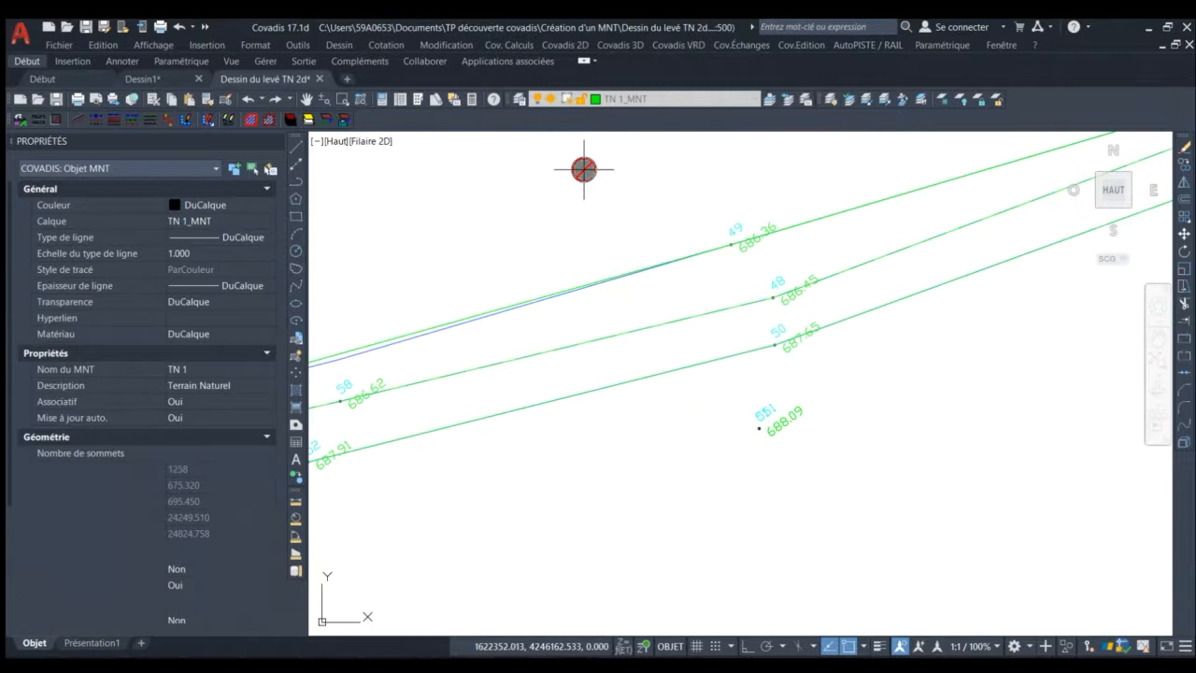
scroll(754, 350, "down", 3)
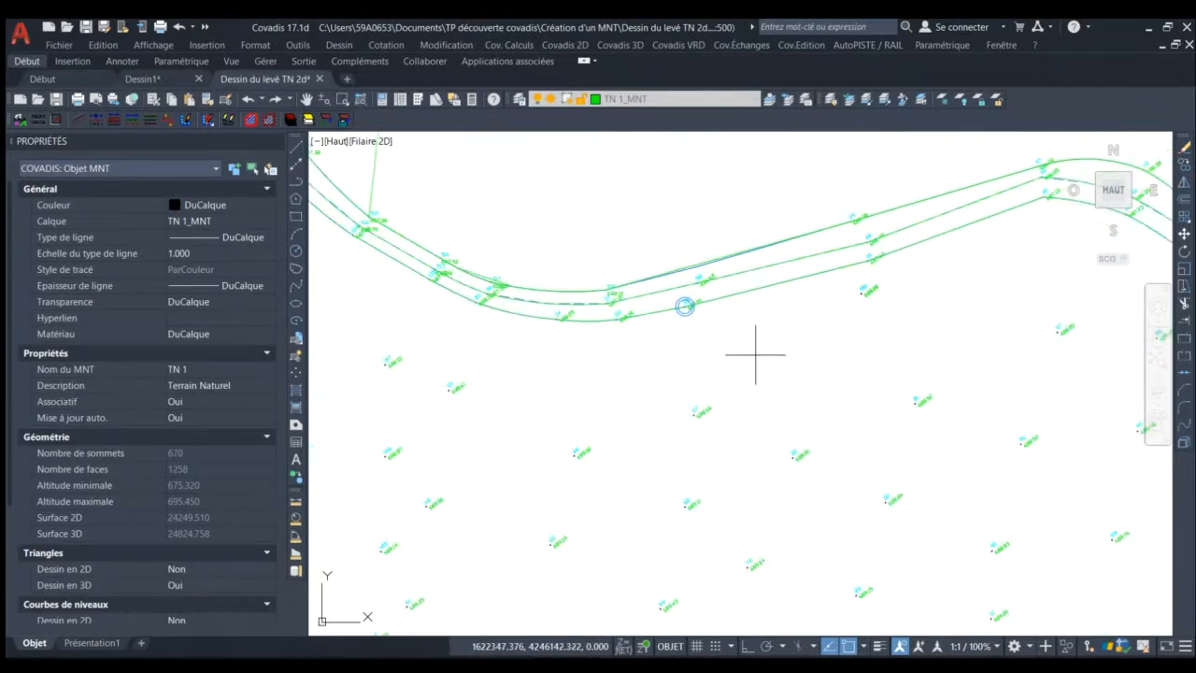
scroll(778, 394, "down", 6)
scroll(777, 394, "up", 8)
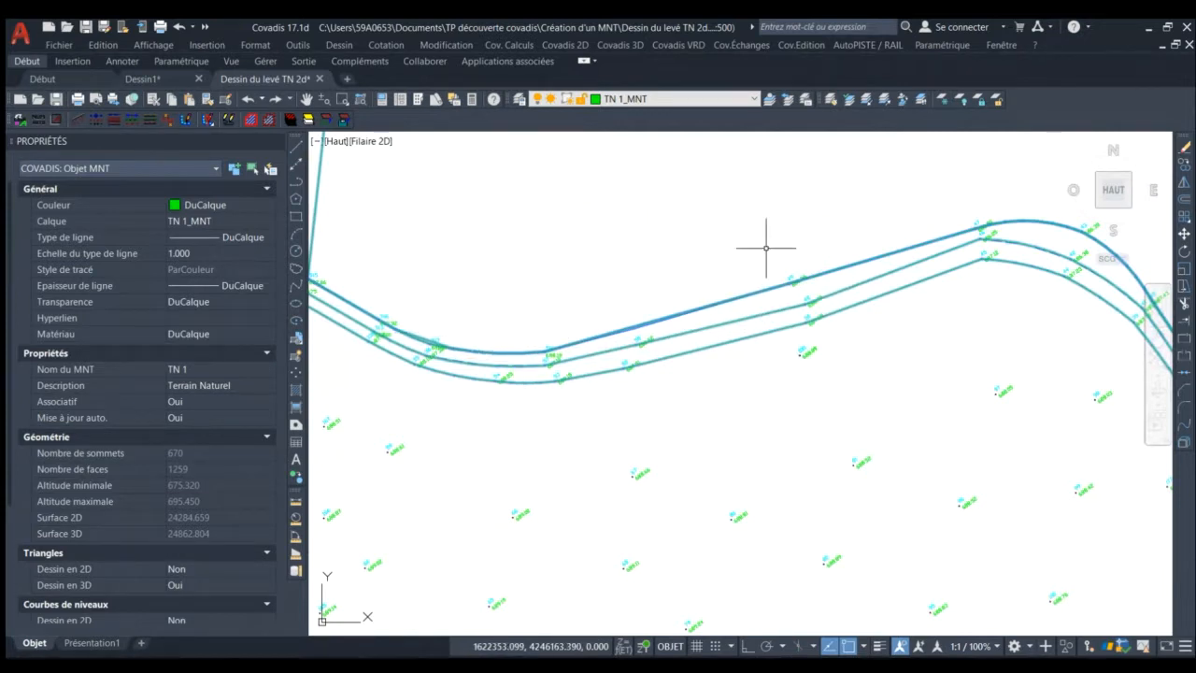
- Examine the TN 1 breaklines around the small mound at points 207 to 216 and the northwest embankment
scroll(760, 378, "down", 3)
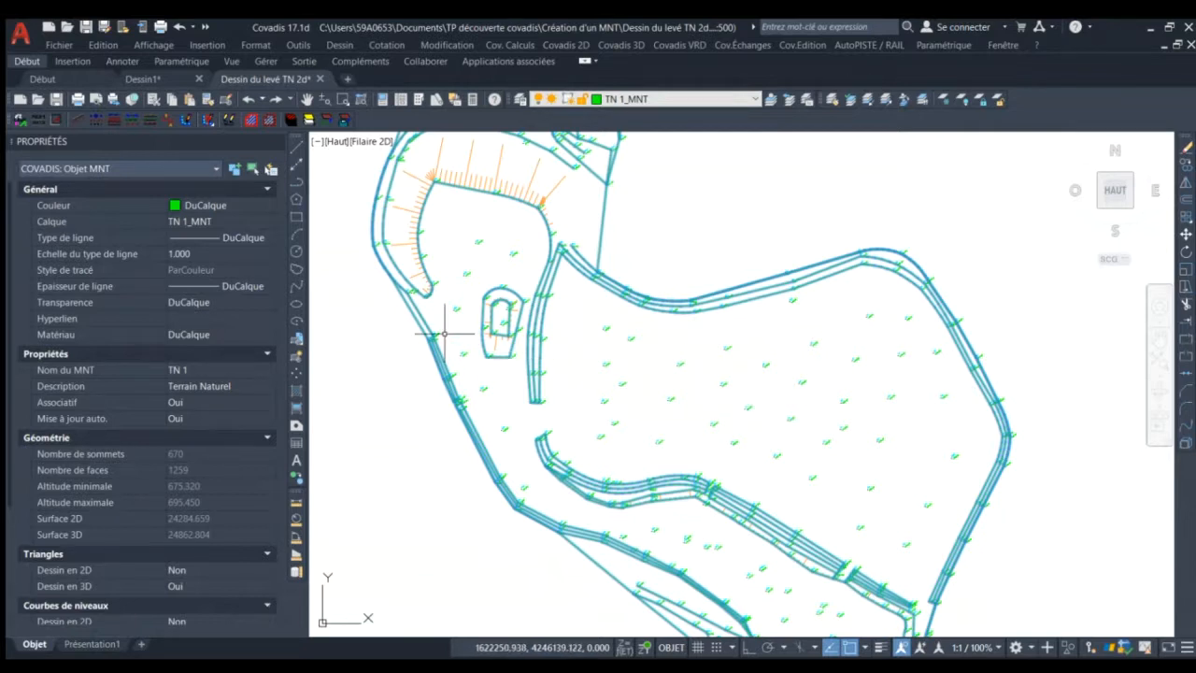
scroll(492, 303, "up", 7)
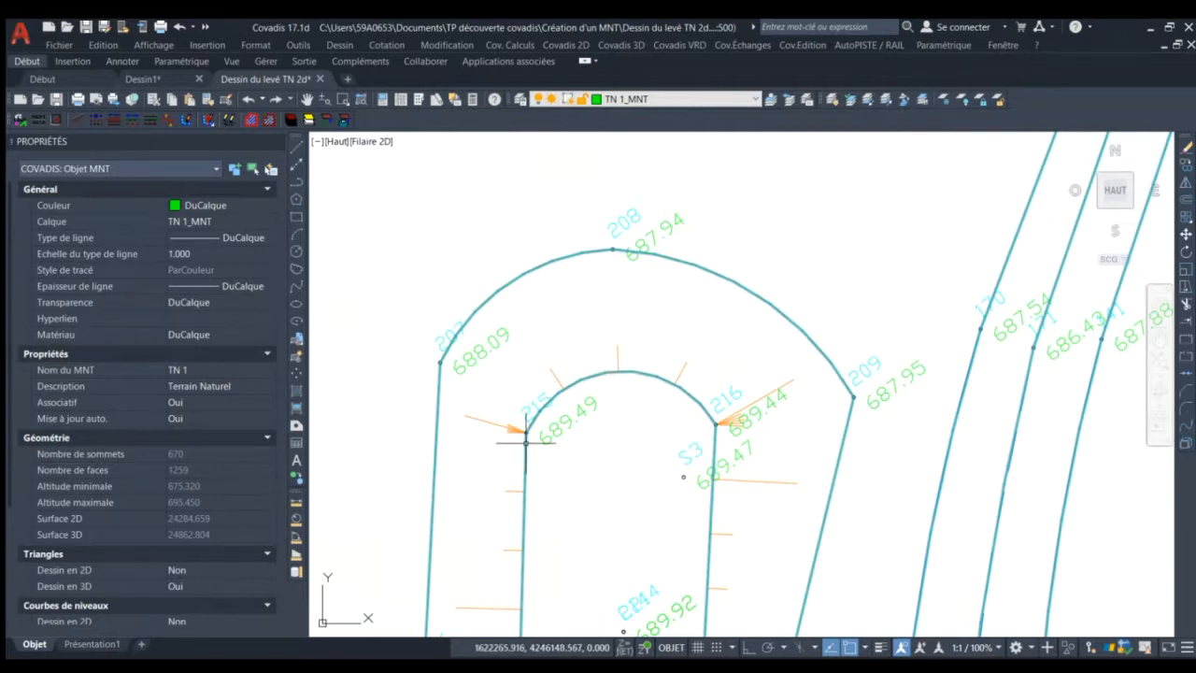
scroll(592, 280, "down", 4)
scroll(622, 512, "down", 3)
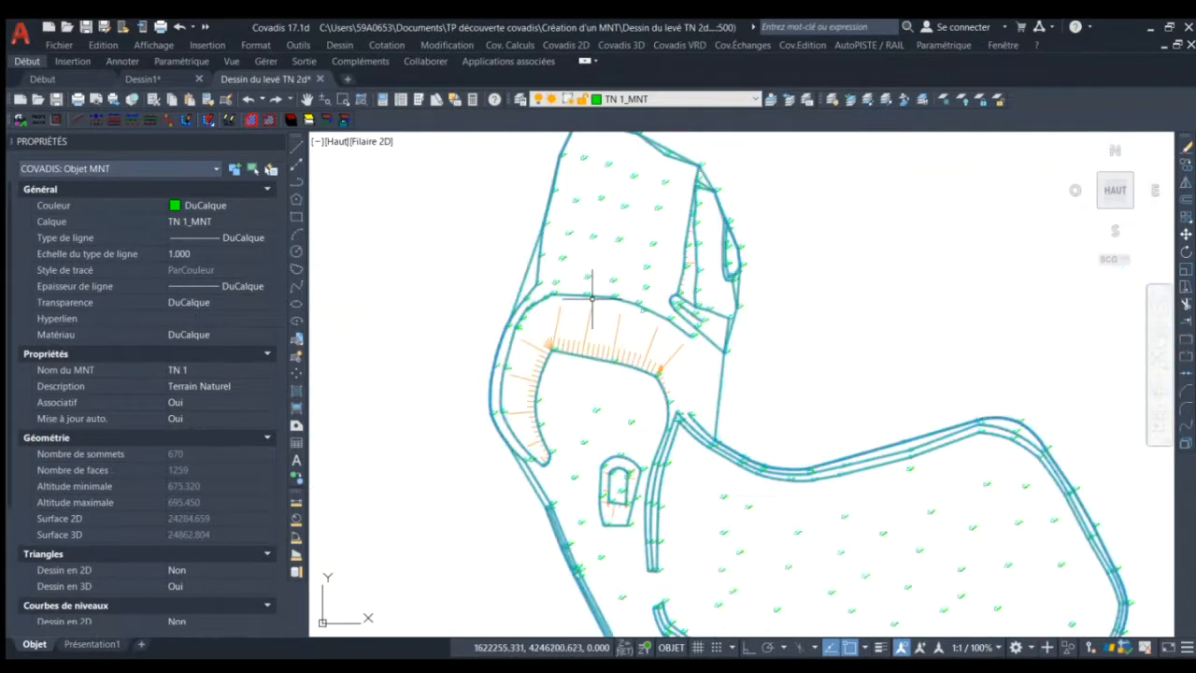
scroll(640, 312, "up", 6)
scroll(522, 263, "down", 6)
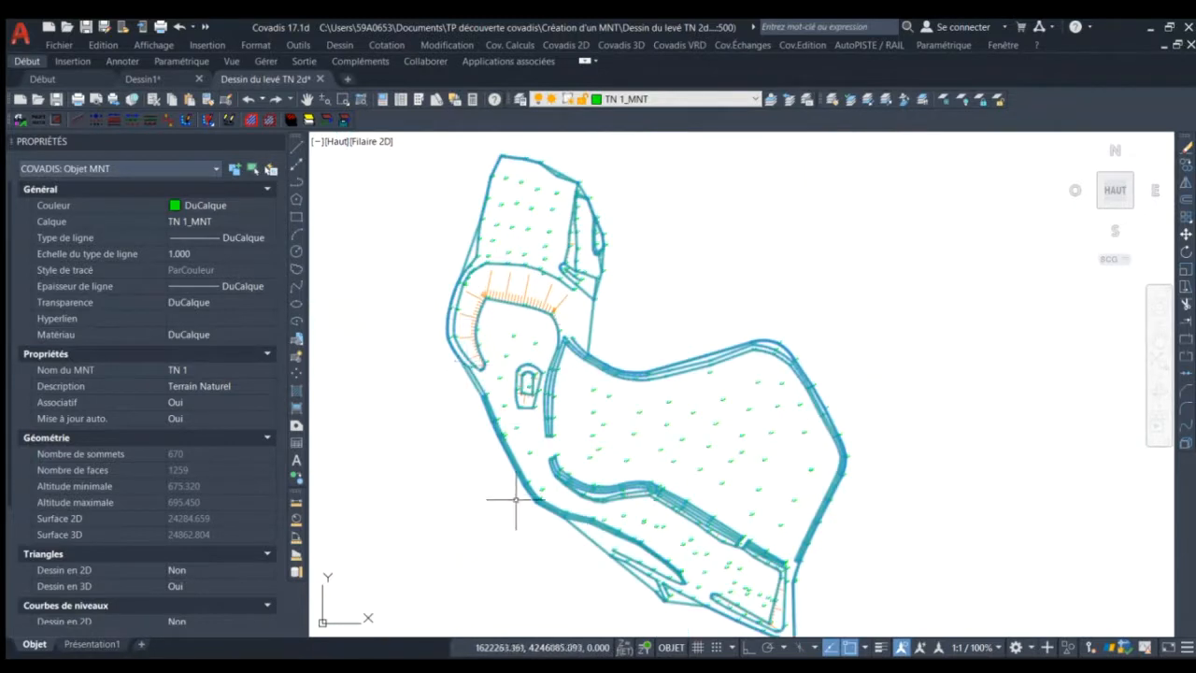
- Inspect the breaklines along the southwestern, central and eastern ditches, round to the northeastern curve
scroll(515, 490, "up", 6)
scroll(461, 254, "down", 3)
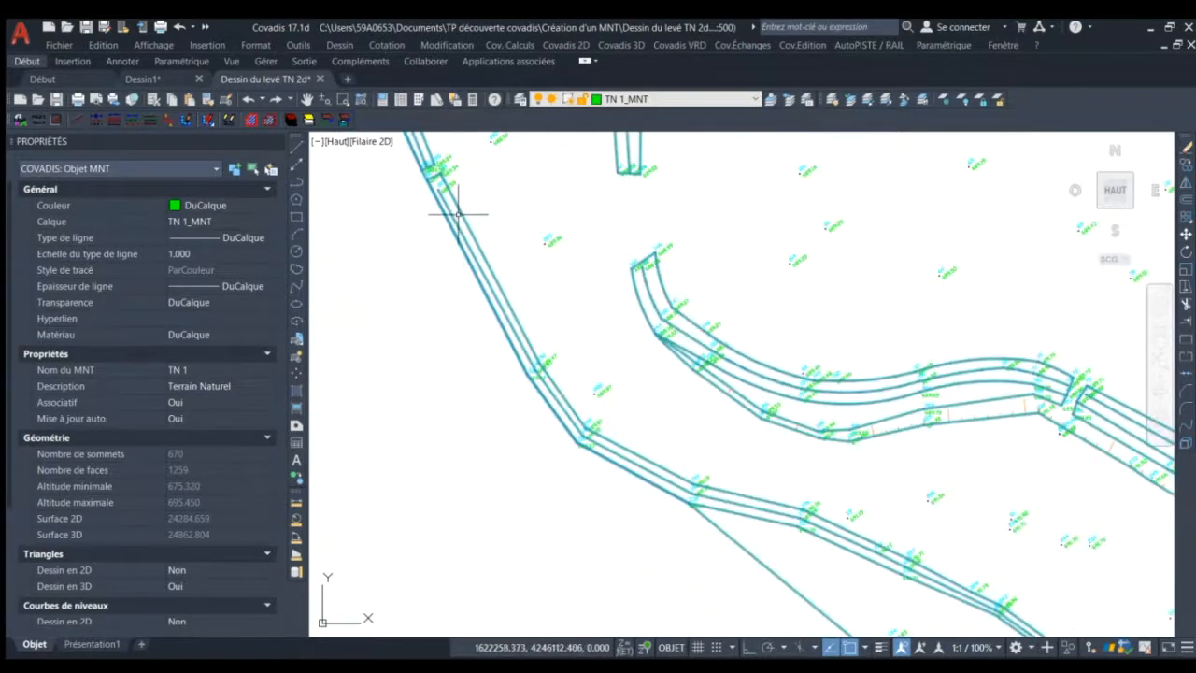
scroll(435, 162, "up", 5)
scroll(432, 174, "down", 5)
scroll(388, 255, "down", 2)
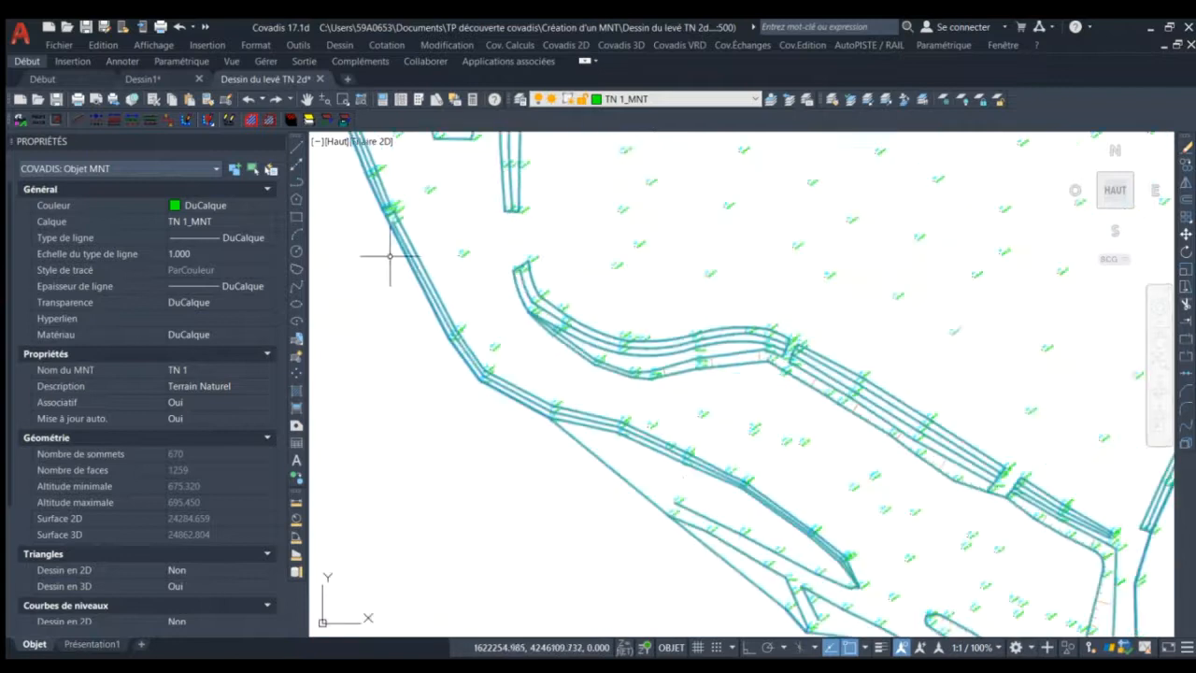
scroll(755, 494, "up", 2)
scroll(861, 369, "down", 3)
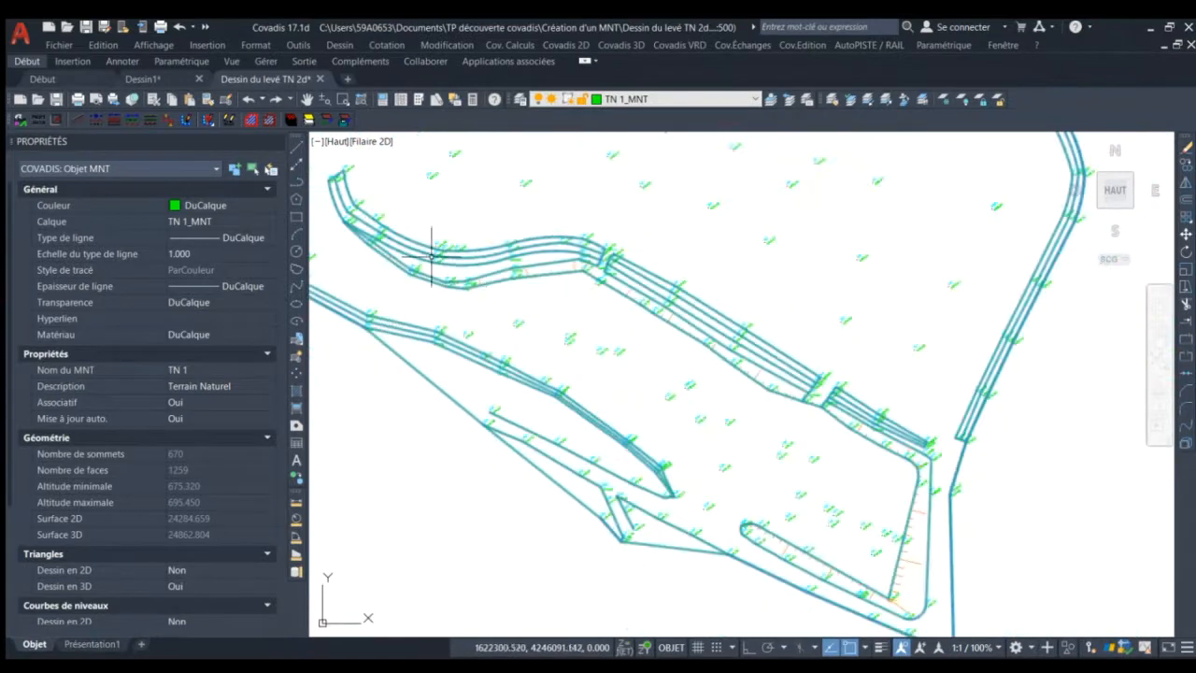
scroll(958, 465, "up", 3)
scroll(958, 465, "down", 3)
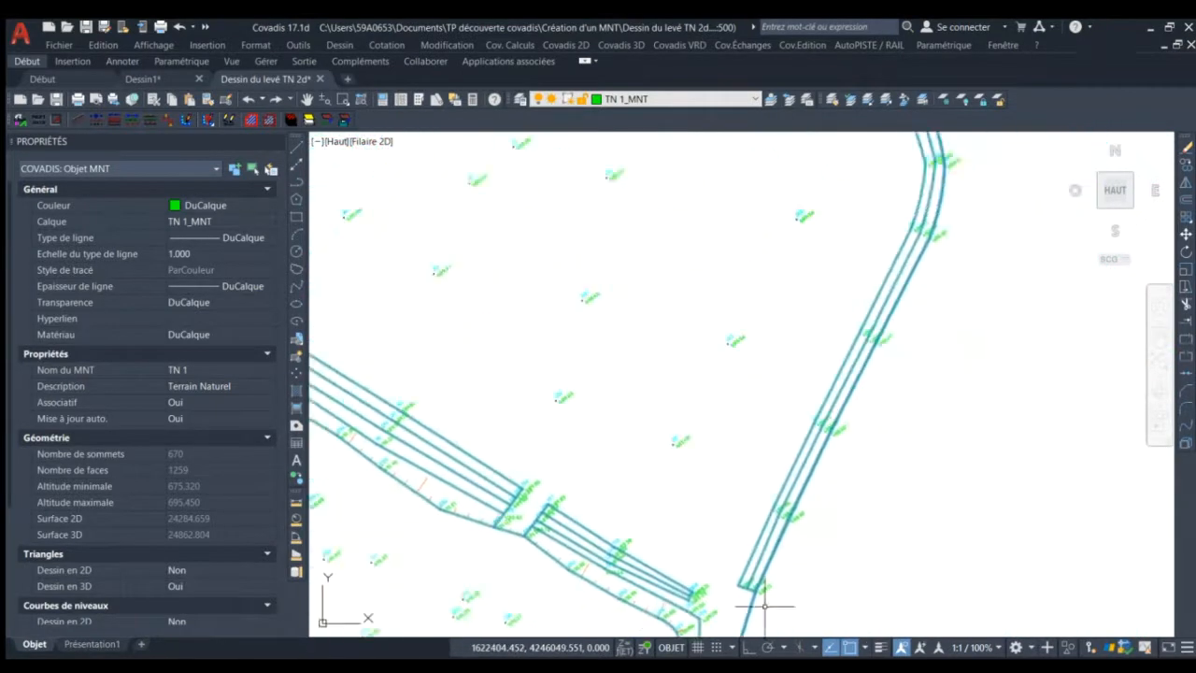
scroll(984, 281, "up", 3)
scroll(894, 235, "down", 3)
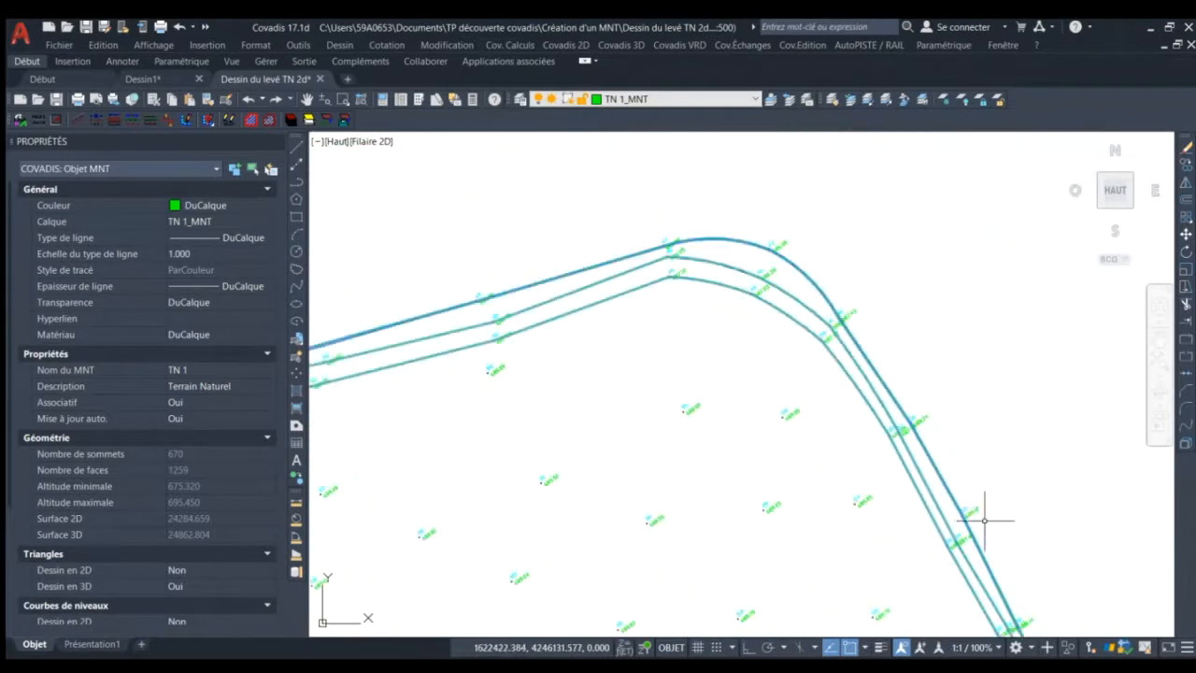
scroll(865, 272, "up", 3)
scroll(789, 371, "down", 4)
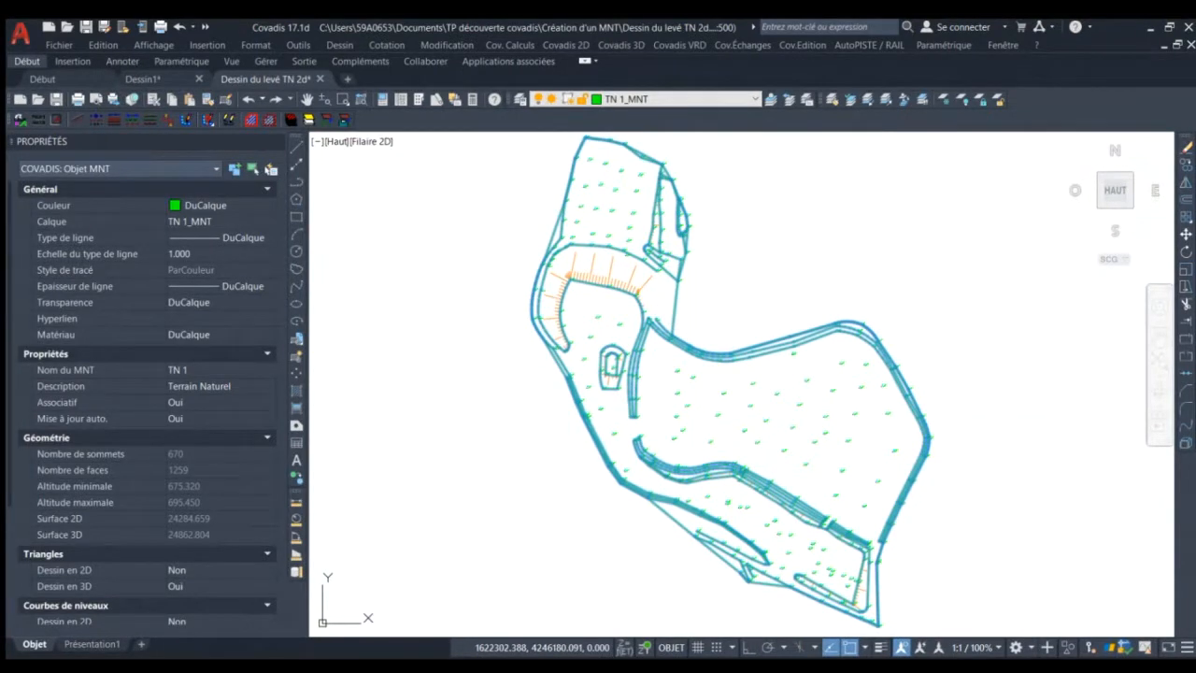
- Turn the TN 1 model's 2D triangles back on and check the triangulation between points 518 and 49
key("Escape")
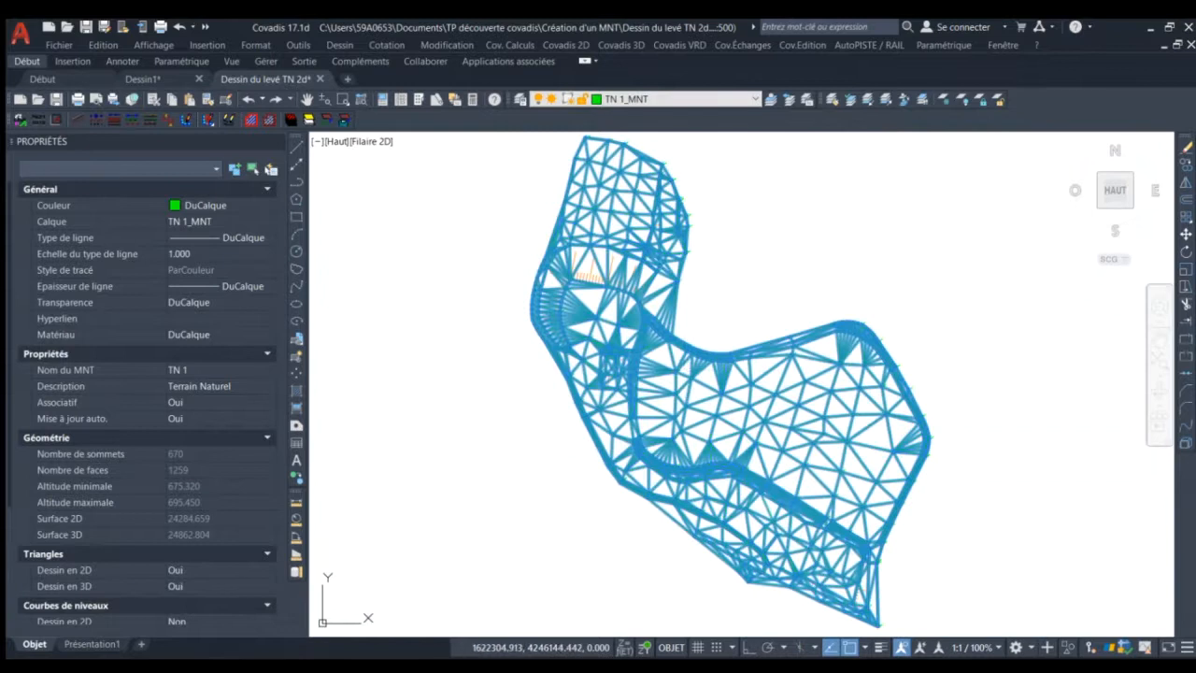
scroll(705, 357, "up", 4)
scroll(705, 357, "up", 6)
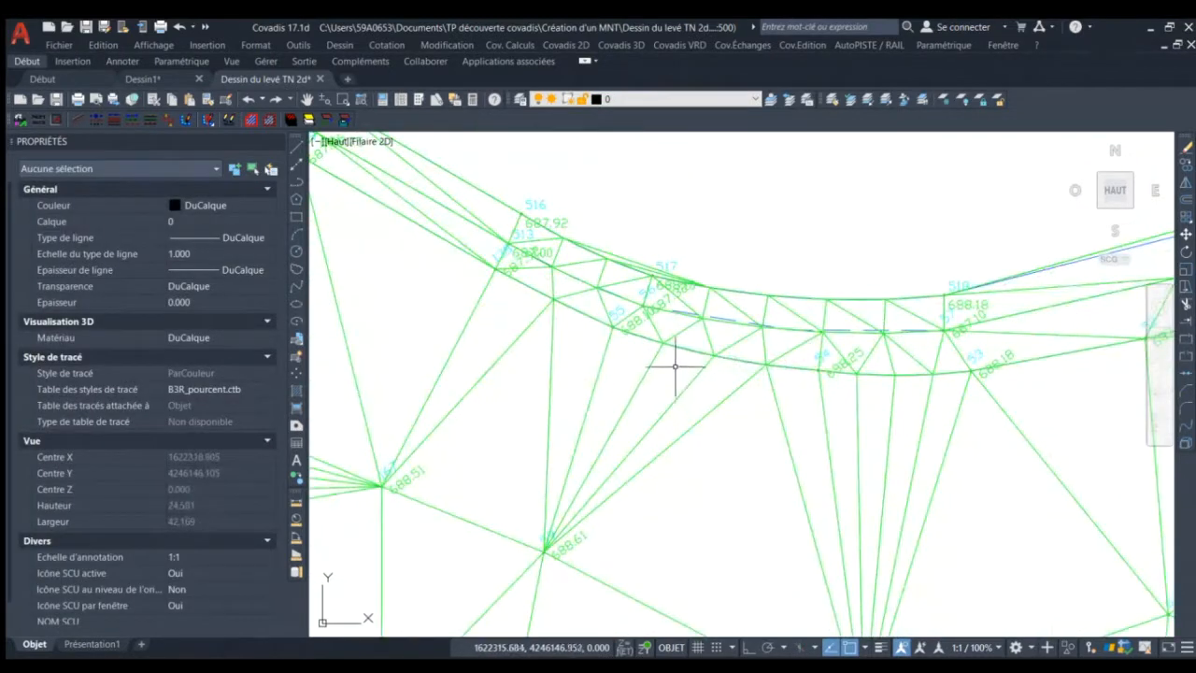
scroll(472, 418, "down", 5)
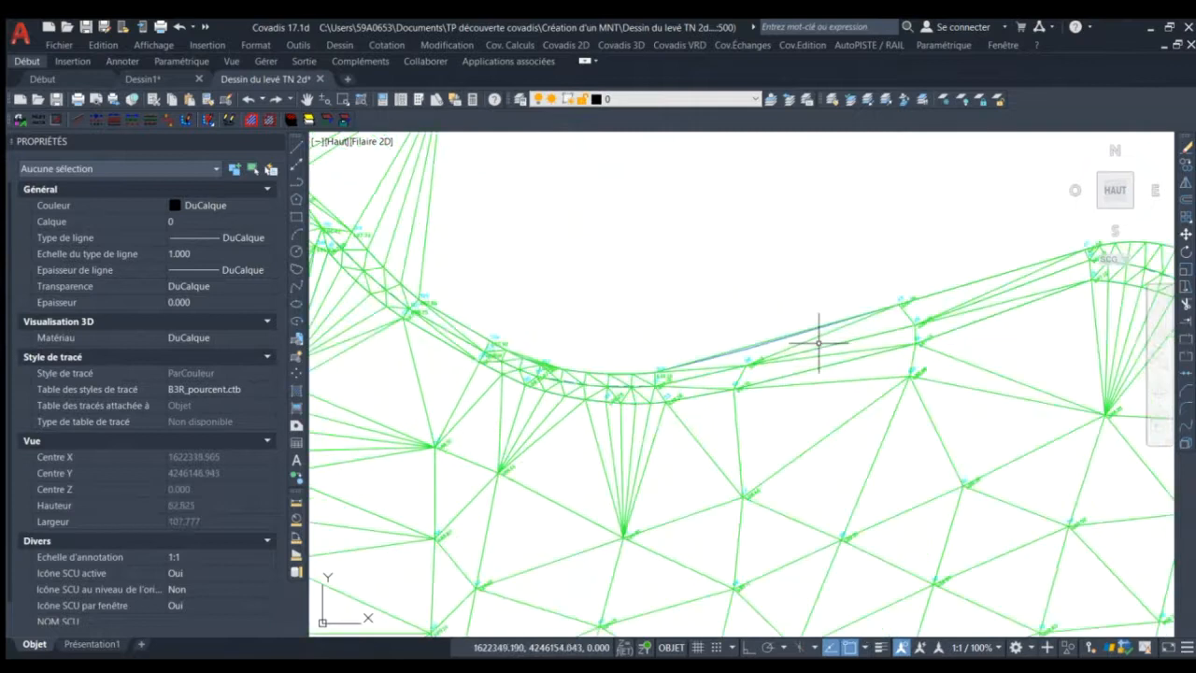
scroll(818, 342, "up", 3)
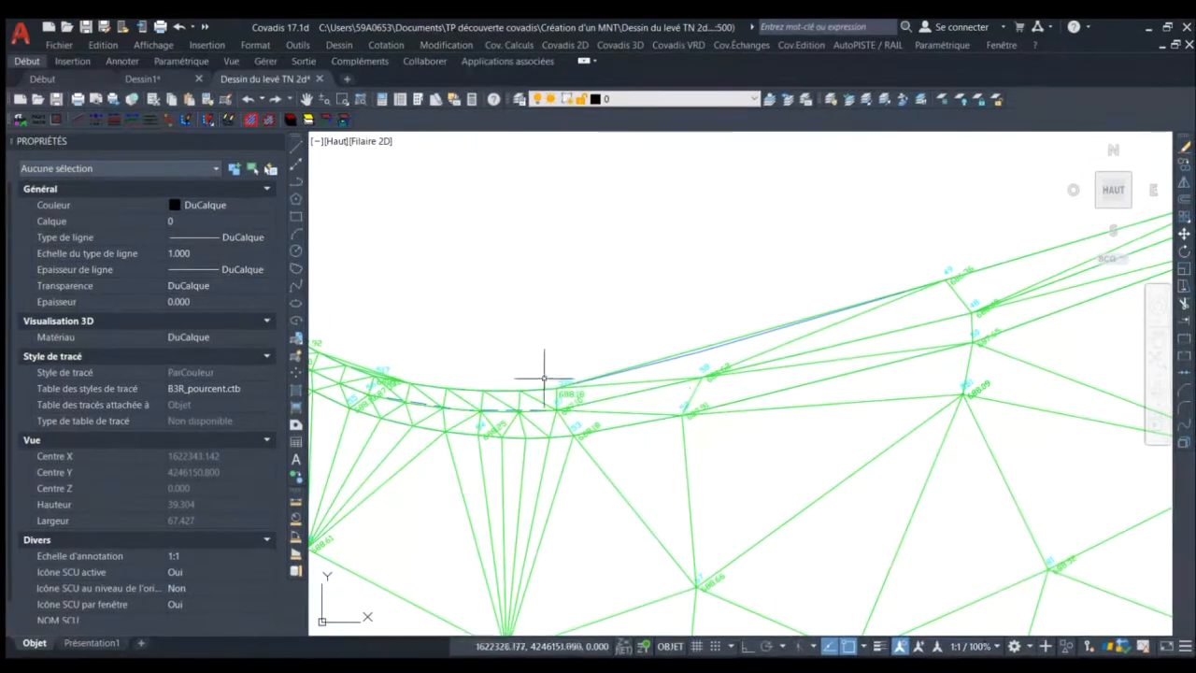
scroll(701, 314, "down", 5)
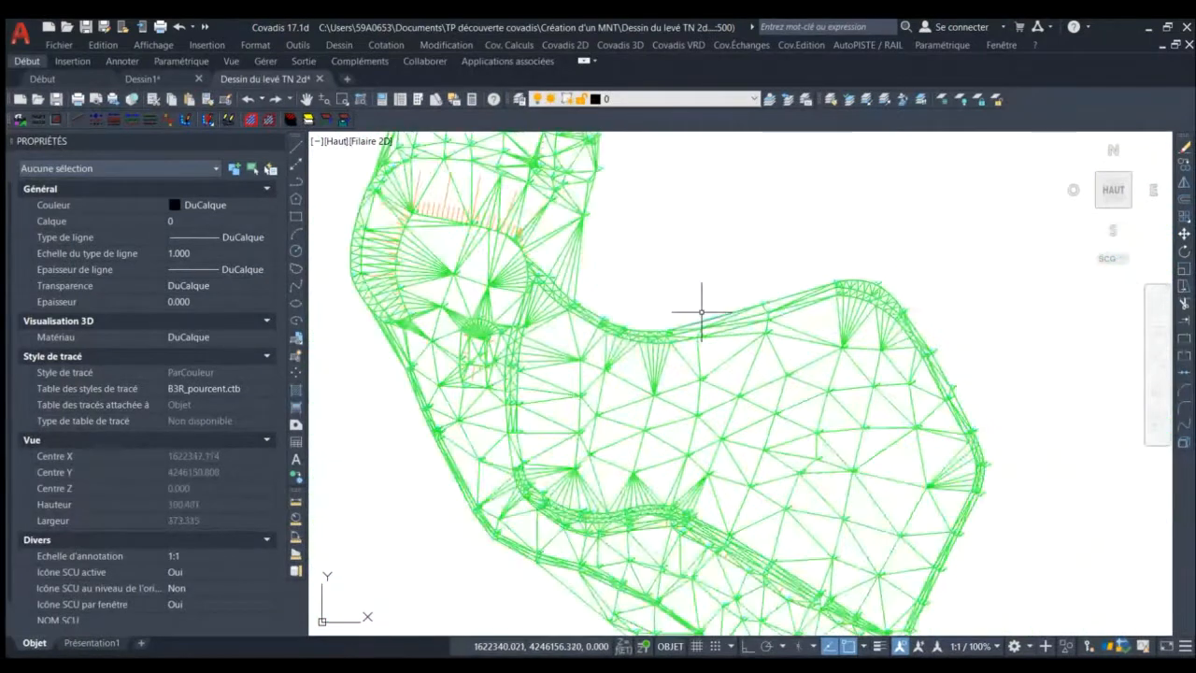
- Select the TN 1 model to review its properties, clear the selection, and view the whole triangulation
left_click(801, 402)
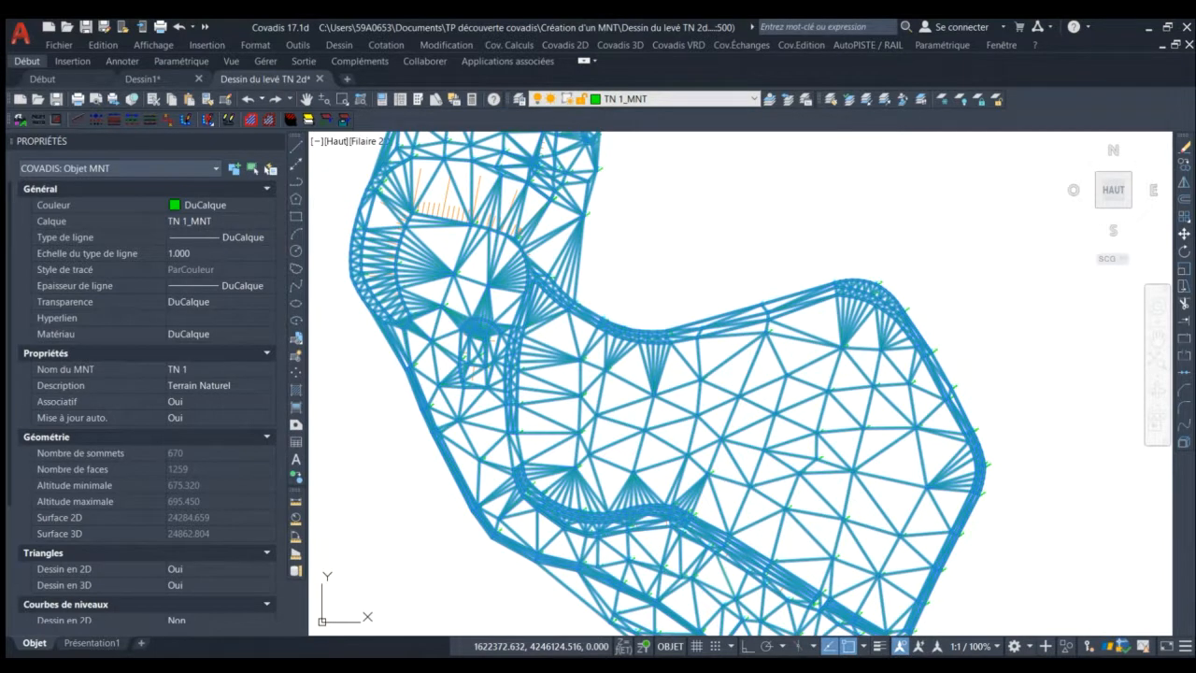
key("Escape")
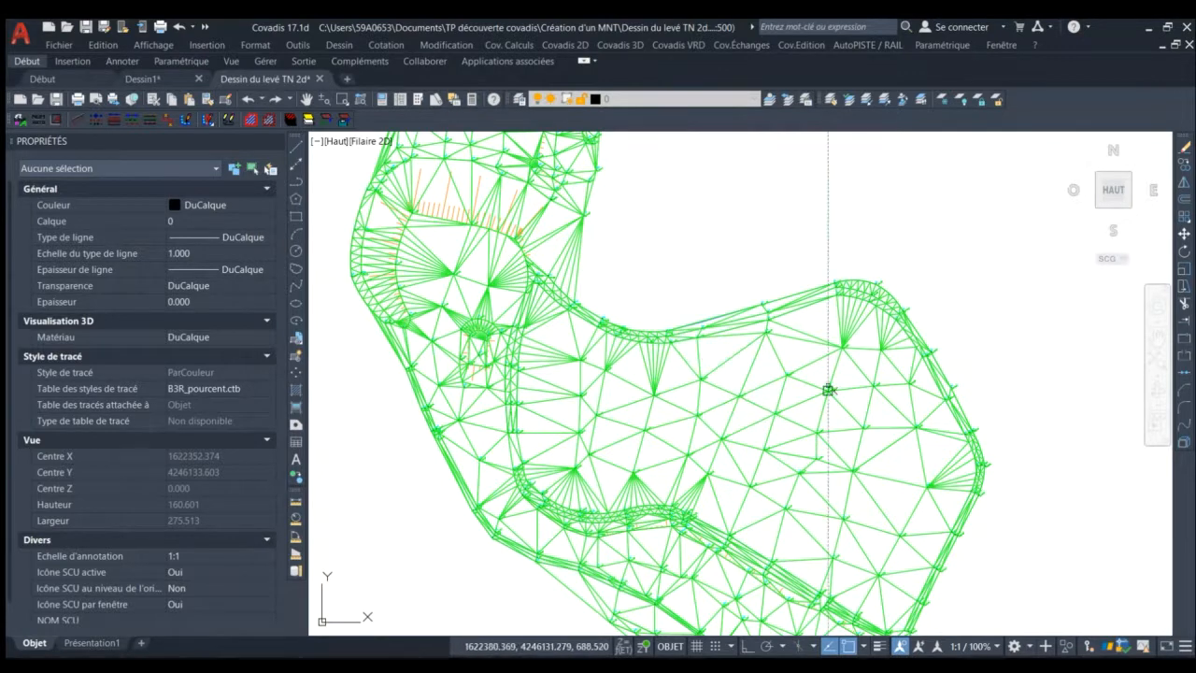
scroll(855, 467, "down", 2)
scroll(736, 297, "down", 2)
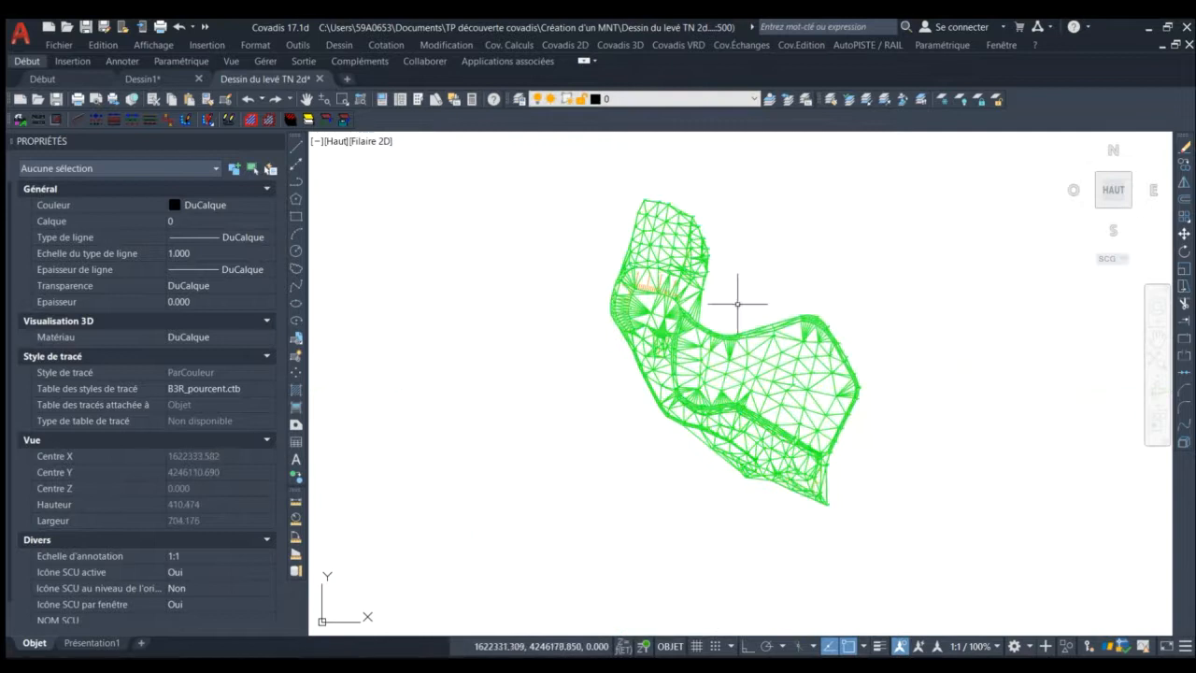
scroll(715, 381, "up", 2)
scroll(728, 388, "down", 2)
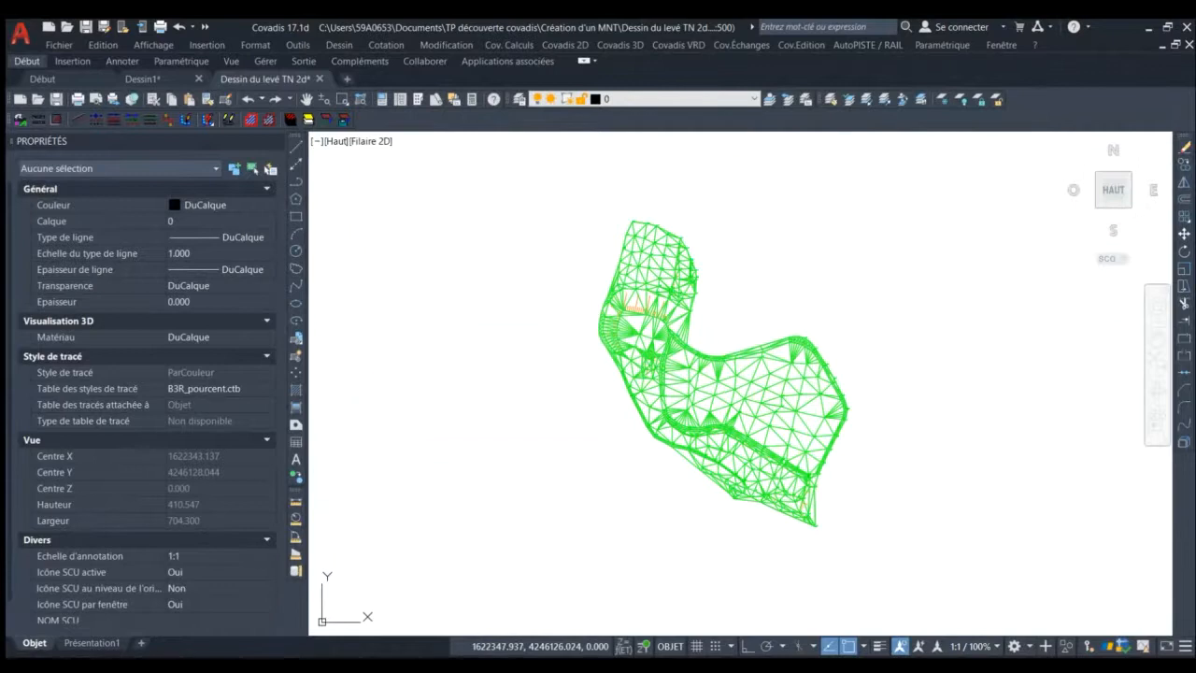
- Select the TN 1 model and examine its triangulation around the small mound and the adjacent ditch
left_click(747, 386)
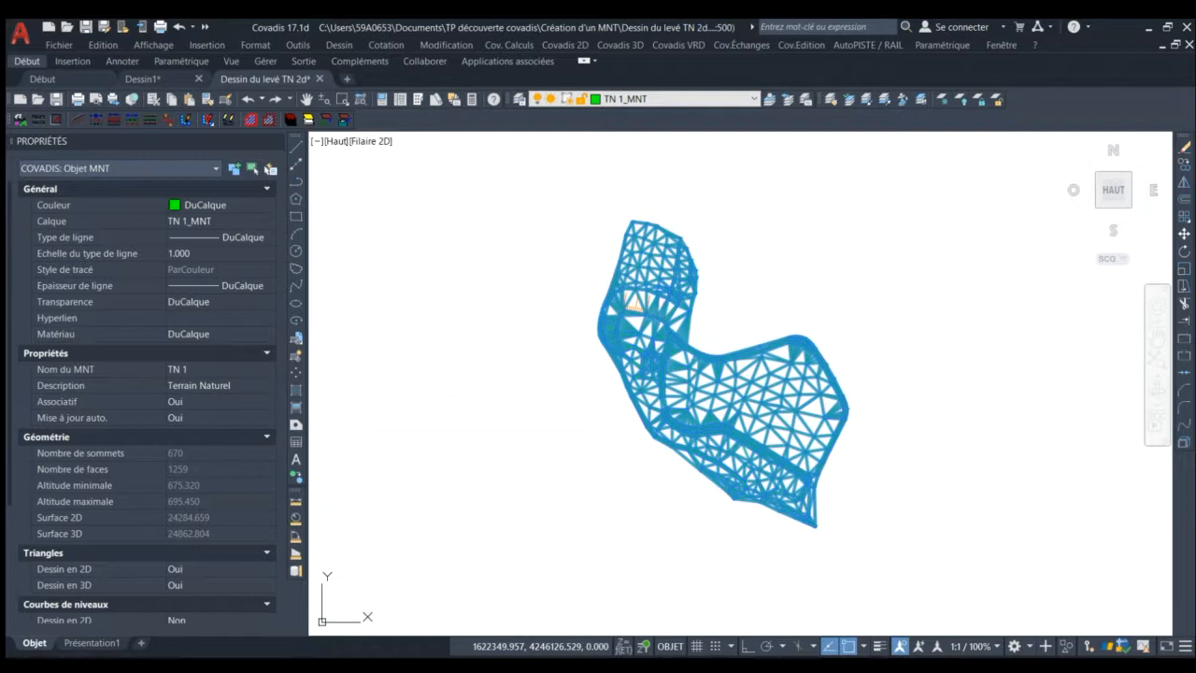
scroll(650, 366, "up", 5)
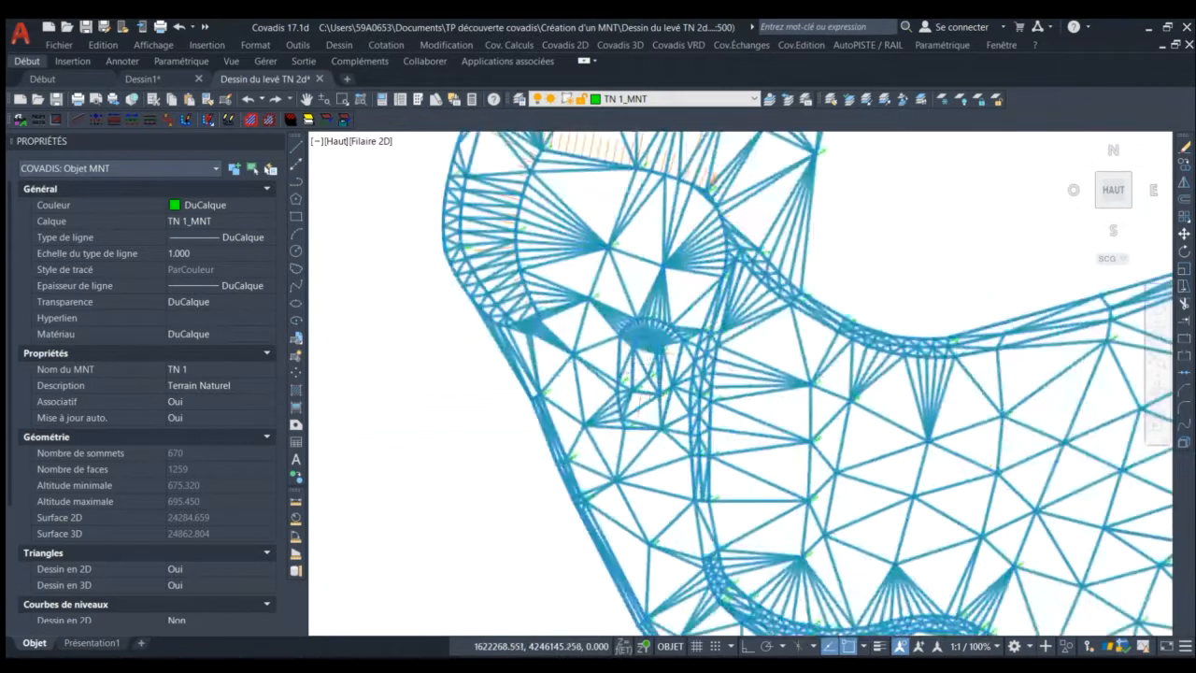
scroll(659, 362, "up", 3)
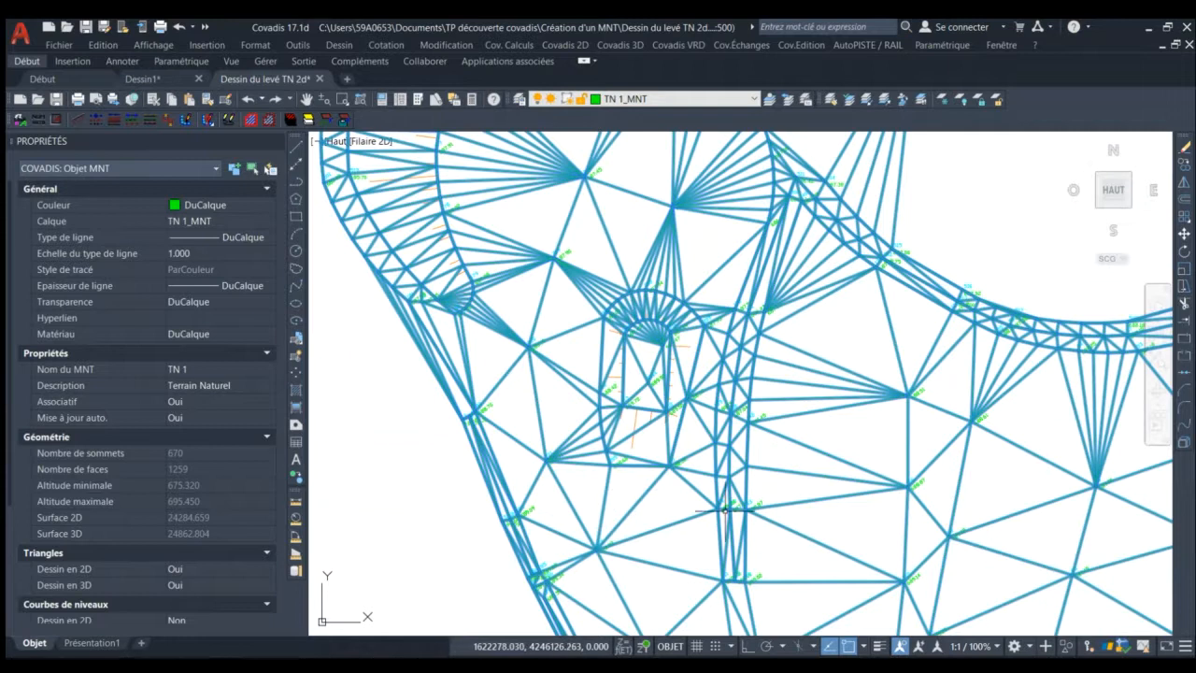
scroll(682, 393, "down", 2)
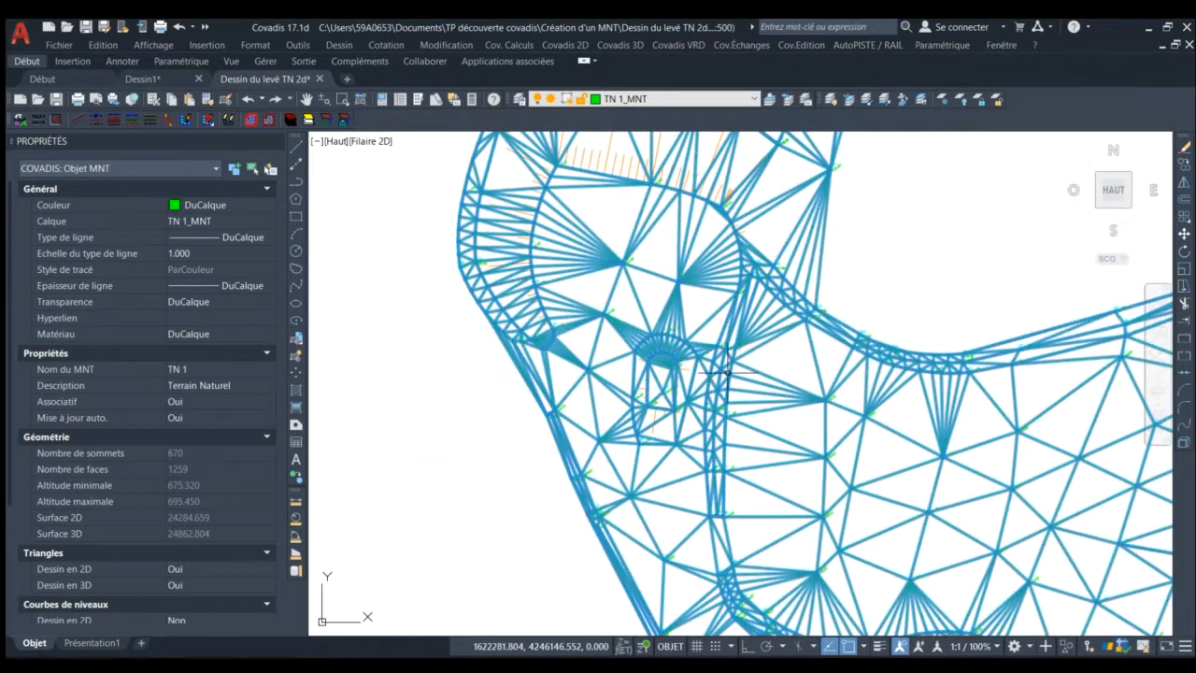
key("Escape")
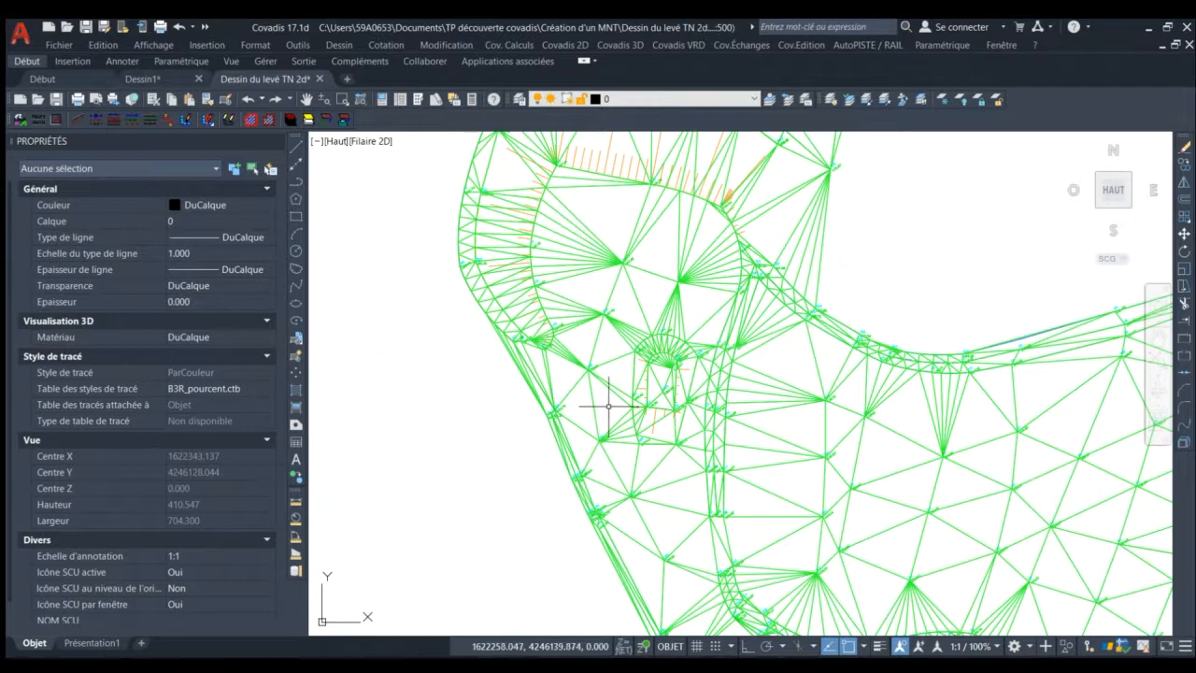
- Start a Covadis 3D command for the terrain model
left_click(608, 47)
left_click(853, 347)
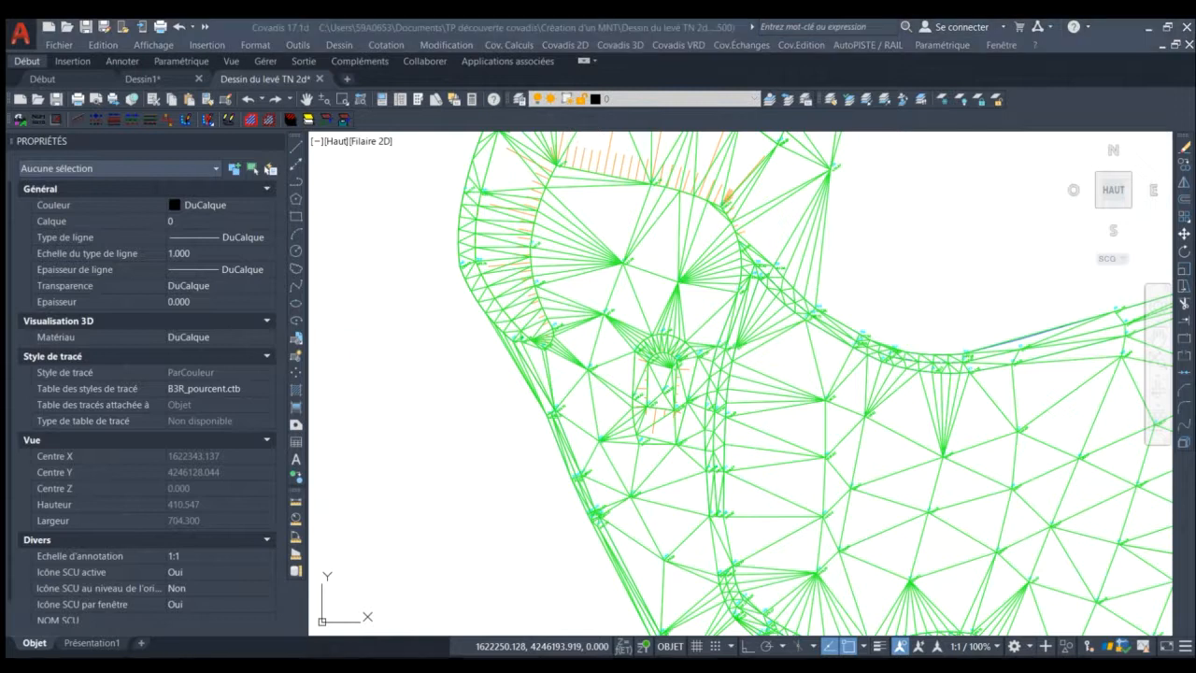